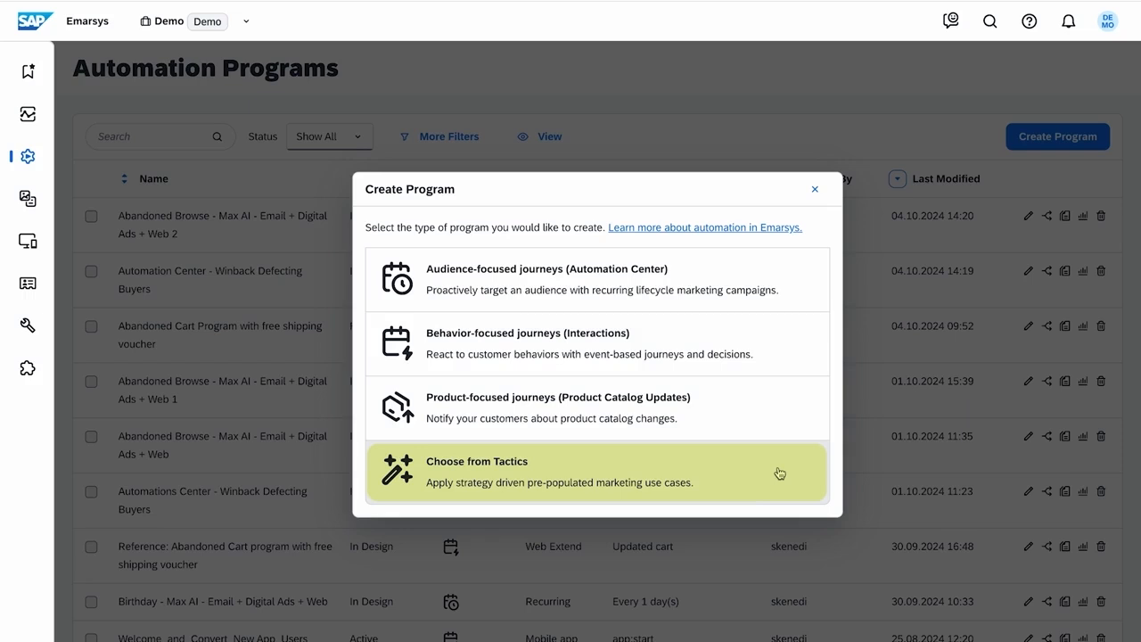
Create a behavior-focused Interactions program triggered by a Web Extend event and save it as "Abandoned Cart program with free shipping voucher"
{"action": "left_click", "coordinate": [777, 351]}
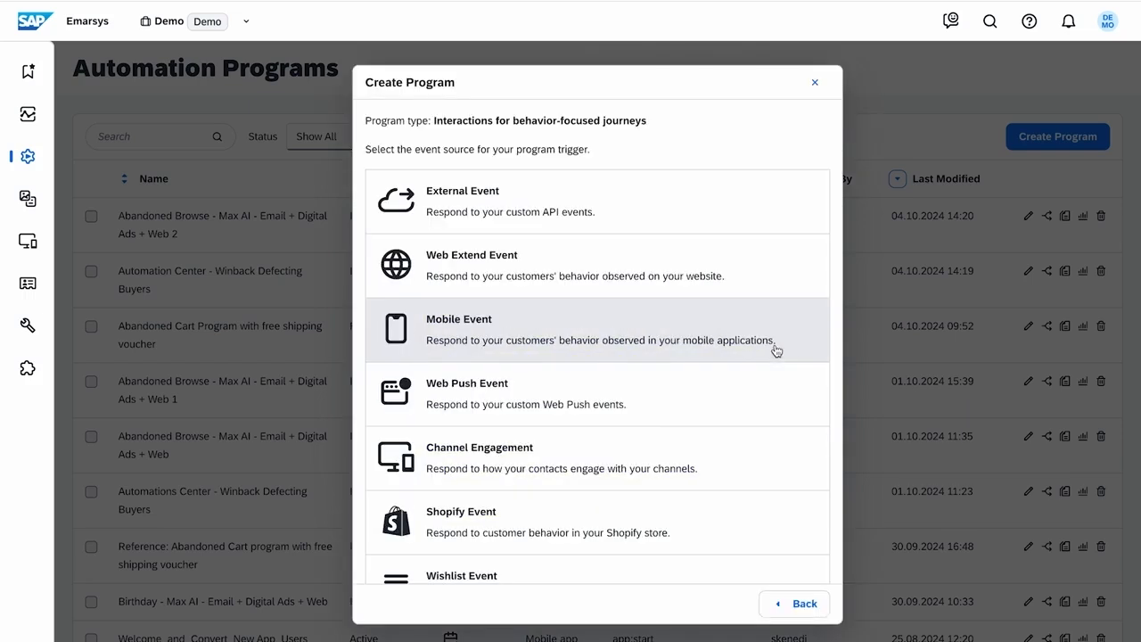
{"action": "left_click", "coordinate": [782, 283]}
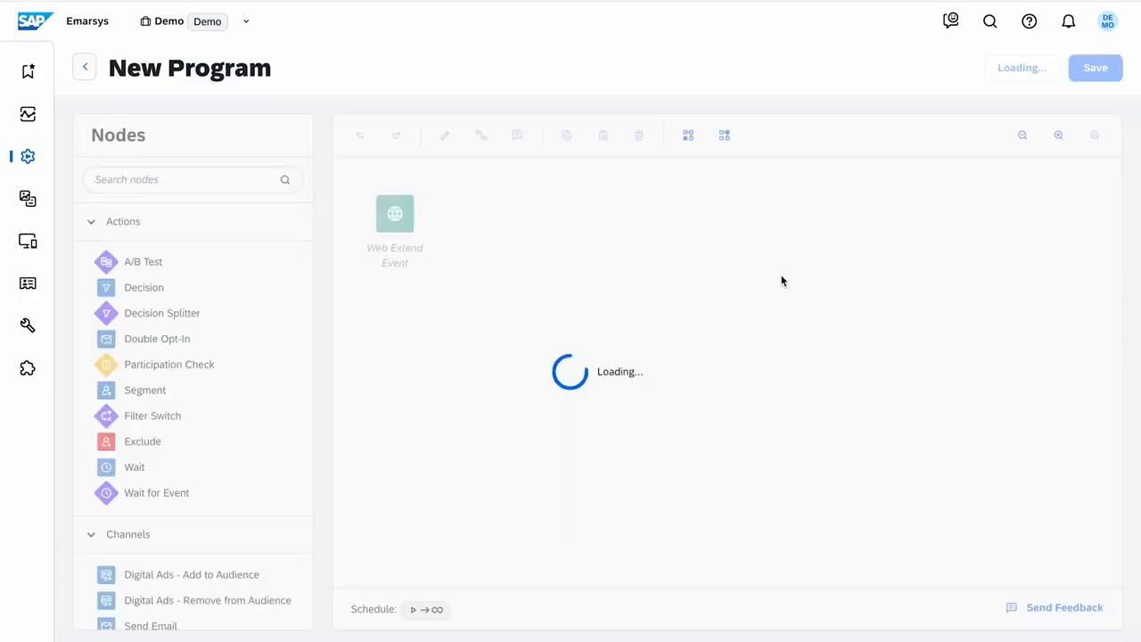
{"action": "left_click", "coordinate": [234, 75]}
{"action": "double_click", "coordinate": [234, 75]}
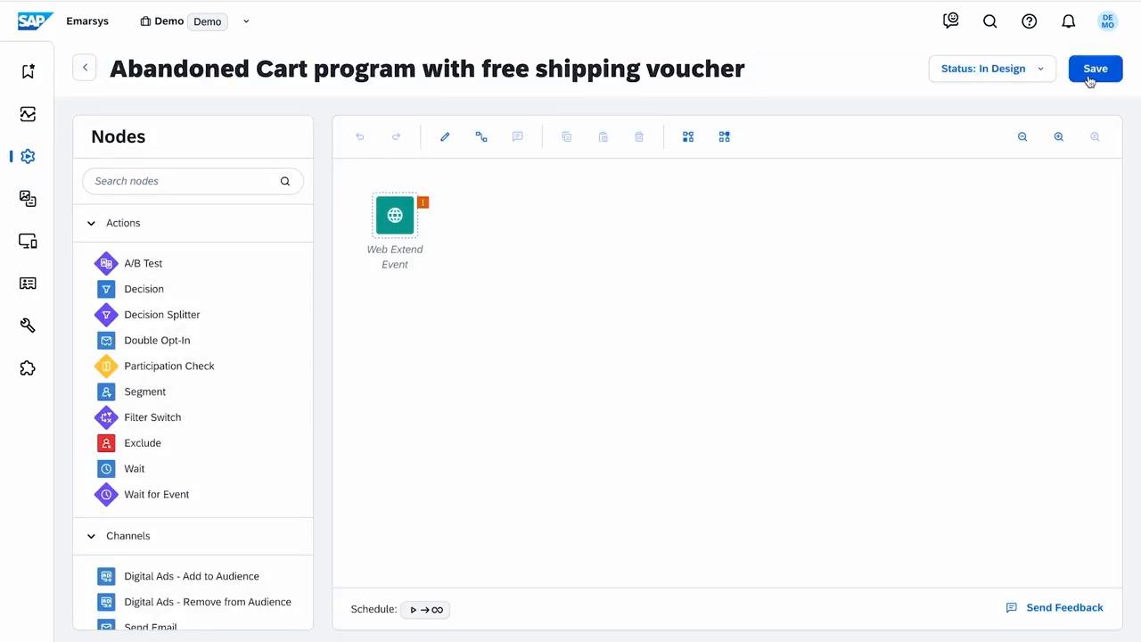
{"action": "left_click", "coordinate": [1089, 75]}
Examine the action and channel nodes available for building the program, including A/B Test and Decision
{"action": "scroll", "coordinate": [303, 347], "scroll_direction": "down", "scroll_amount": 1}
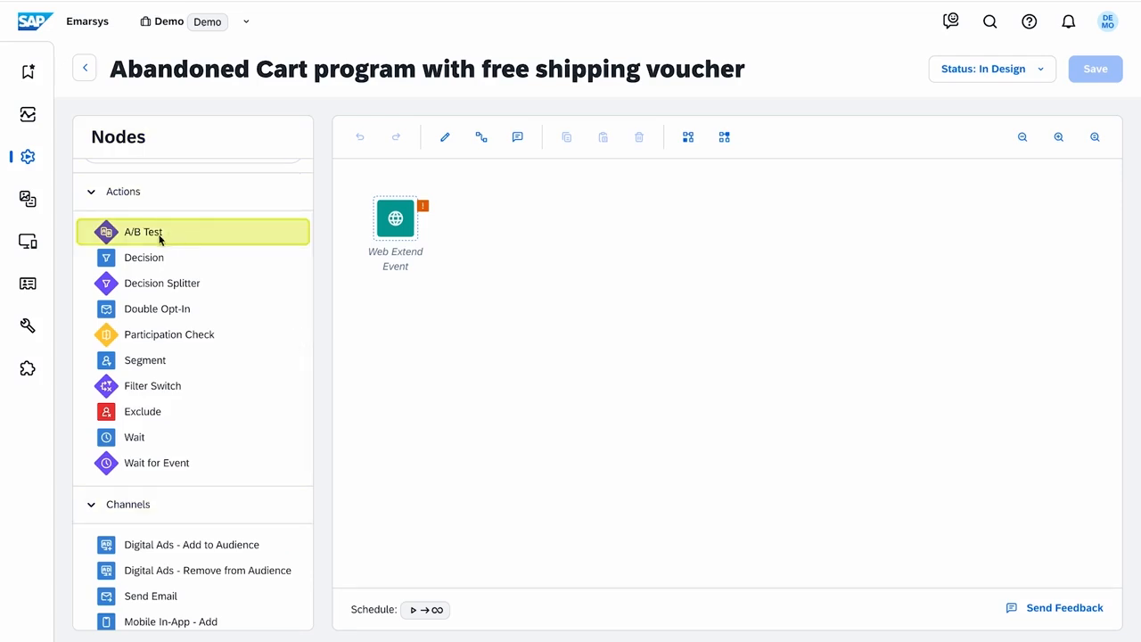
{"action": "mouse_move", "coordinate": [169, 237]}
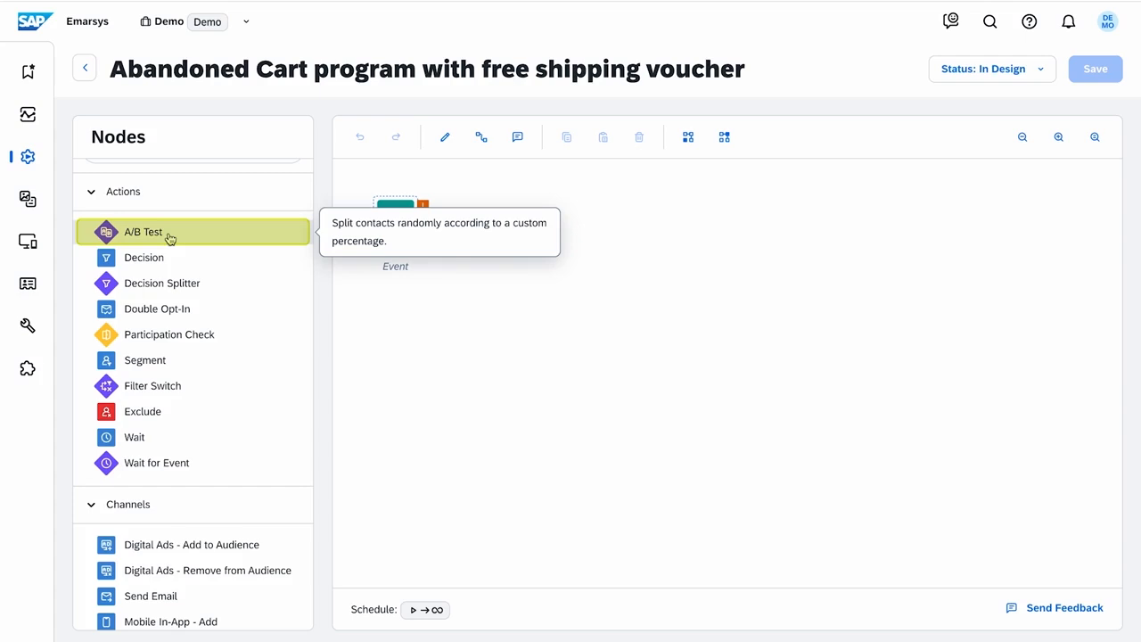
{"action": "mouse_move", "coordinate": [196, 265]}
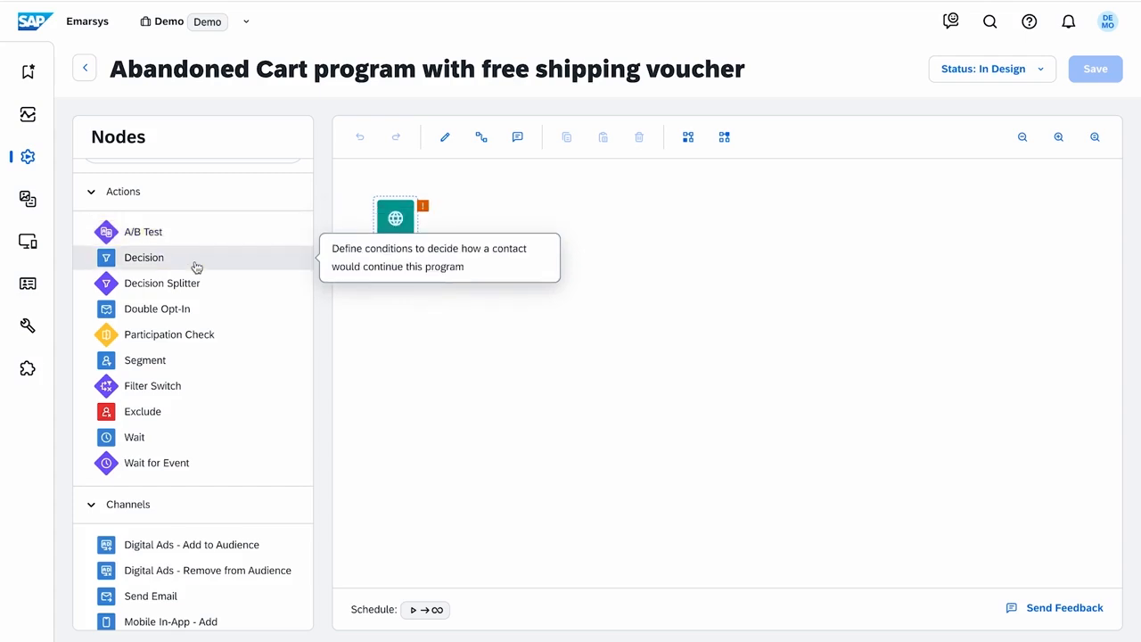
{"action": "mouse_move", "coordinate": [228, 285]}
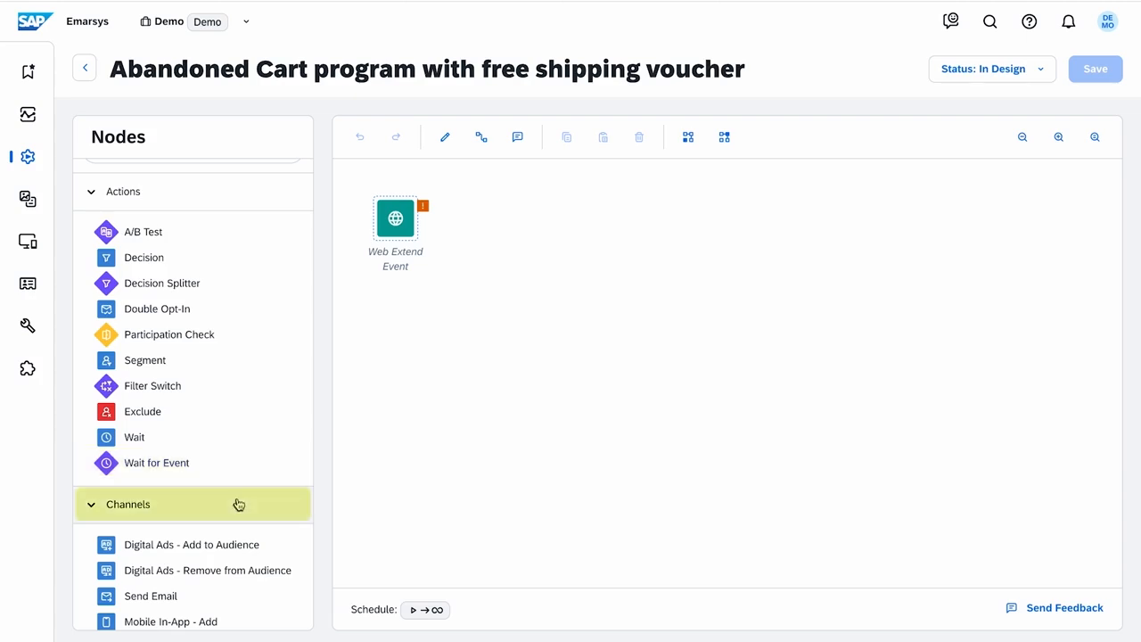
{"action": "scroll", "coordinate": [239, 504], "scroll_direction": "down", "scroll_amount": 3}
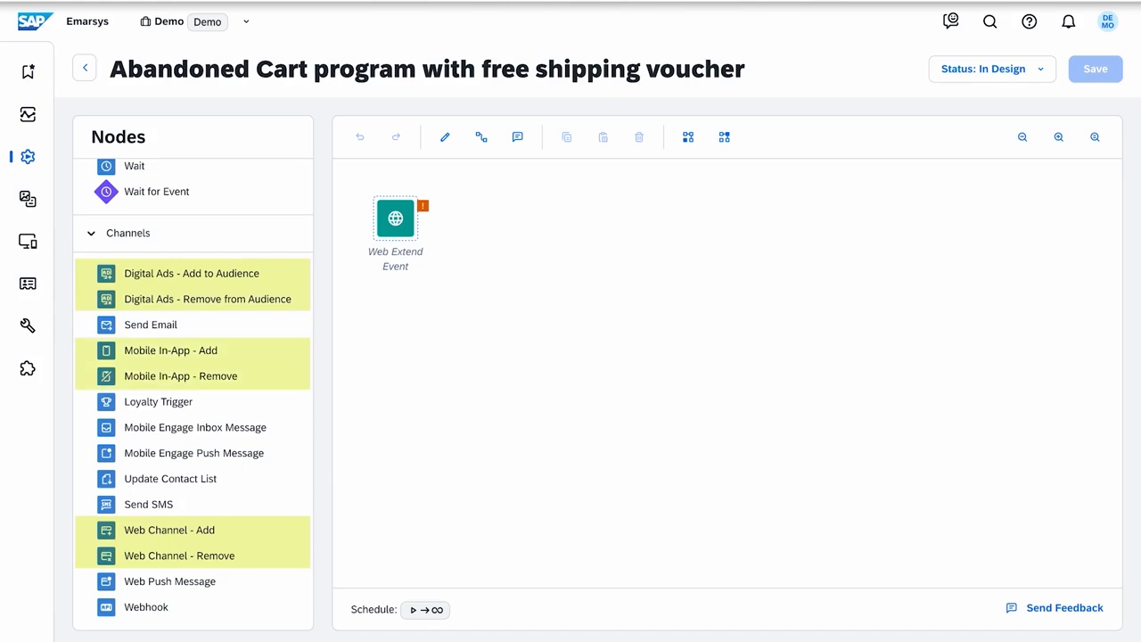
Set the Web Extend entry node's trigger event to Updated cart, with the trigger event timeout disabled
{"action": "double_click", "coordinate": [406, 234]}
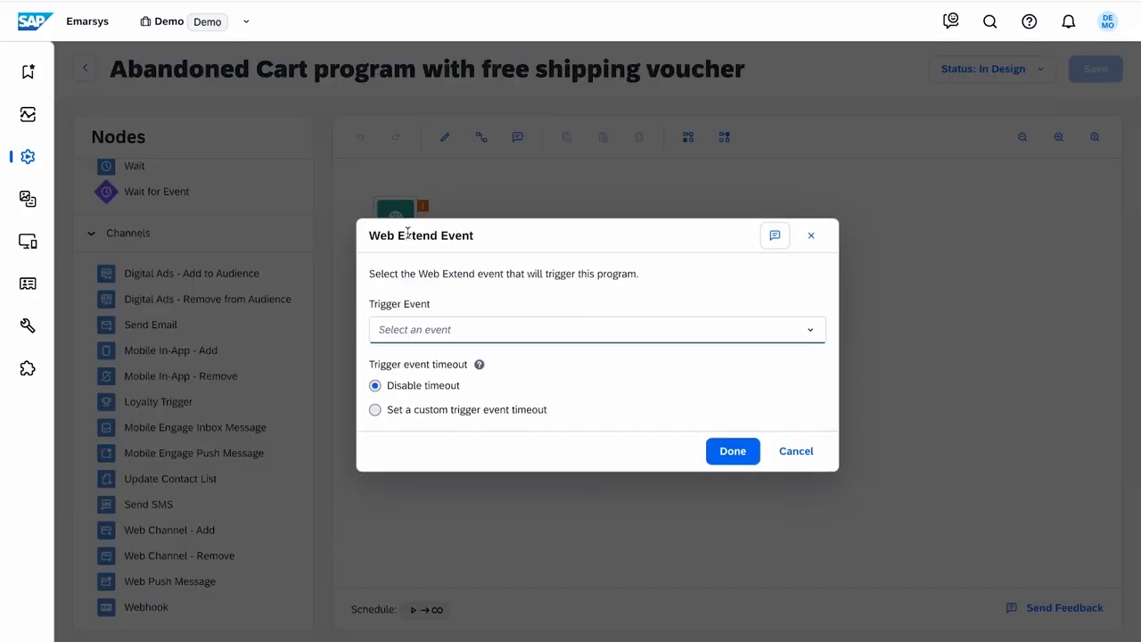
{"action": "left_click", "coordinate": [524, 332]}
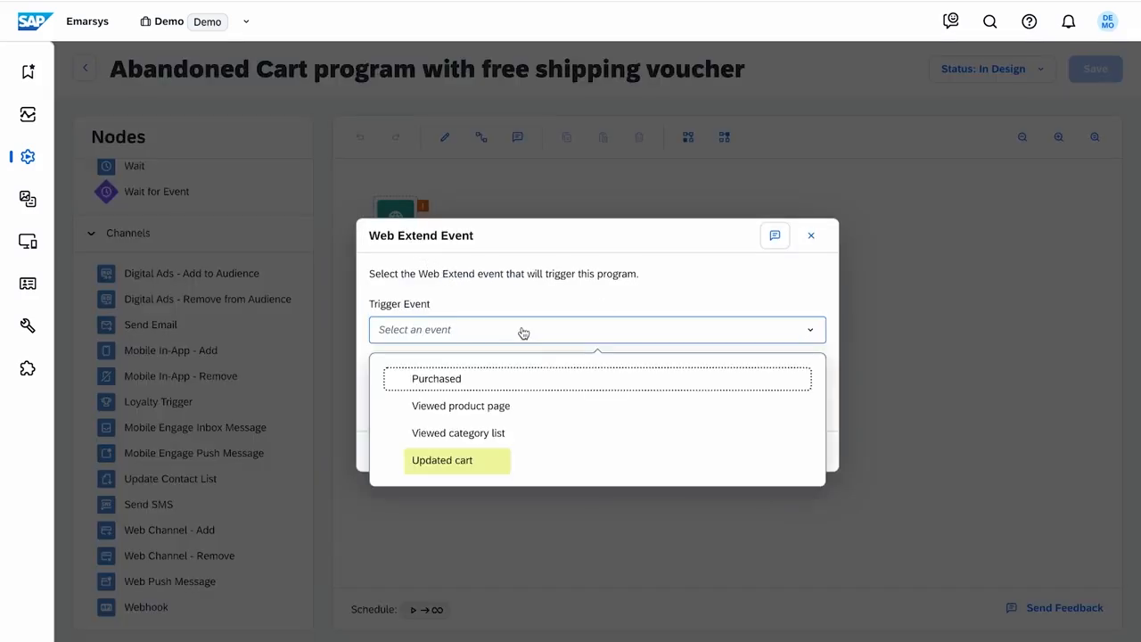
{"action": "left_click", "coordinate": [553, 465]}
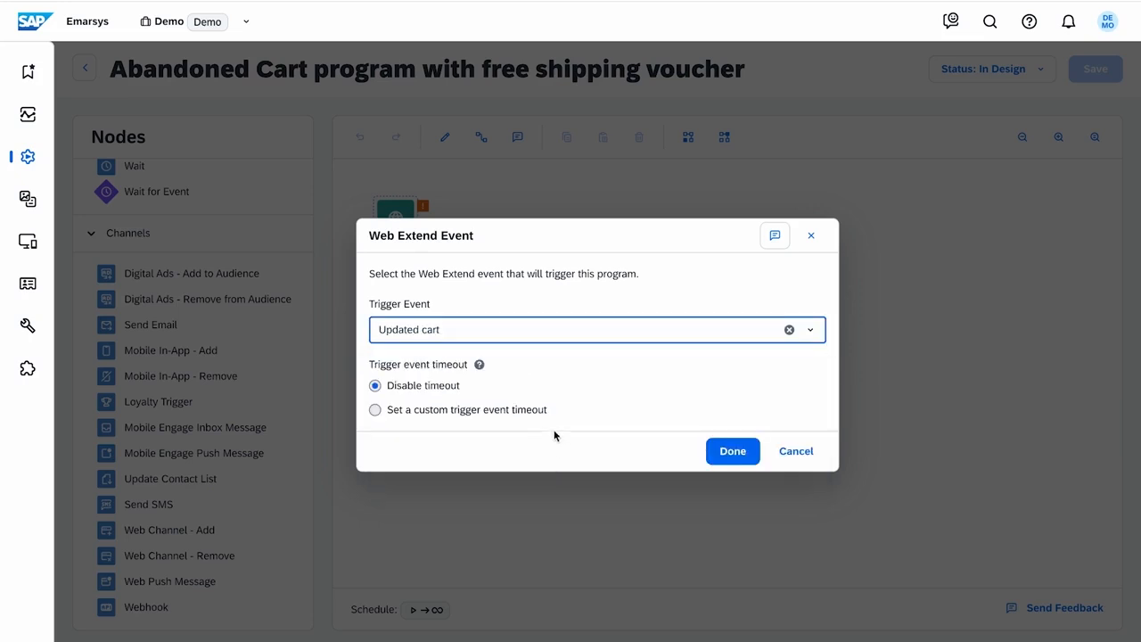
{"action": "mouse_move", "coordinate": [480, 366]}
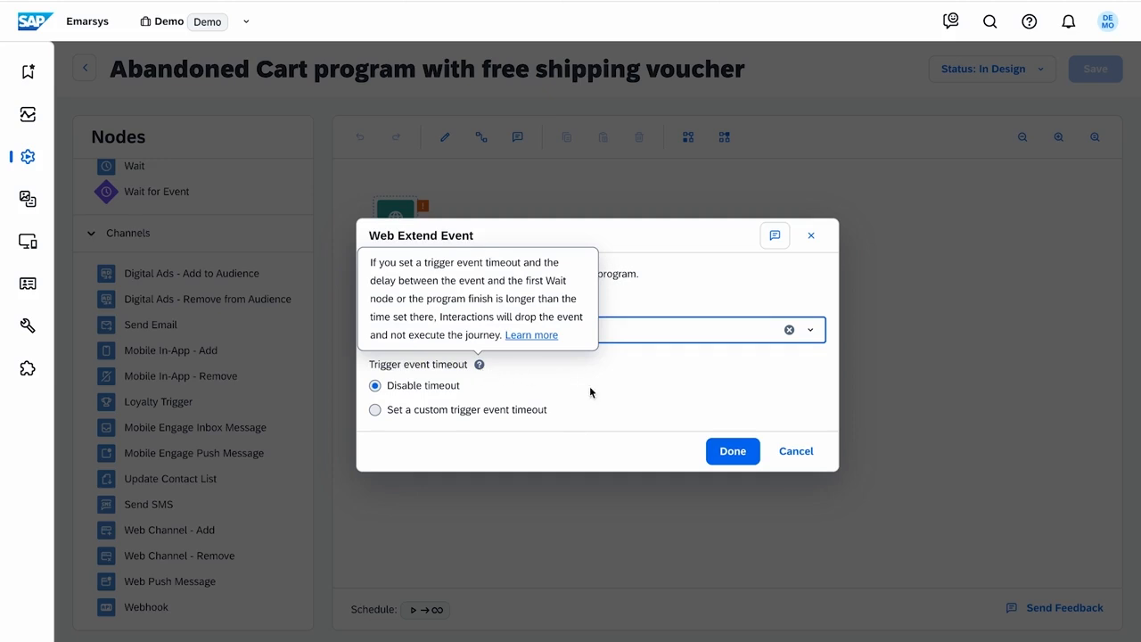
{"action": "left_click", "coordinate": [738, 455]}
Add a Wait node after the Updated cart trigger and set it to 20 minutes
{"action": "scroll", "coordinate": [168, 466], "scroll_direction": "up", "scroll_amount": 5}
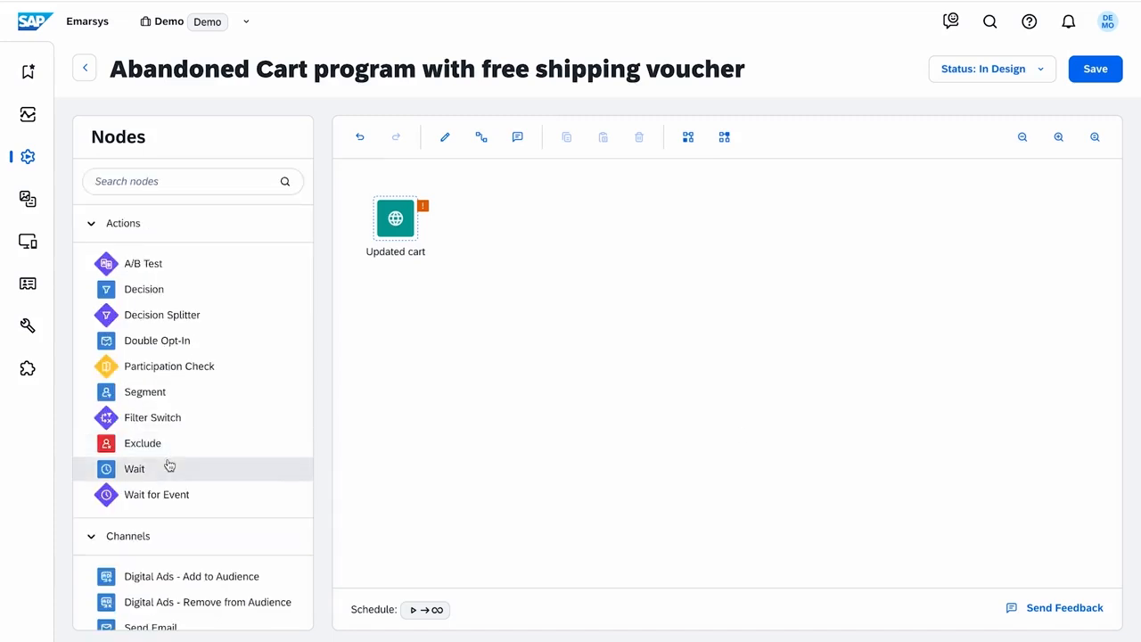
{"action": "left_click_drag", "start_coordinate": [161, 470], "coordinate": [397, 233]}
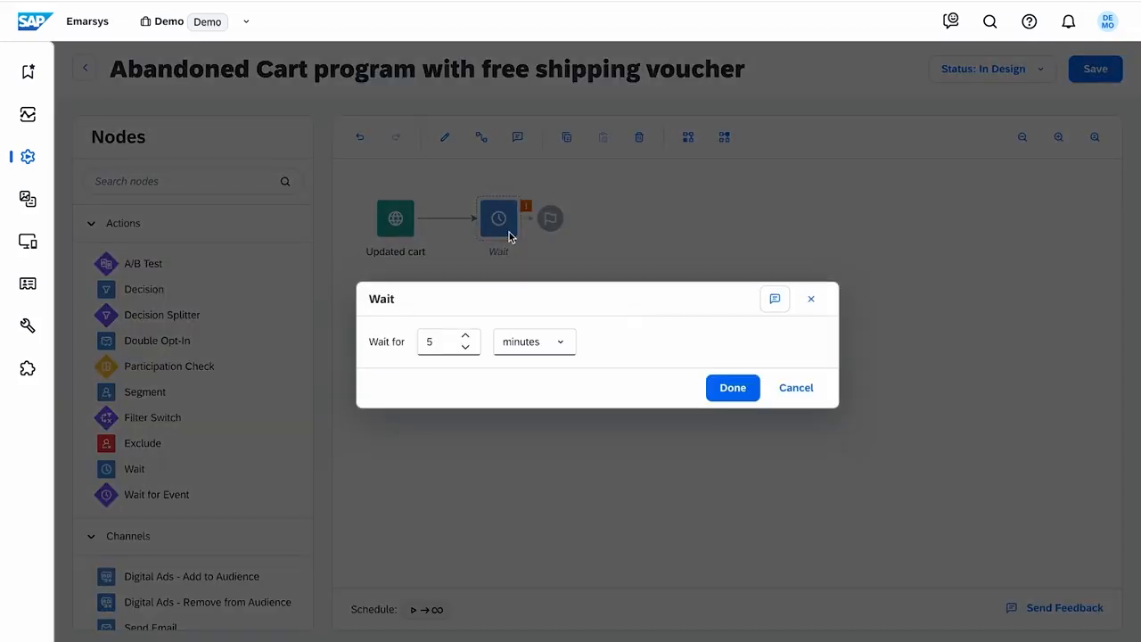
{"action": "left_click", "coordinate": [452, 339]}
{"action": "key", "text": "BackSpace"}
{"action": "type", "text": "20"}
{"action": "left_click", "coordinate": [742, 392]}
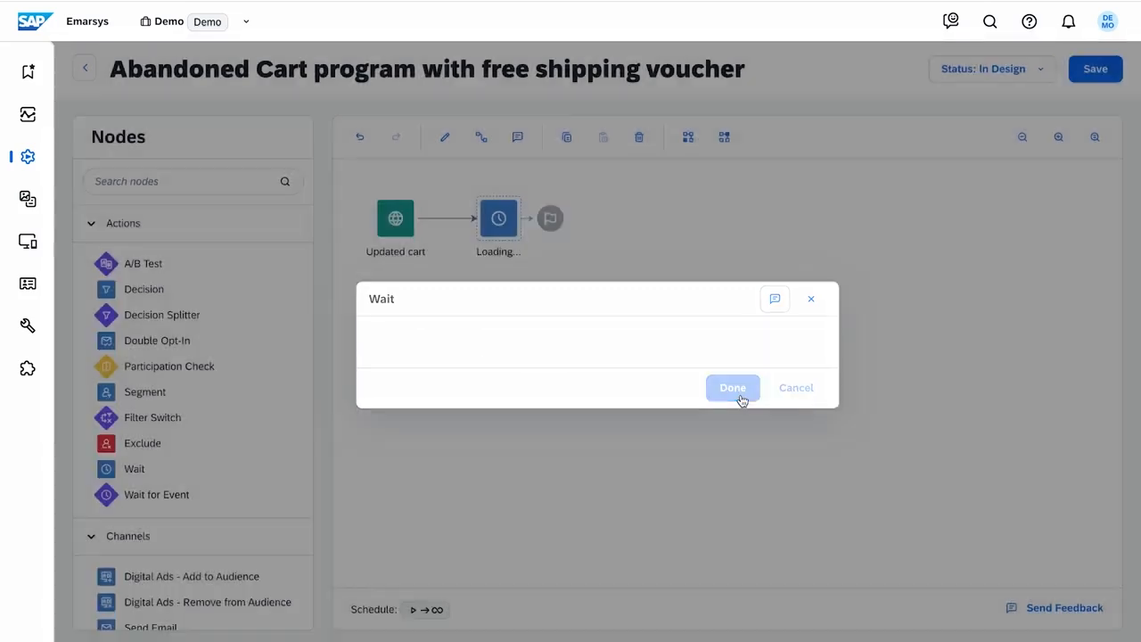
Add a Decision node after the wait, requiring that the Web Extend events Purchased and Updated cart did not happen since the trigger
{"action": "left_click_drag", "start_coordinate": [198, 295], "coordinate": [501, 223]}
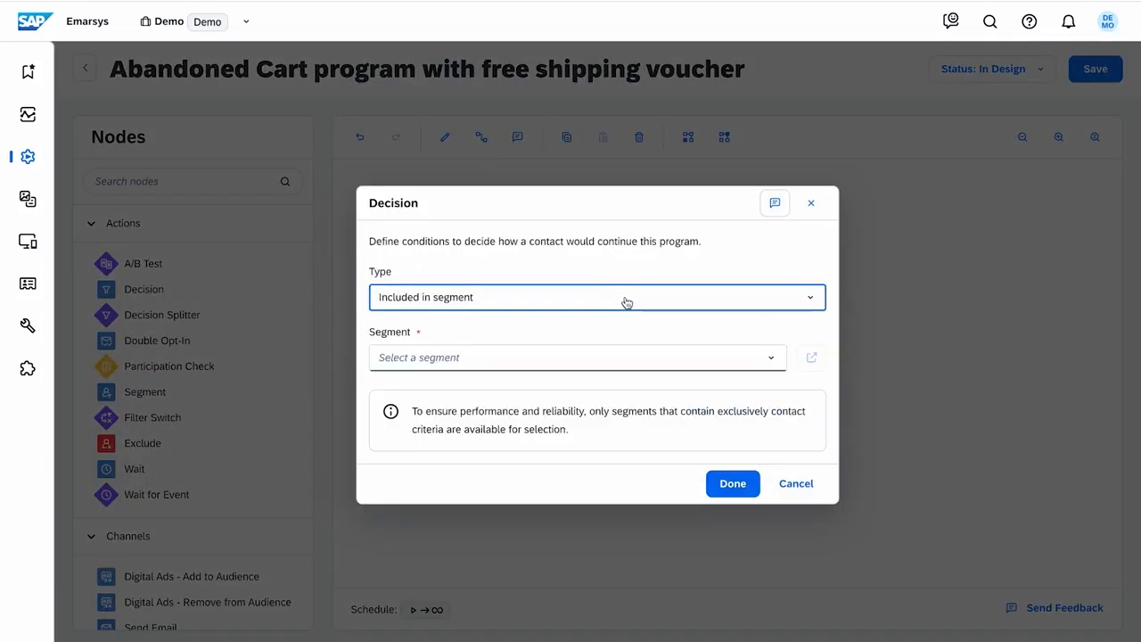
{"action": "left_click", "coordinate": [626, 302]}
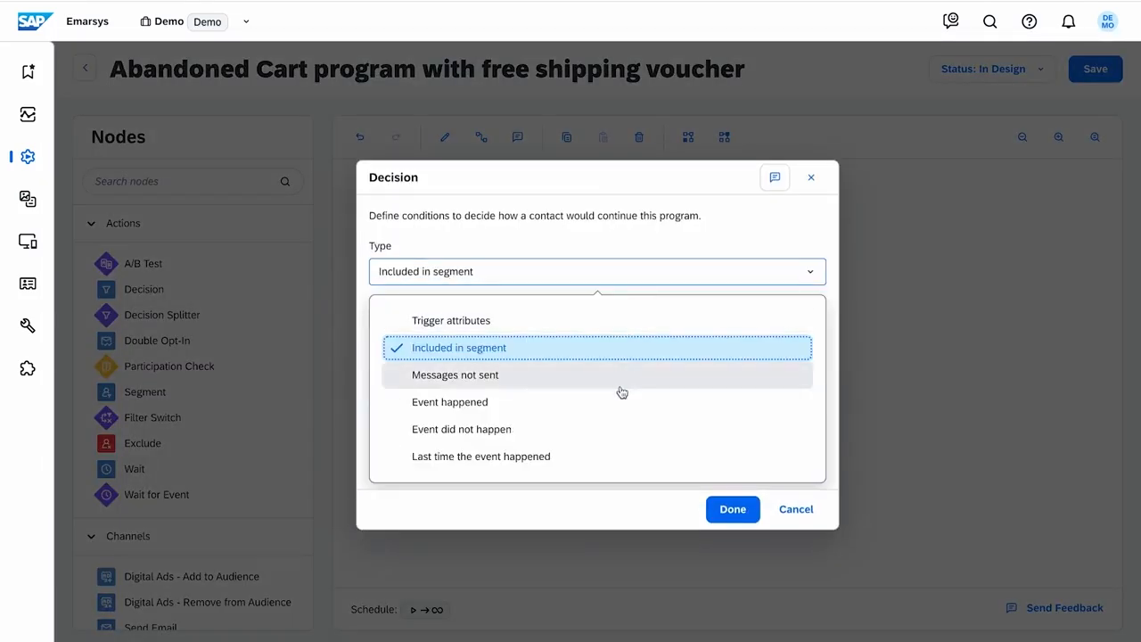
{"action": "left_click", "coordinate": [606, 428]}
{"action": "left_click", "coordinate": [496, 271]}
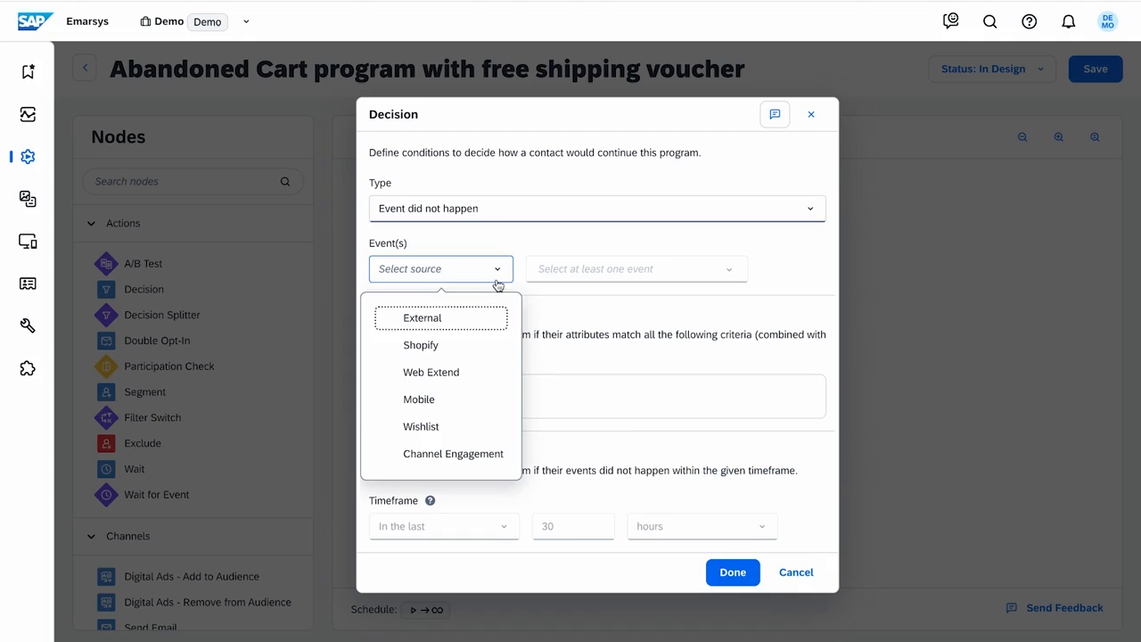
{"action": "left_click", "coordinate": [480, 373]}
{"action": "left_click", "coordinate": [716, 272]}
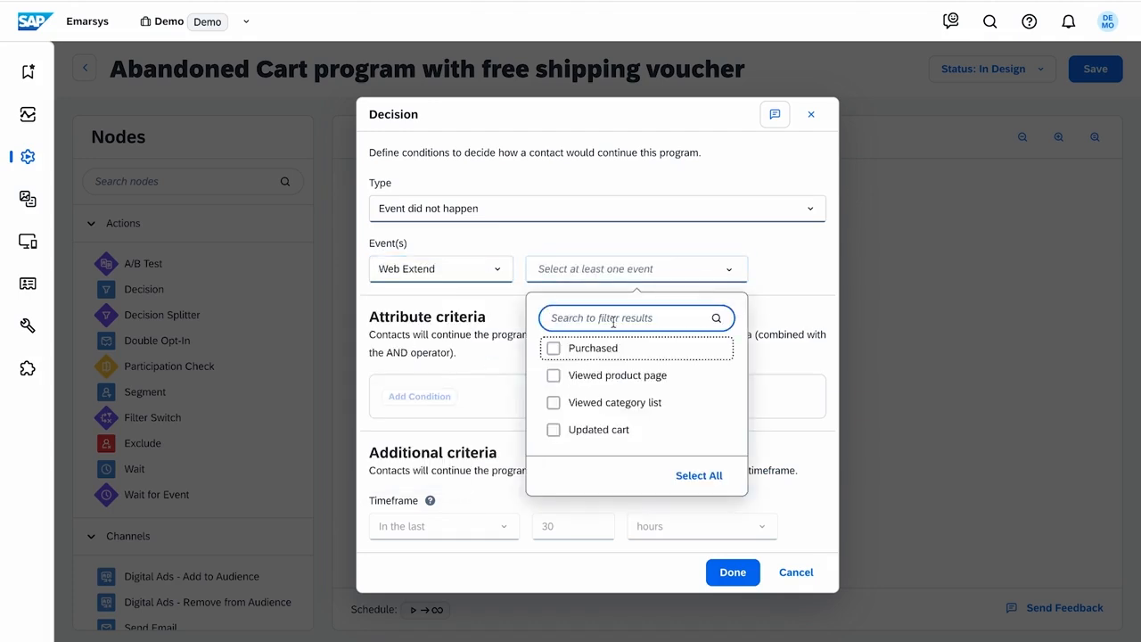
{"action": "left_click", "coordinate": [554, 349]}
{"action": "left_click", "coordinate": [554, 429]}
{"action": "left_click", "coordinate": [499, 526]}
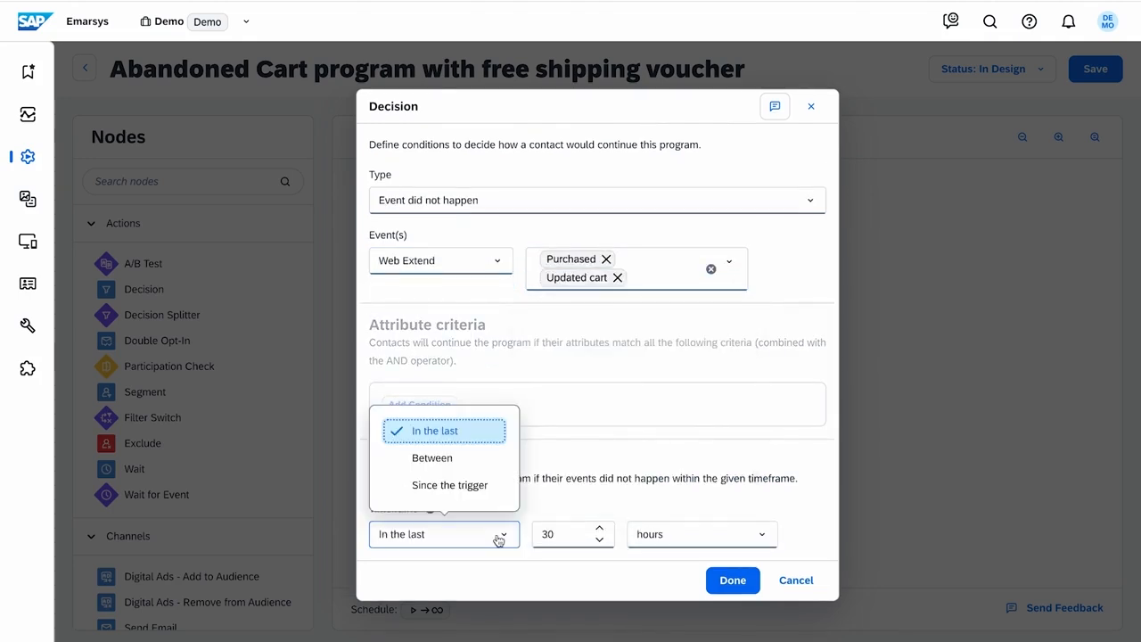
{"action": "left_click", "coordinate": [498, 484]}
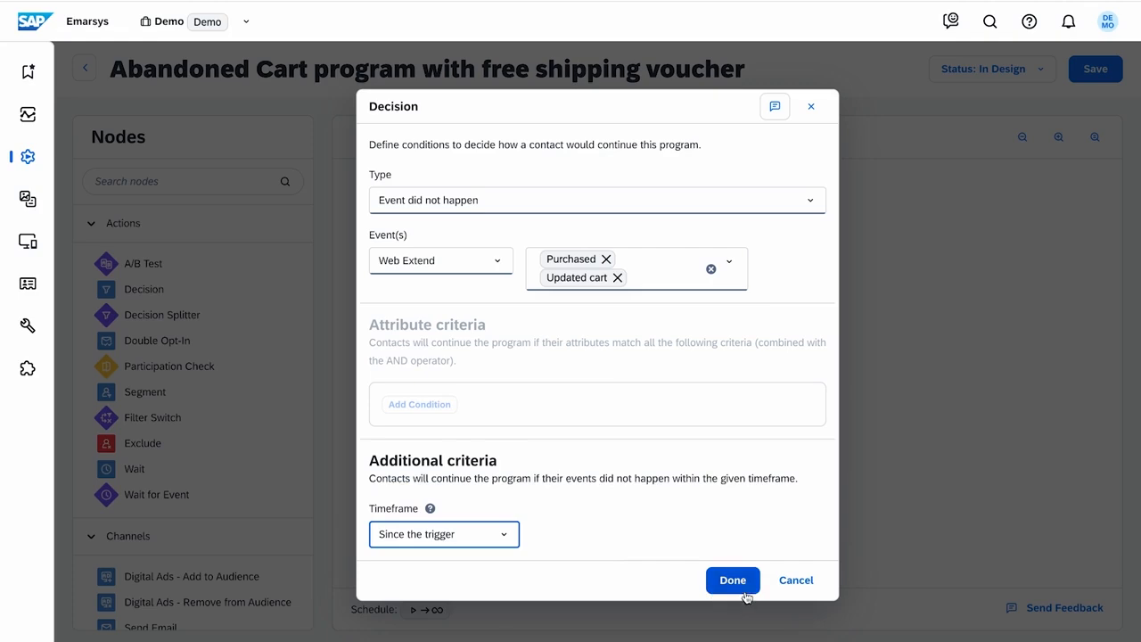
{"action": "left_click", "coordinate": [746, 588]}
Add a second Decision node of type Trigger attributes, requiring that the cart content contains more than or exactly 1 item
{"action": "left_click_drag", "start_coordinate": [225, 294], "coordinate": [601, 227]}
{"action": "left_click", "coordinate": [713, 230]}
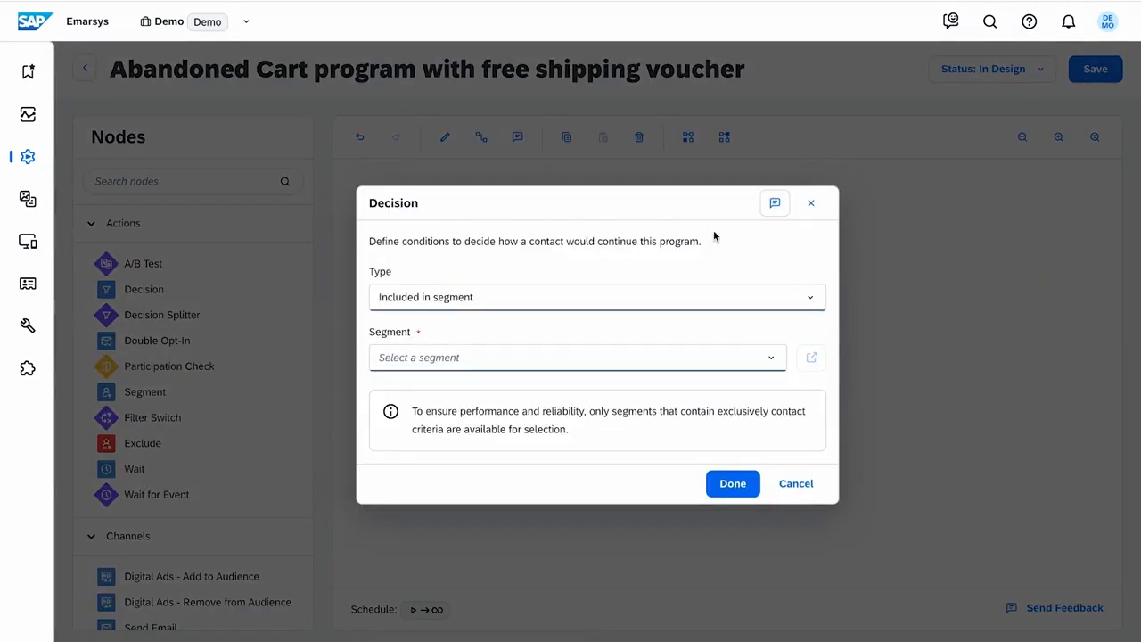
{"action": "left_click", "coordinate": [661, 296]}
{"action": "left_click", "coordinate": [622, 324]}
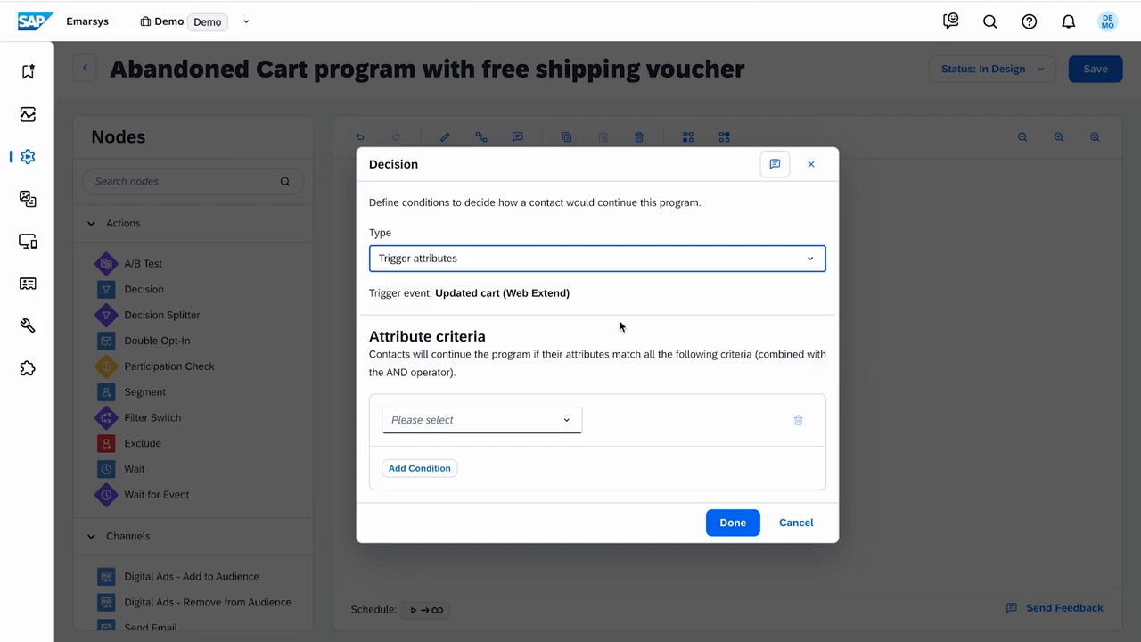
{"action": "left_click", "coordinate": [570, 422]}
{"action": "left_click", "coordinate": [548, 427]}
{"action": "left_click", "coordinate": [497, 440]}
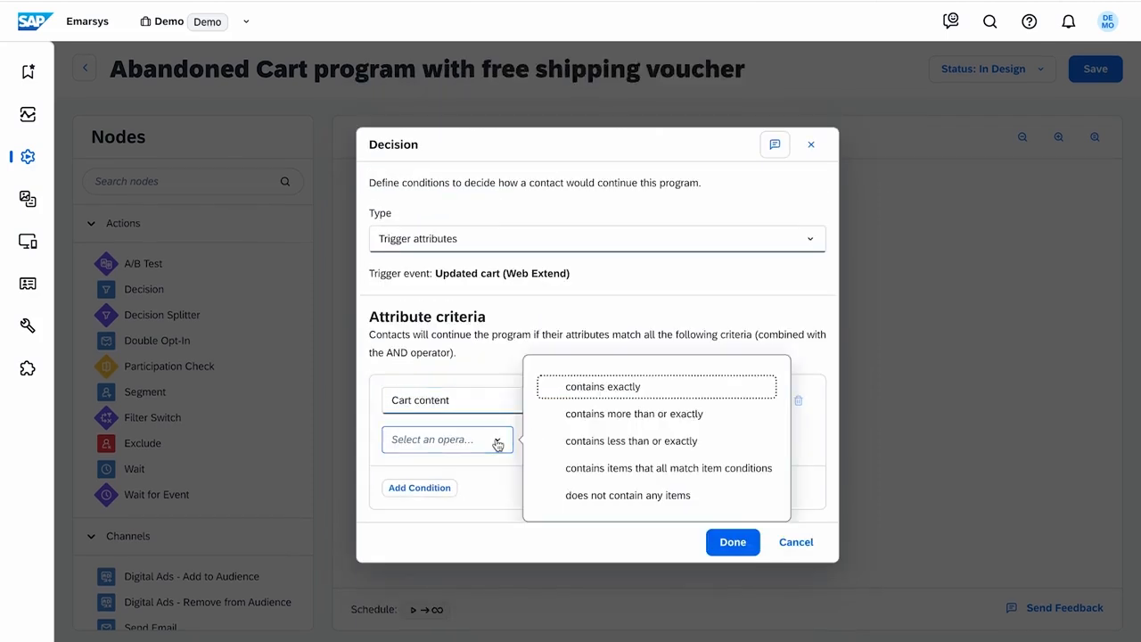
{"action": "left_click", "coordinate": [731, 424]}
Add an item condition to the cart content criterion so that Brand is Bestrun, and finish the decision
{"action": "left_click", "coordinate": [671, 438]}
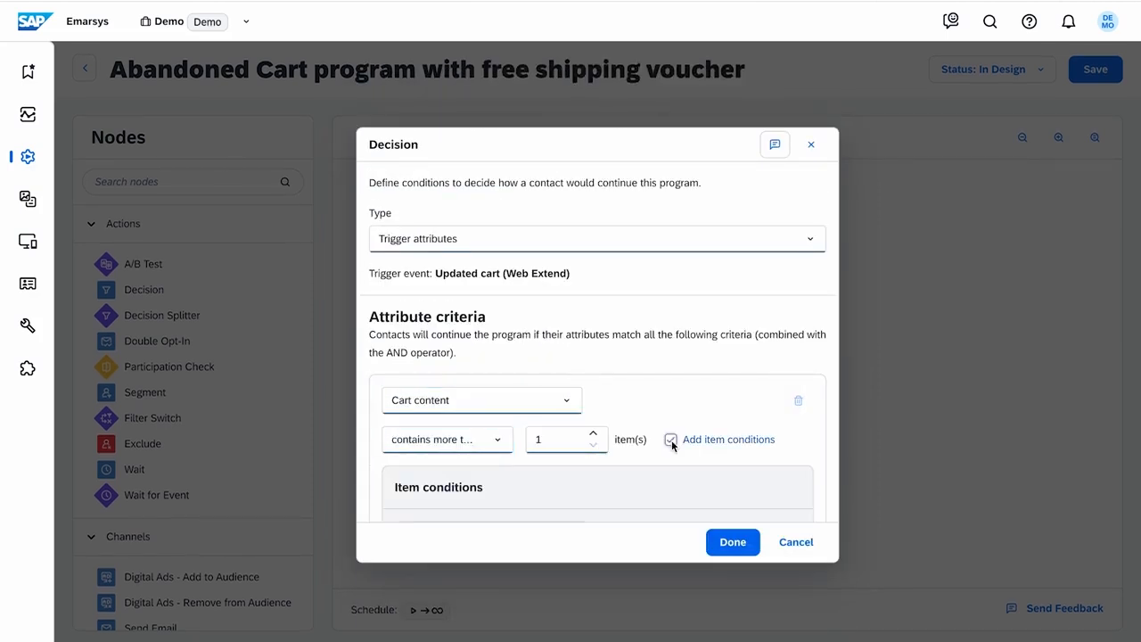
{"action": "left_click", "coordinate": [571, 473]}
{"action": "scroll", "coordinate": [543, 425], "scroll_direction": "down", "scroll_amount": 5}
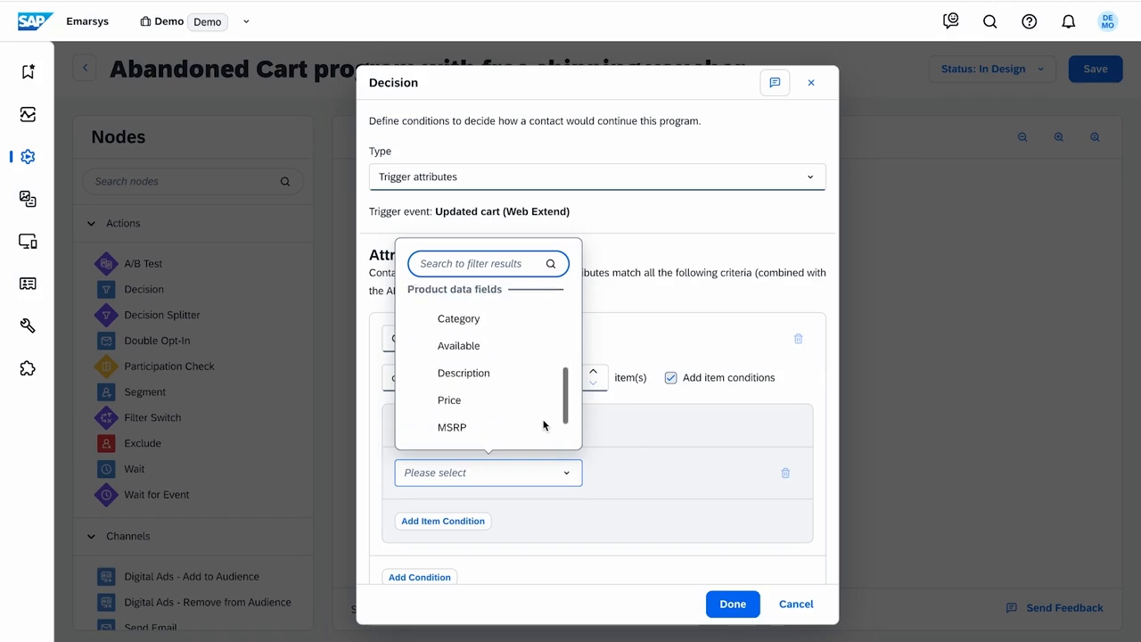
{"action": "left_click", "coordinate": [542, 425]}
{"action": "left_click", "coordinate": [464, 512]}
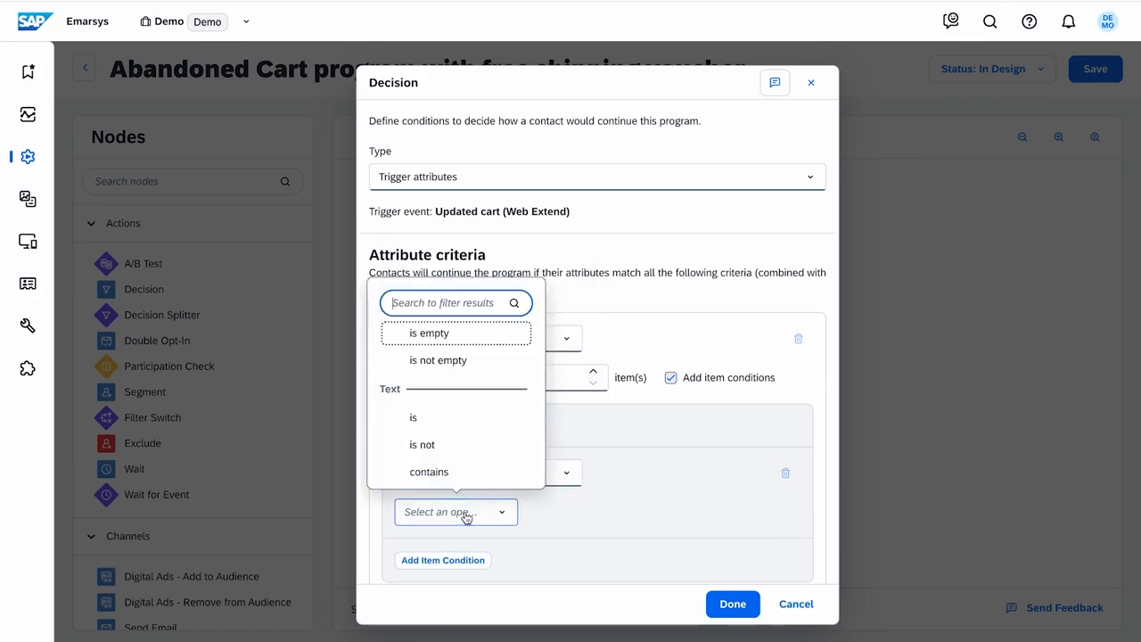
{"action": "left_click", "coordinate": [465, 419]}
{"action": "left_click", "coordinate": [534, 504]}
{"action": "type", "text": "Bestrun"}
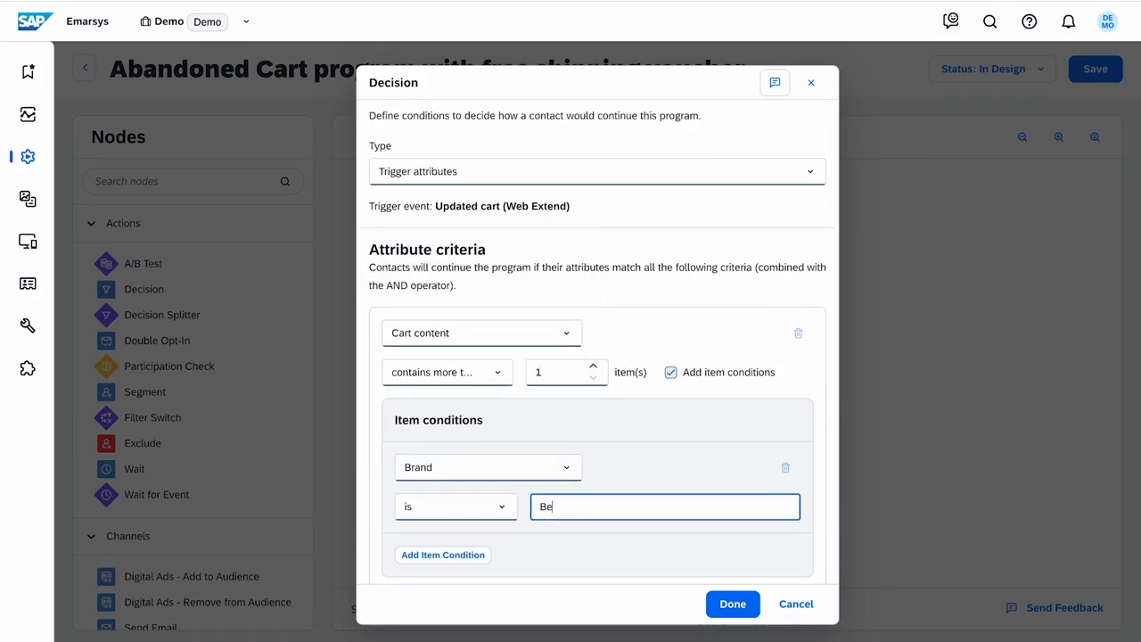
{"action": "left_click", "coordinate": [733, 613]}
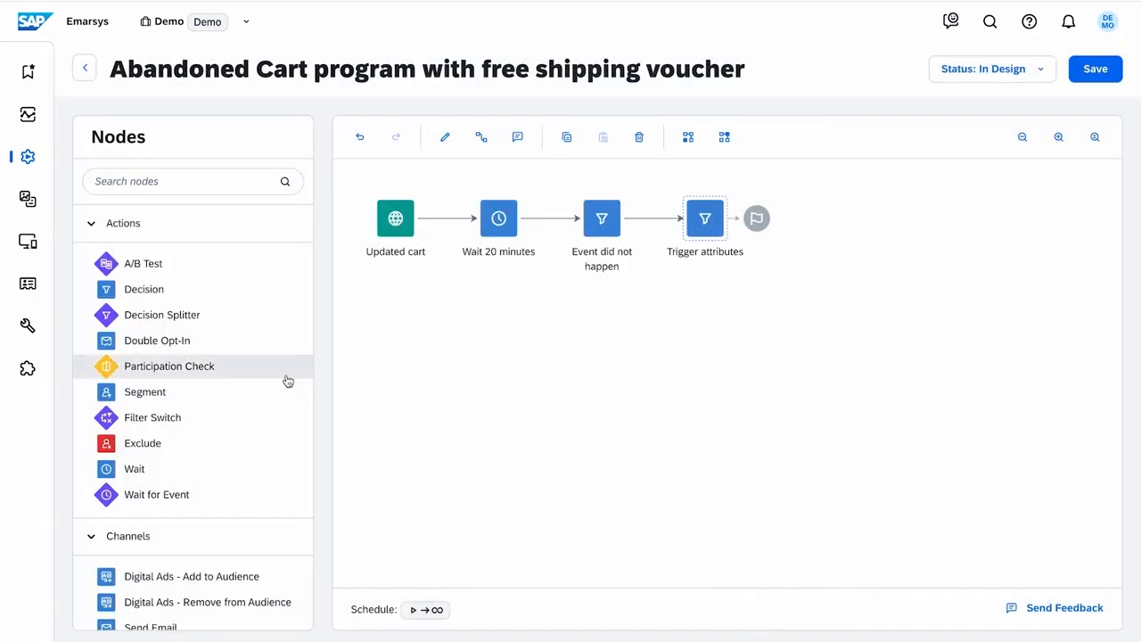
Add a Participation Check after the Trigger attributes decision, letting contacts proceed along the Yes path only once ever
{"action": "left_click_drag", "start_coordinate": [248, 374], "coordinate": [711, 223]}
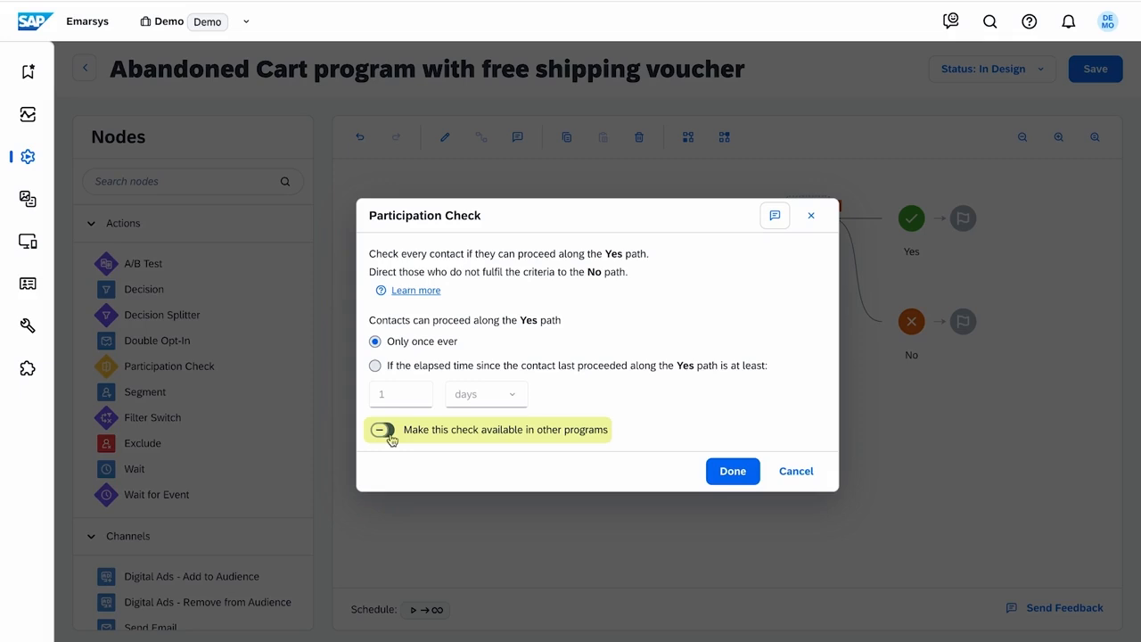
{"action": "left_click", "coordinate": [727, 479]}
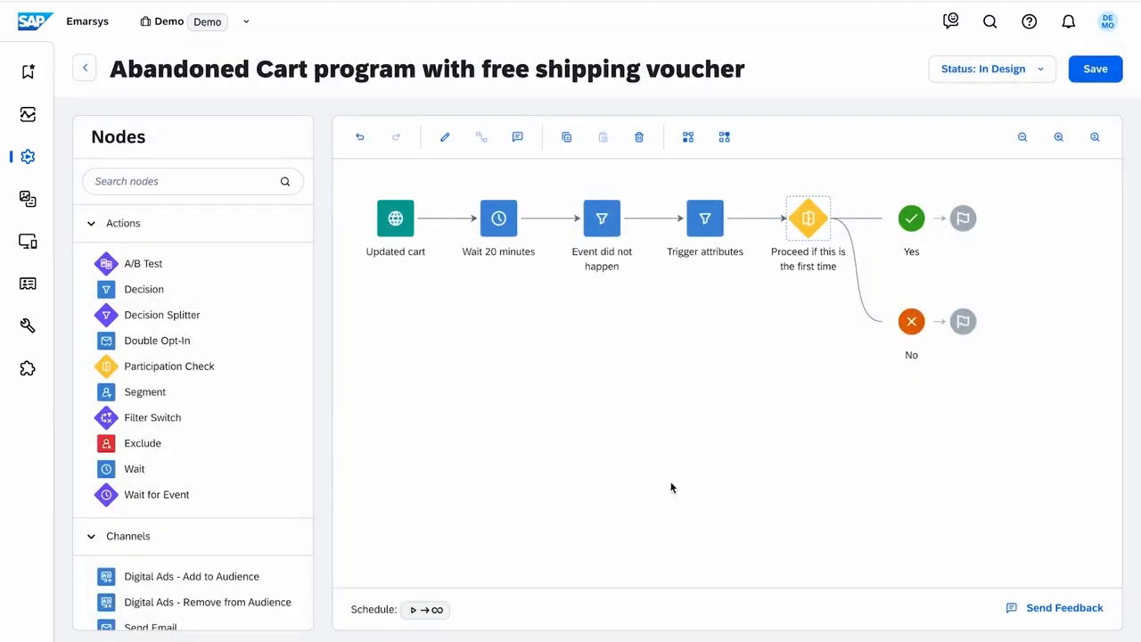
Try a Wait for Event node on the No path of the participation check and delete it
{"action": "left_click_drag", "start_coordinate": [241, 503], "coordinate": [909, 330]}
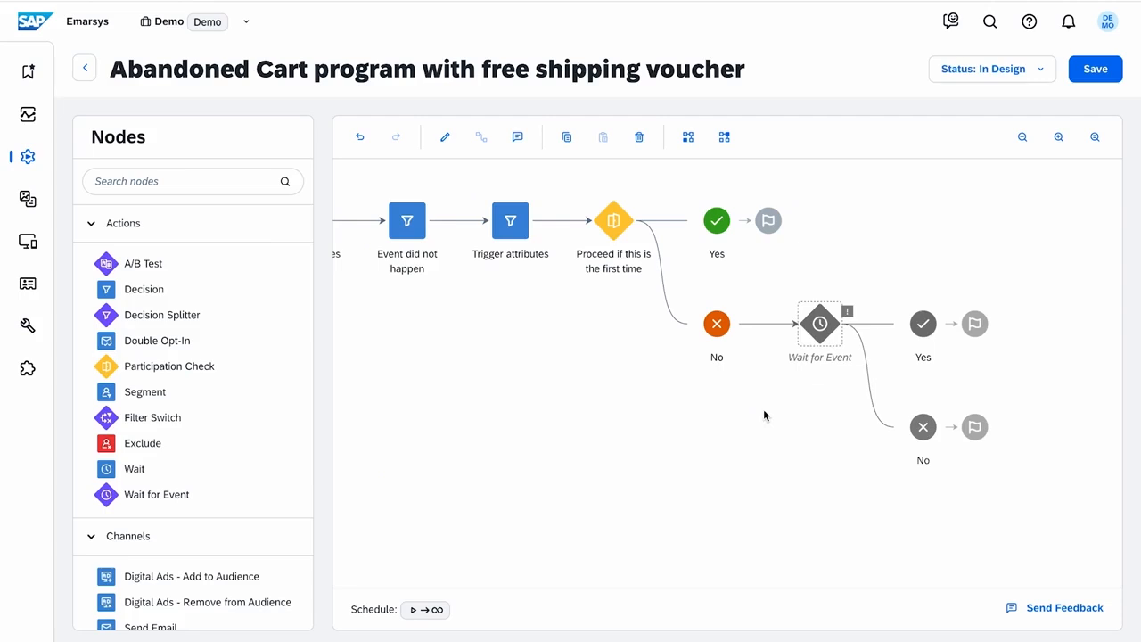
{"action": "key", "text": "Delete"}
Add a Decision Splitter on the participation check's Yes path, checking whether contacts are included in the segment Email opt-in true
{"action": "left_click_drag", "start_coordinate": [242, 321], "coordinate": [720, 236]}
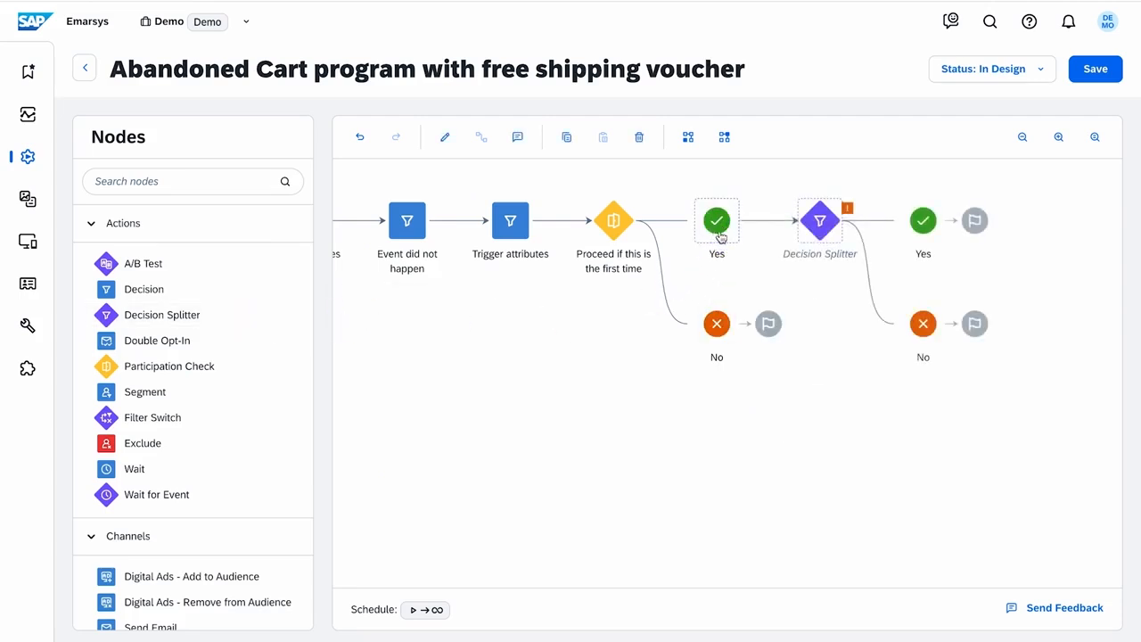
{"action": "left_click", "coordinate": [816, 233]}
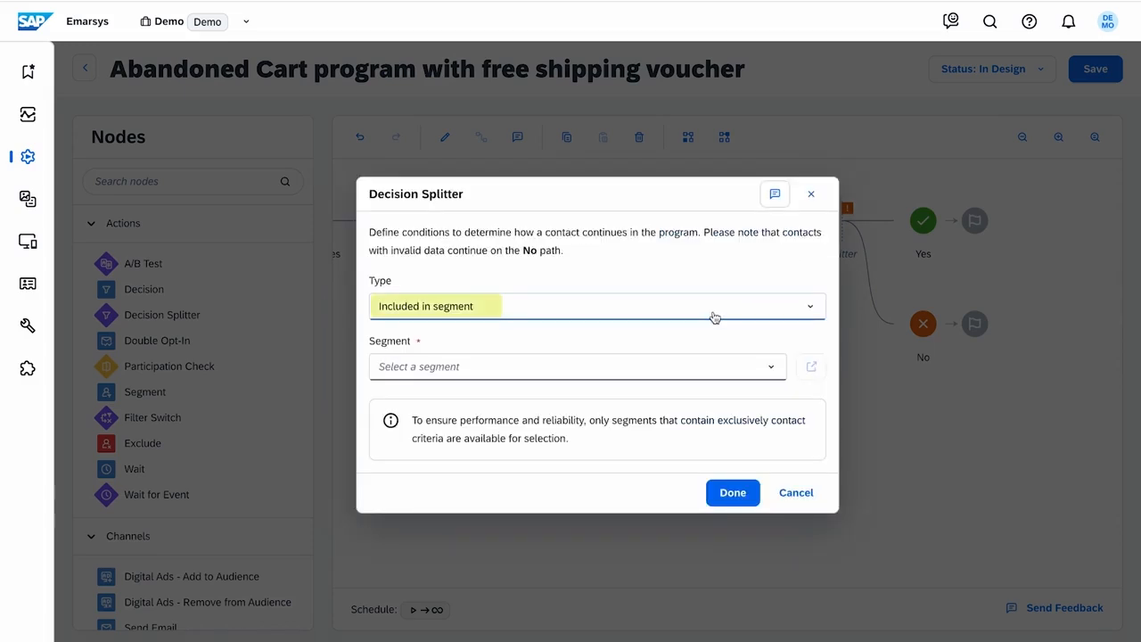
{"action": "left_click", "coordinate": [671, 367]}
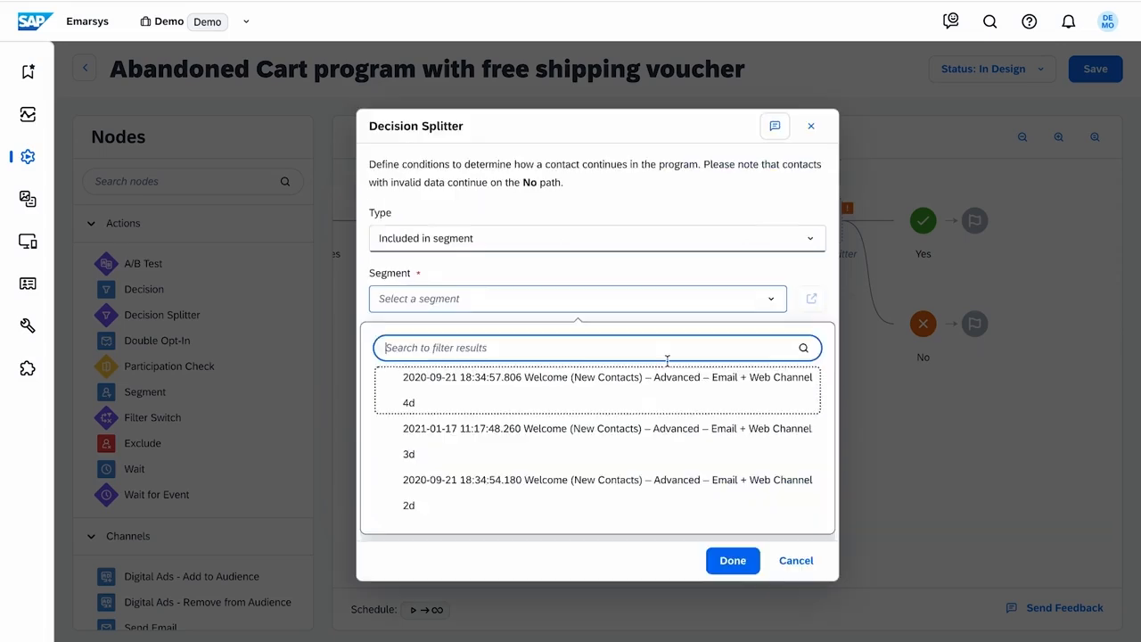
{"action": "type", "text": "Email opt-in true"}
{"action": "left_click", "coordinate": [605, 385]}
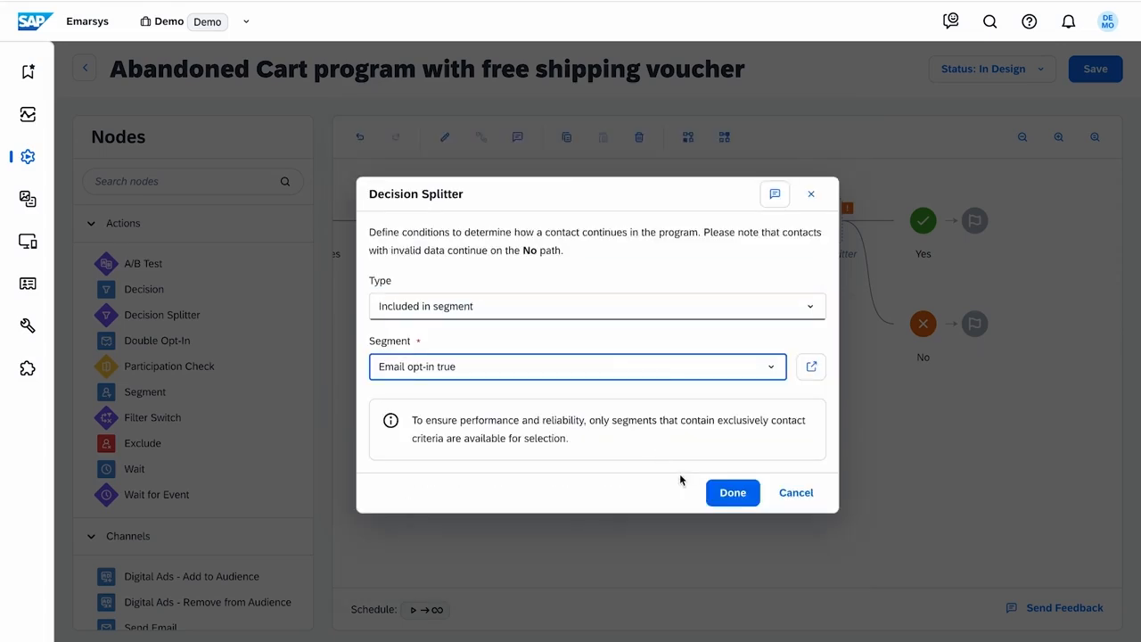
{"action": "left_click", "coordinate": [736, 497]}
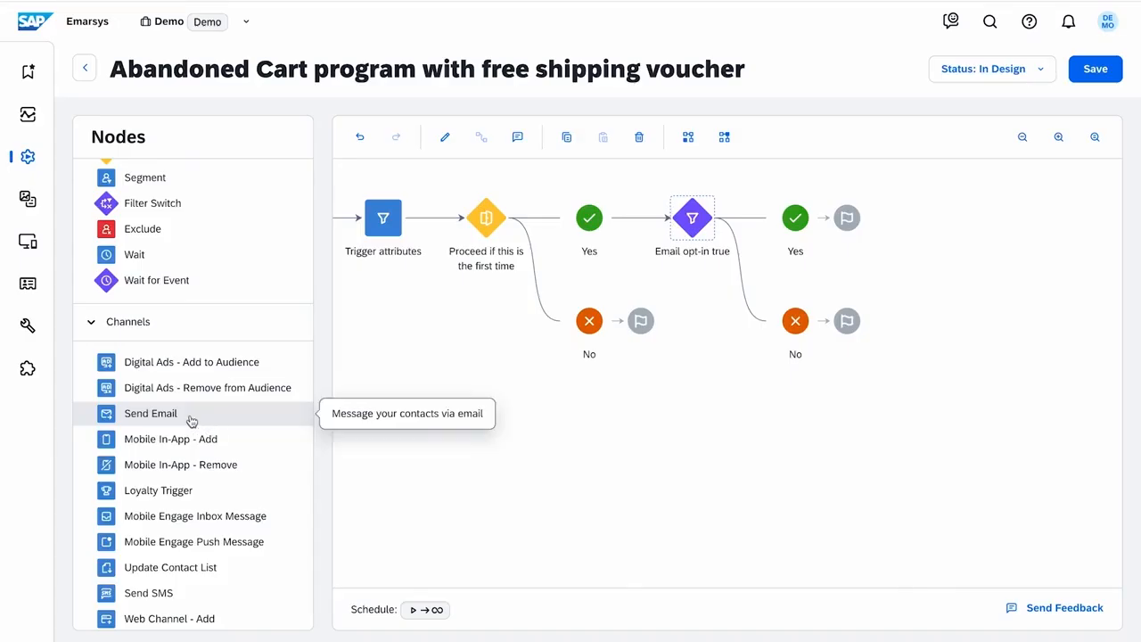
Add a Send Email node on the email opt-in Yes path using the mail stream Advanced Abandoned Cart Email with Free Shipping Voucher
{"action": "left_click_drag", "start_coordinate": [196, 417], "coordinate": [795, 223]}
{"action": "left_click", "coordinate": [897, 230]}
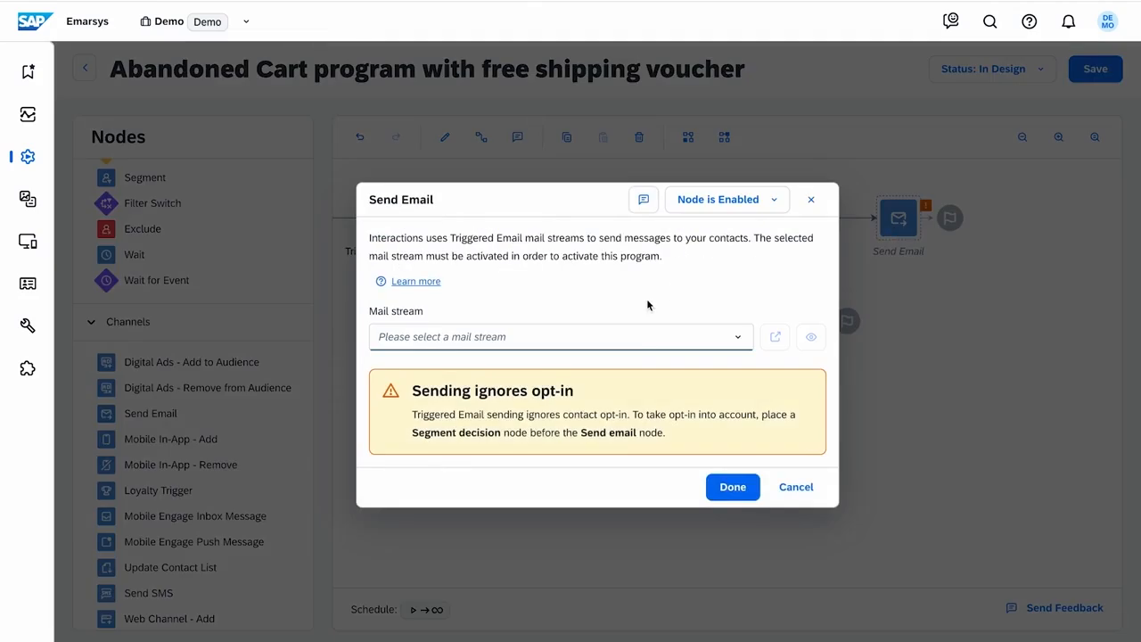
{"action": "left_click", "coordinate": [635, 337]}
{"action": "type", "text": "aband"}
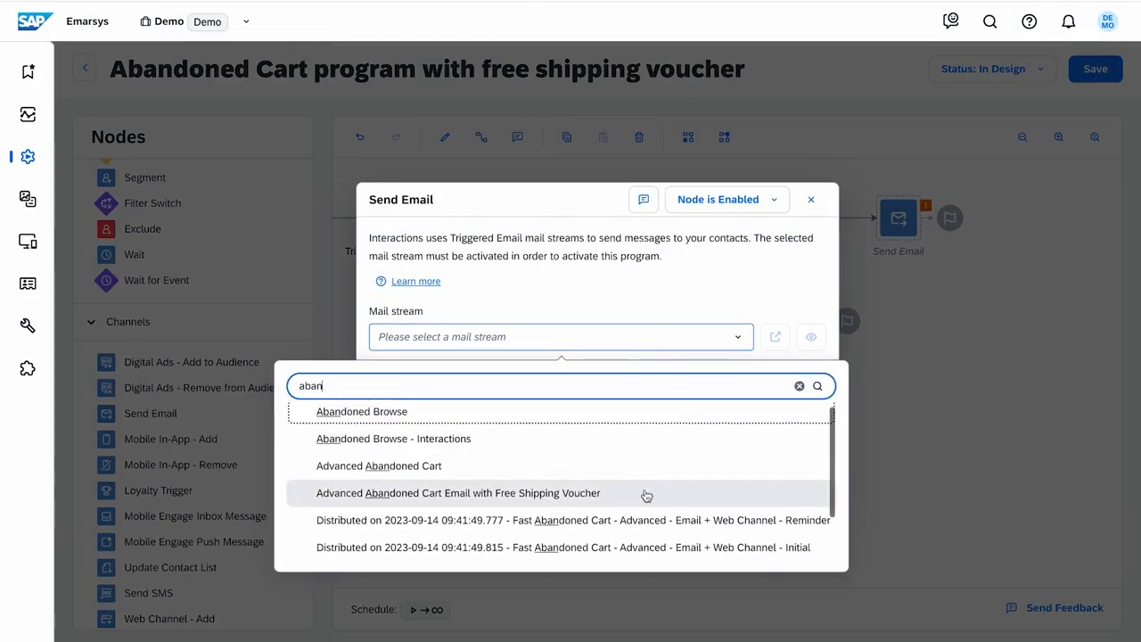
{"action": "left_click", "coordinate": [644, 497]}
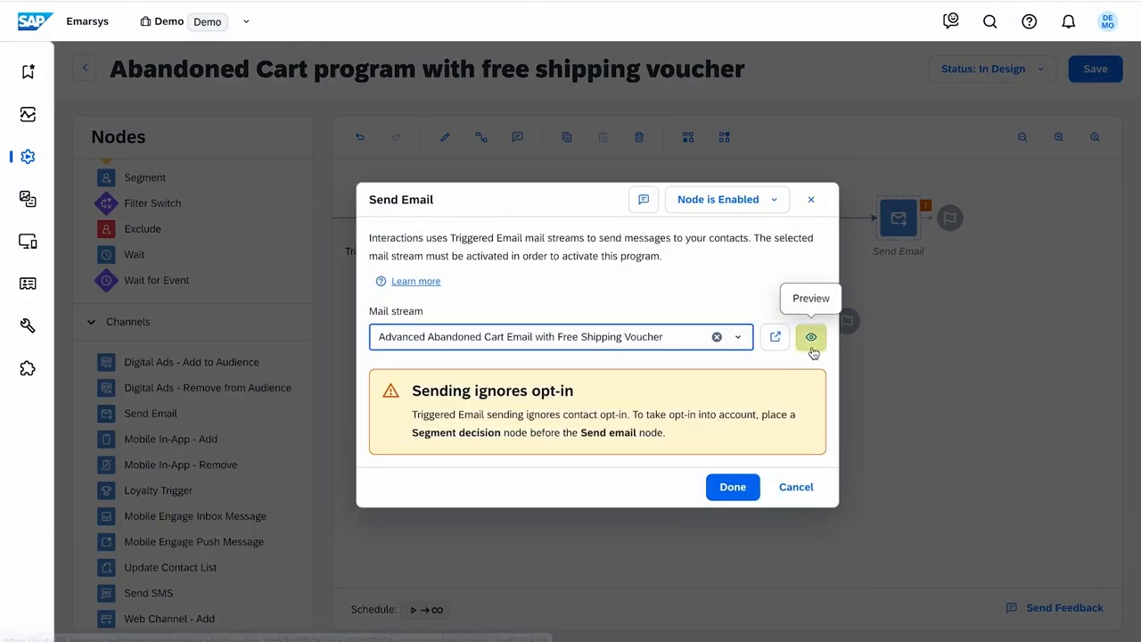
{"action": "left_click", "coordinate": [741, 497]}
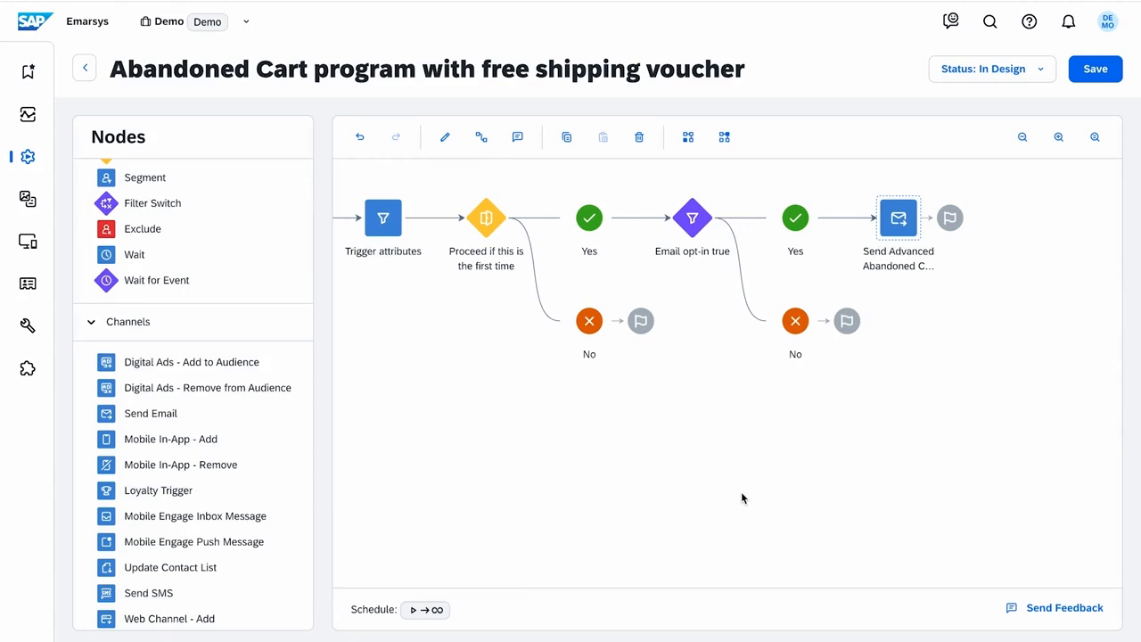
Add a Wait for Event node after the email that waits for the Web Extend event Purchased, and raise its timeout in days
{"action": "mouse_move", "coordinate": [28, 240]}
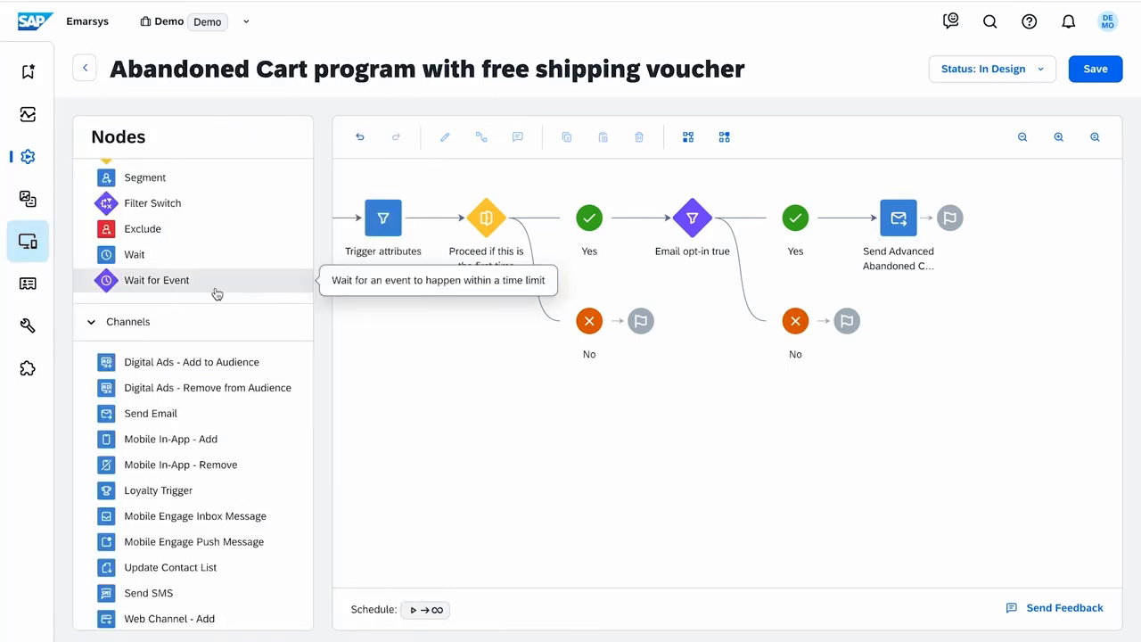
{"action": "left_click_drag", "start_coordinate": [218, 295], "coordinate": [901, 227]}
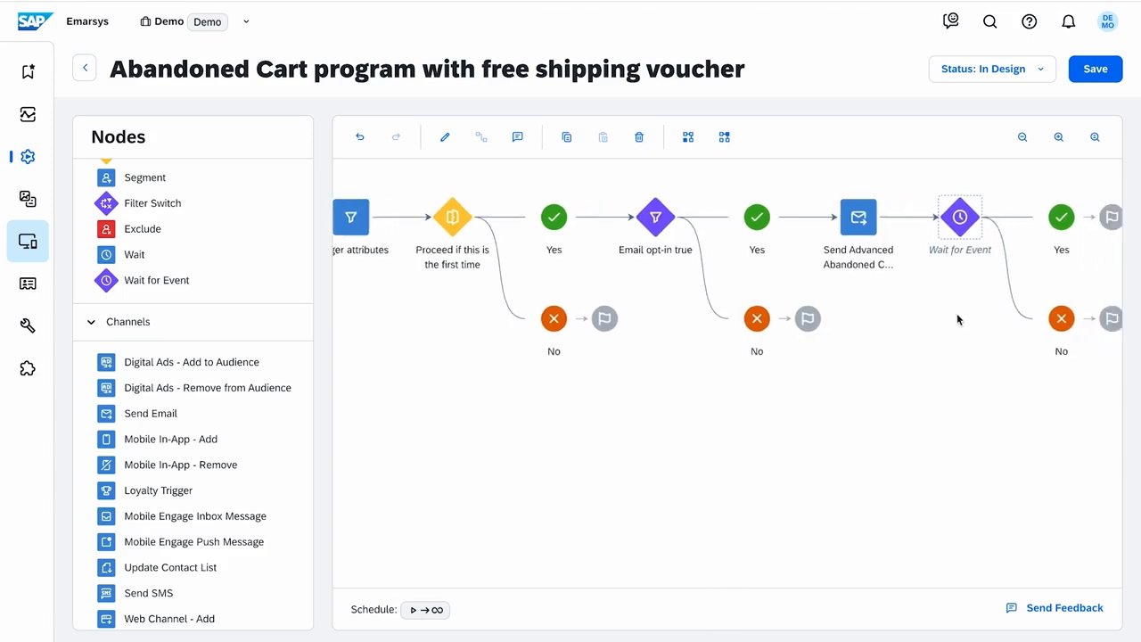
{"action": "left_click", "coordinate": [805, 219]}
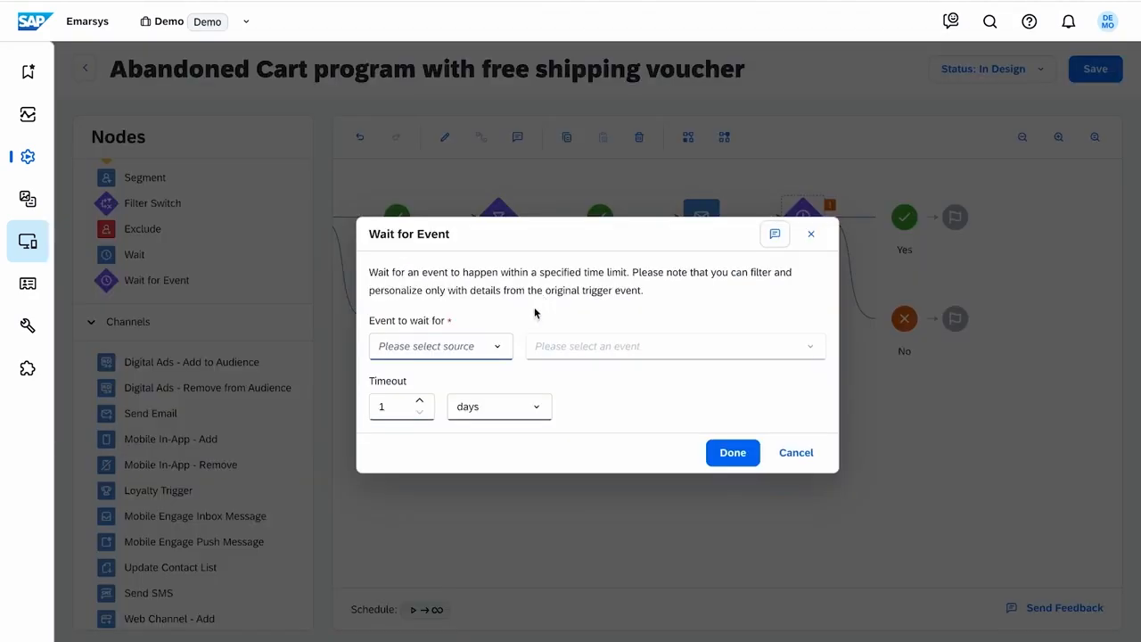
{"action": "left_click", "coordinate": [497, 351]}
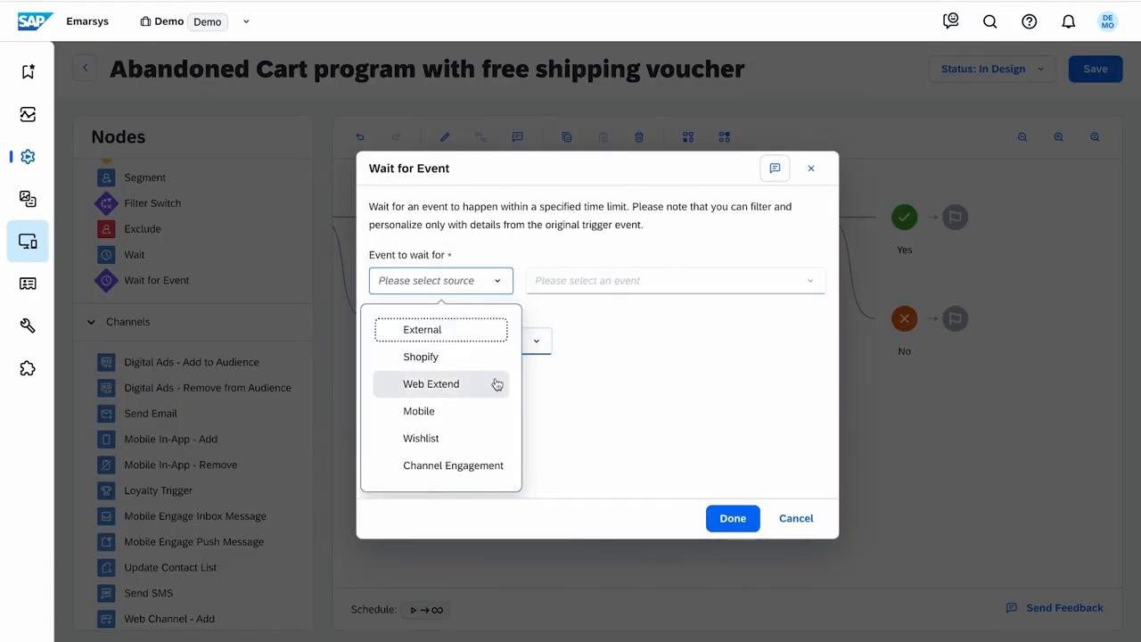
{"action": "left_click", "coordinate": [495, 384]}
{"action": "left_click", "coordinate": [684, 350]}
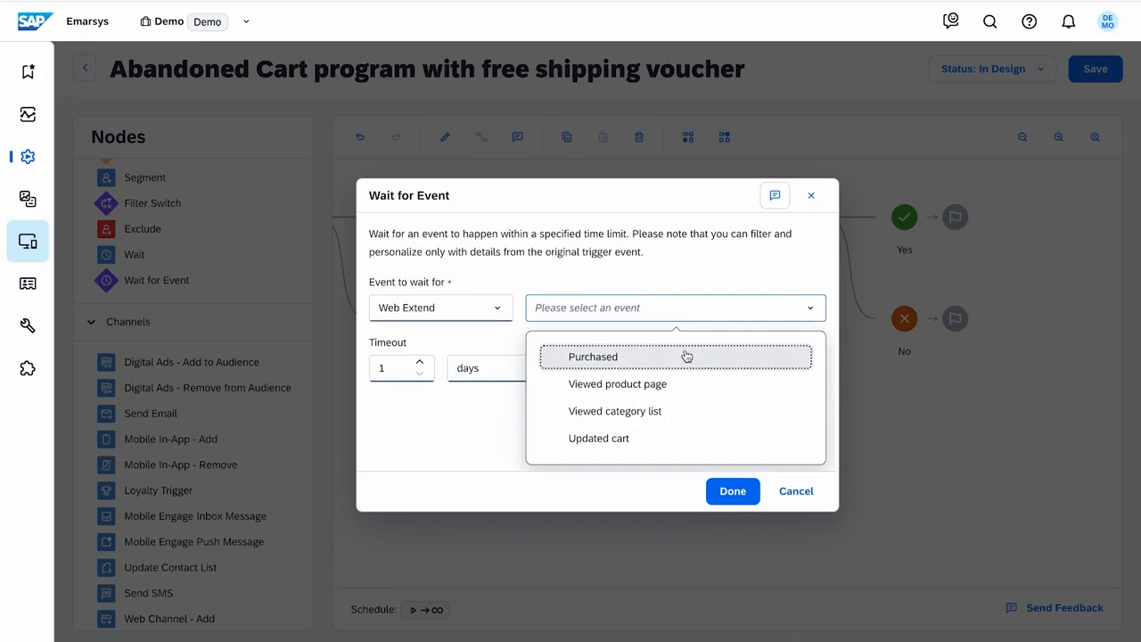
{"action": "left_click", "coordinate": [686, 357]}
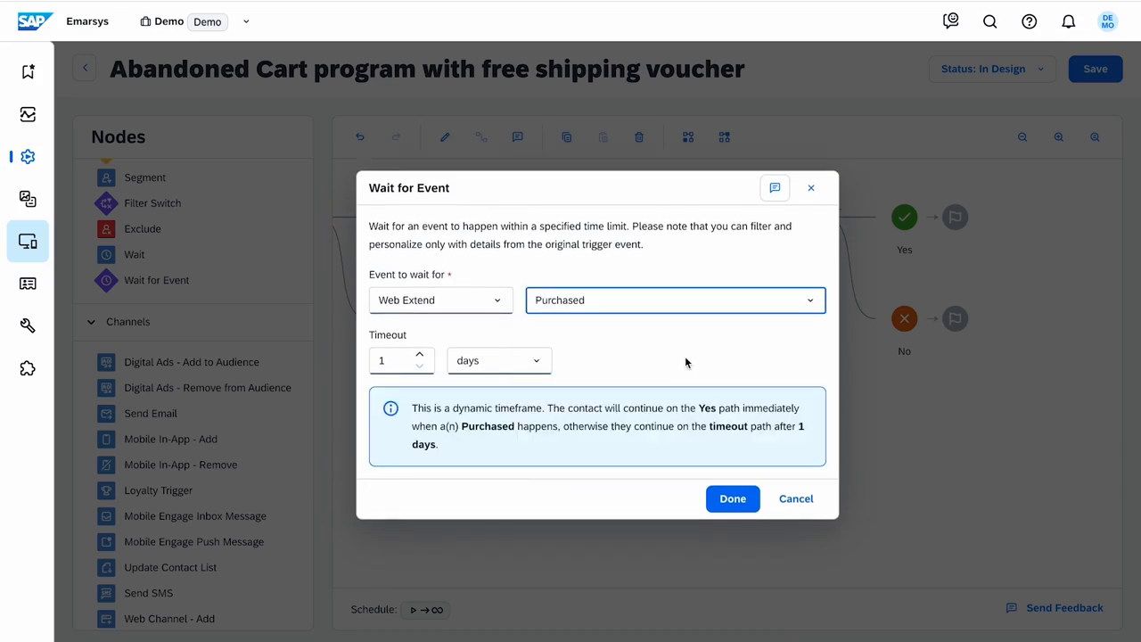
{"action": "left_click", "coordinate": [419, 355]}
{"action": "left_click", "coordinate": [743, 509]}
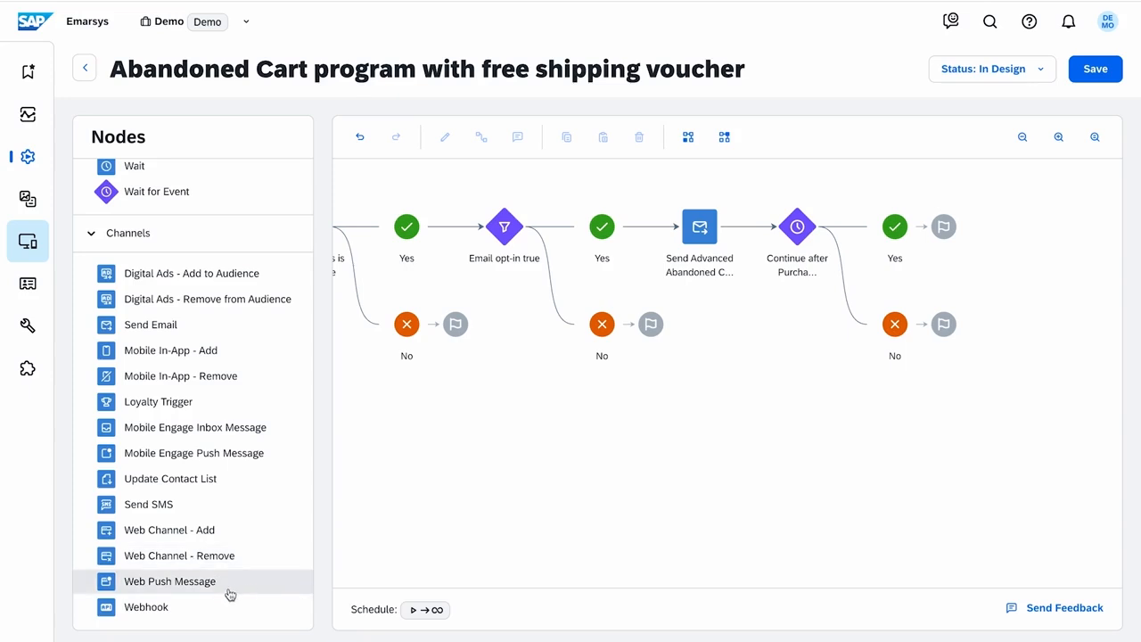
Add a Web Push Message node on the No path of the purchase wait, using the message Free Shipping Voucher
{"action": "left_click_drag", "start_coordinate": [229, 590], "coordinate": [895, 332]}
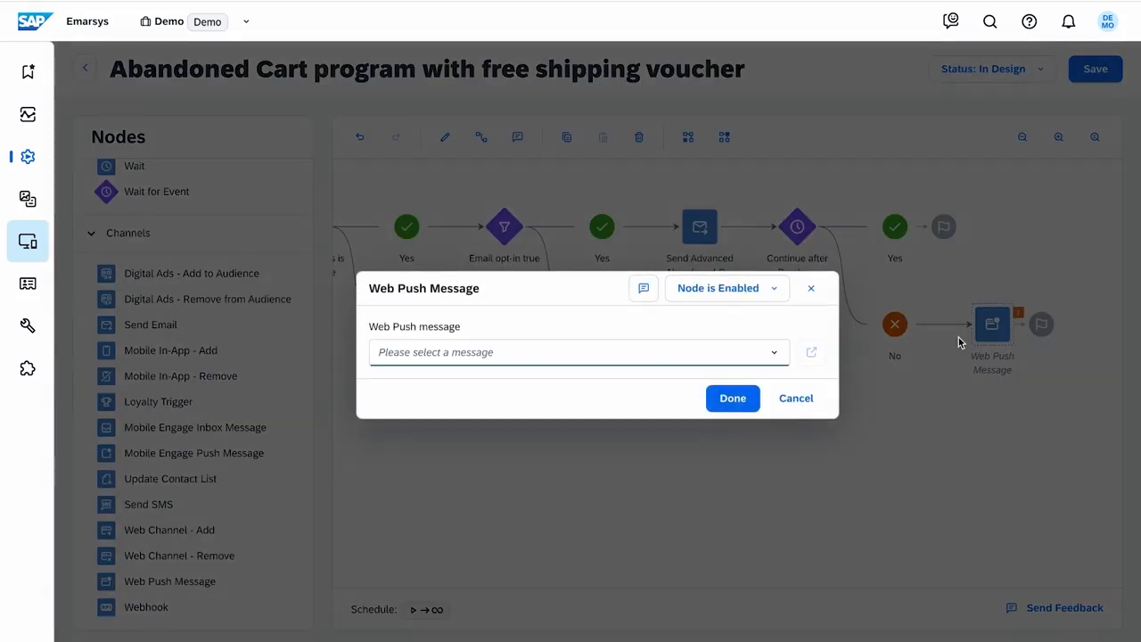
{"action": "left_click", "coordinate": [774, 352]}
{"action": "left_click", "coordinate": [693, 461]}
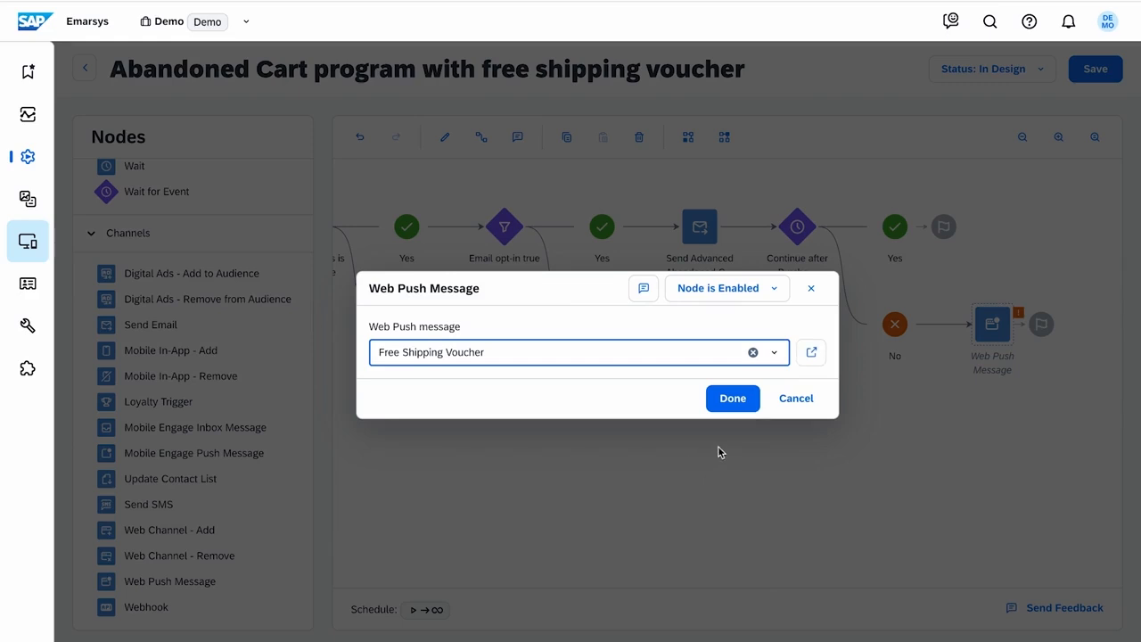
{"action": "left_click", "coordinate": [732, 400]}
Move the email opt-in No path lower and add a Web Channel - Add node for the campaign Free Shipping Voucher - Abandoned Cart
{"action": "left_click_drag", "start_coordinate": [602, 329], "coordinate": [612, 473]}
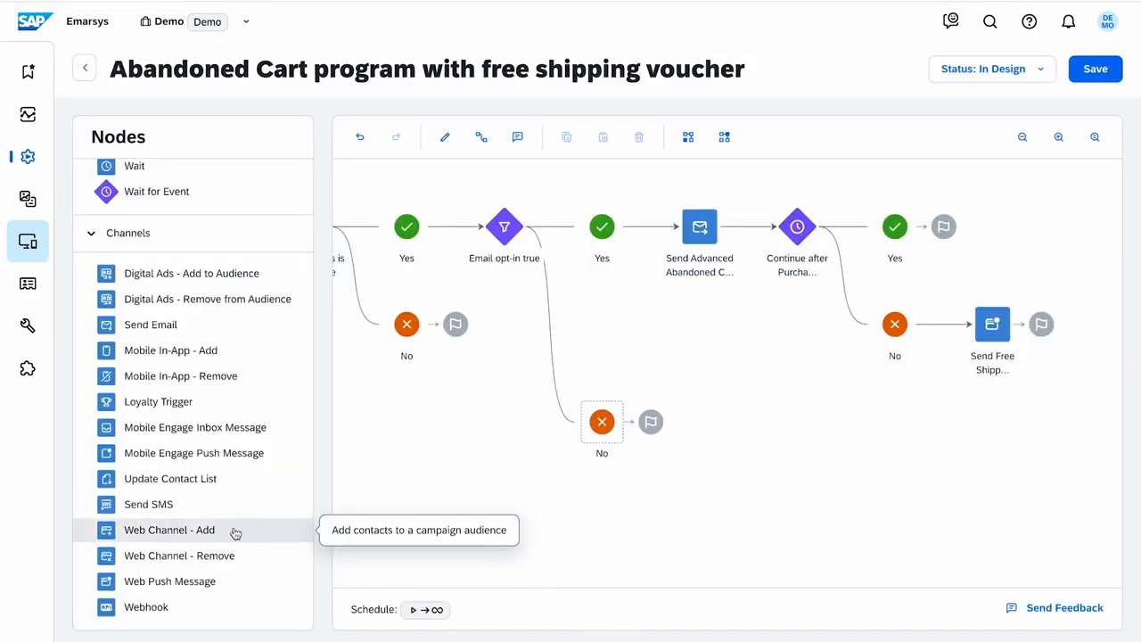
{"action": "left_click_drag", "start_coordinate": [235, 532], "coordinate": [700, 425]}
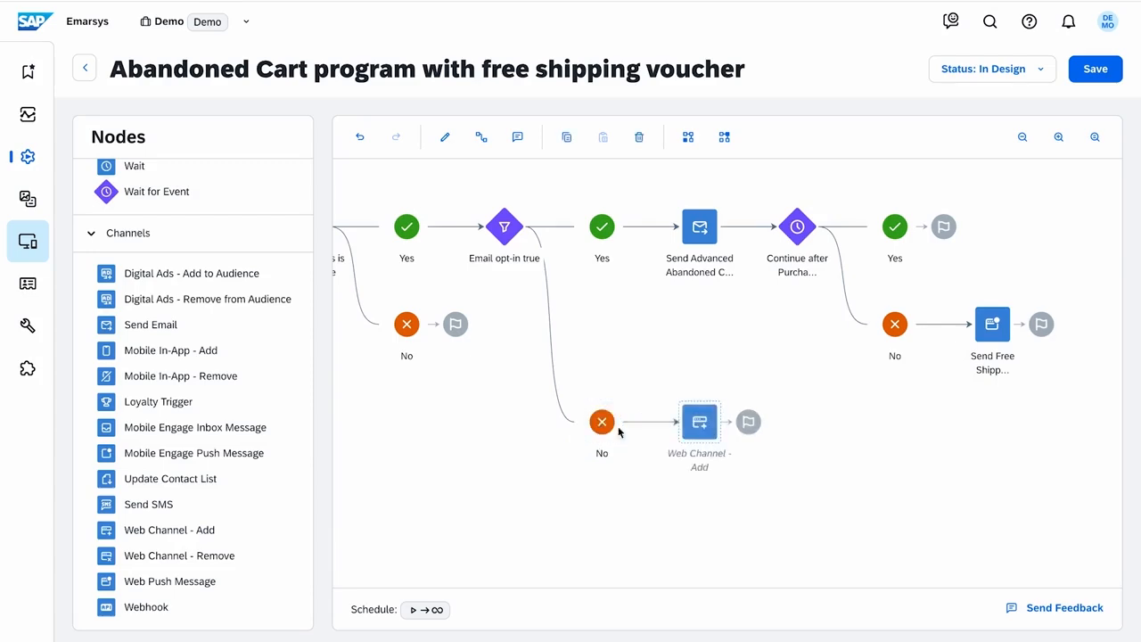
{"action": "left_click", "coordinate": [687, 333]}
{"action": "left_click", "coordinate": [683, 378]}
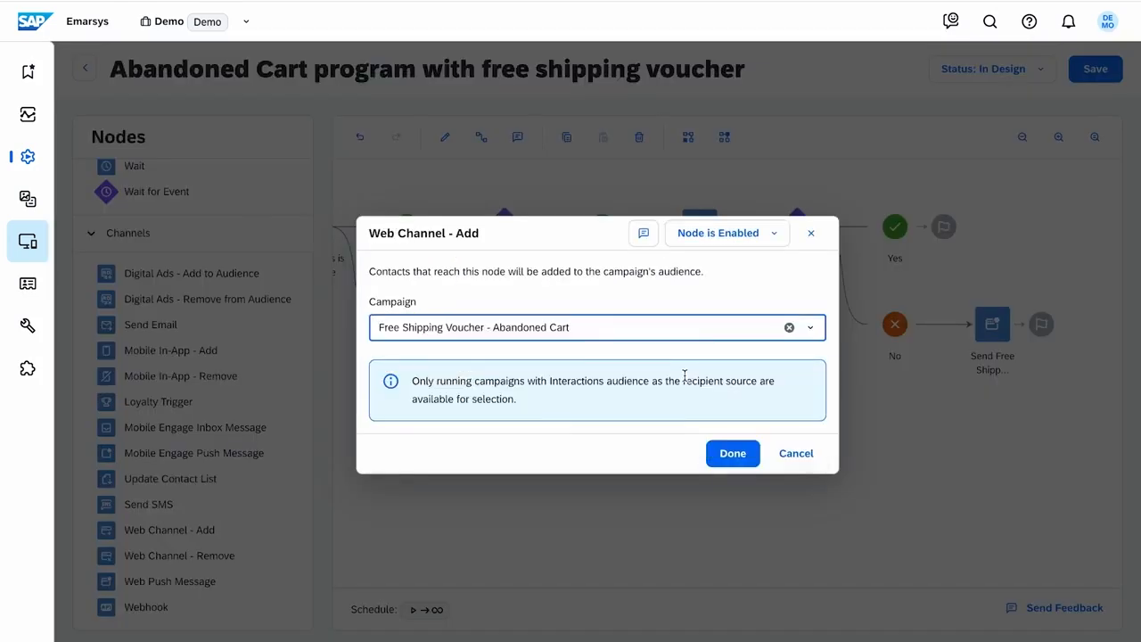
{"action": "left_click", "coordinate": [734, 451]}
Add a Wait for Event node after the Web Channel - Add node, waiting for Web Extend Purchased with a 3-day timeout
{"action": "left_click_drag", "start_coordinate": [225, 203], "coordinate": [705, 425]}
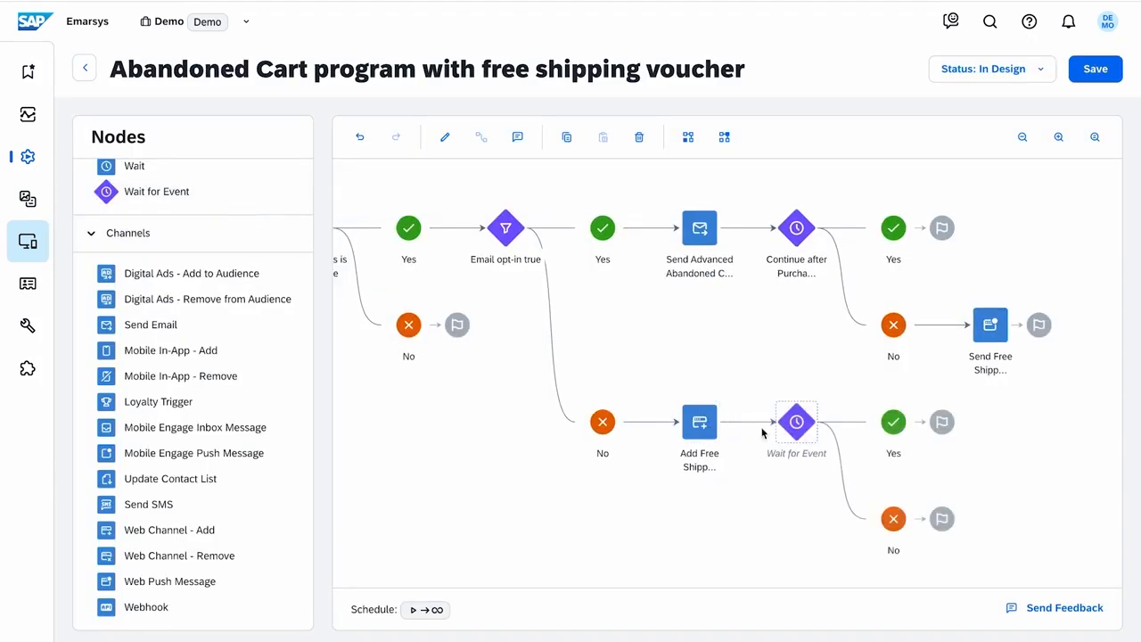
{"action": "left_click", "coordinate": [503, 355]}
{"action": "left_click", "coordinate": [496, 384]}
{"action": "left_click", "coordinate": [665, 352]}
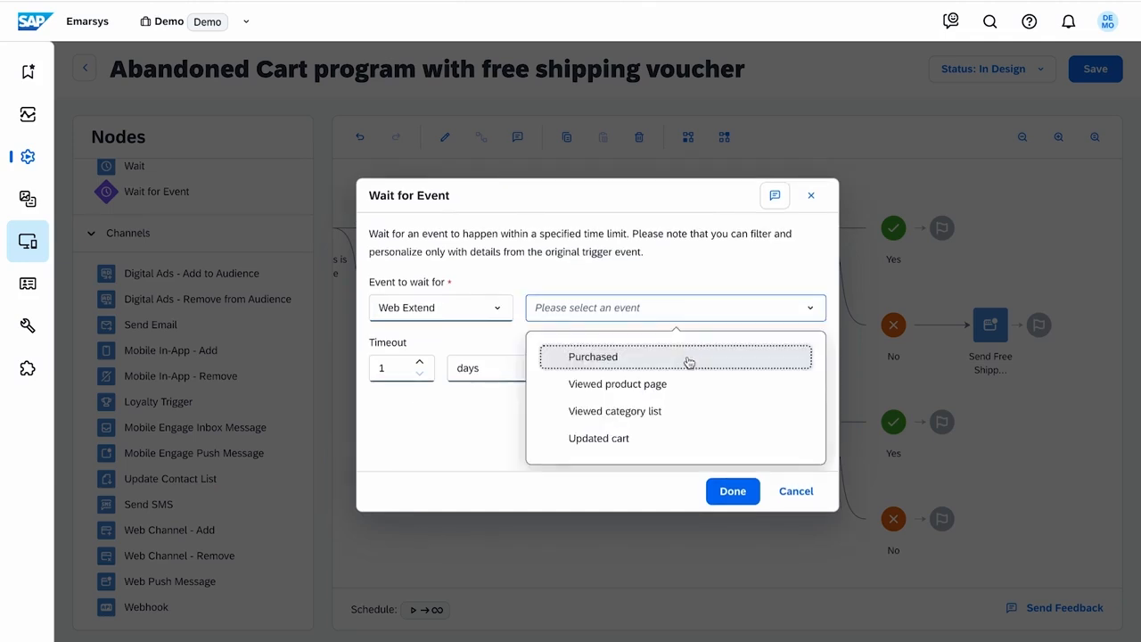
{"action": "left_click", "coordinate": [688, 360]}
{"action": "left_click", "coordinate": [419, 354]}
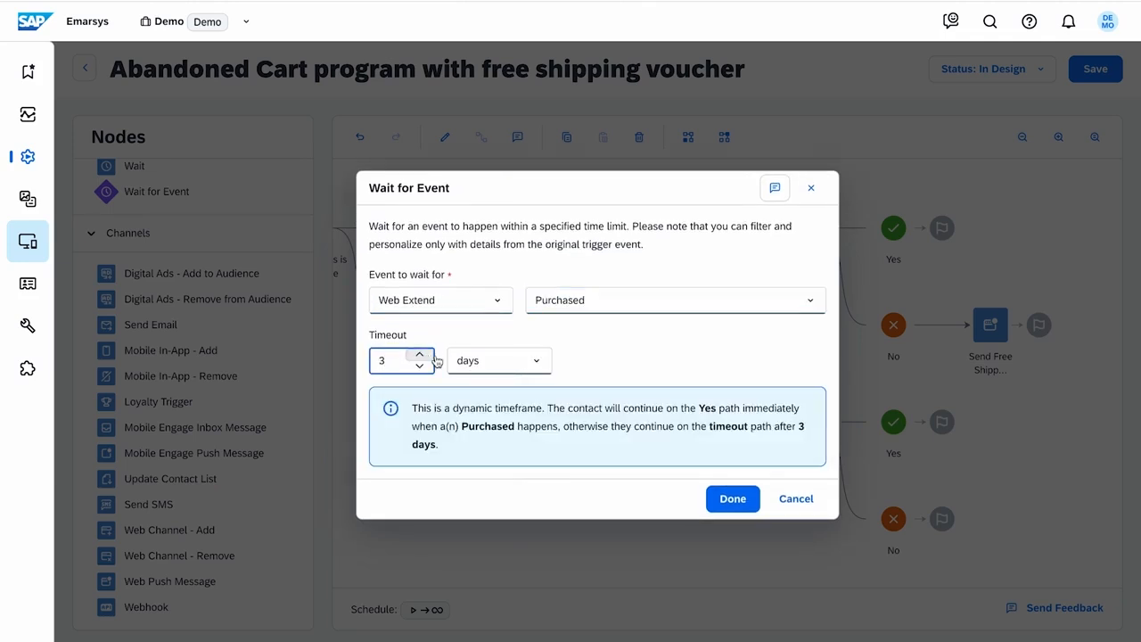
{"action": "left_click", "coordinate": [732, 499]}
Add a Web Channel - Remove node on the second purchase wait's Yes path for the campaign Free Shipping Voucher - Abandoned Cart
{"action": "left_click_drag", "start_coordinate": [265, 558], "coordinate": [893, 428]}
{"action": "left_click", "coordinate": [810, 327]}
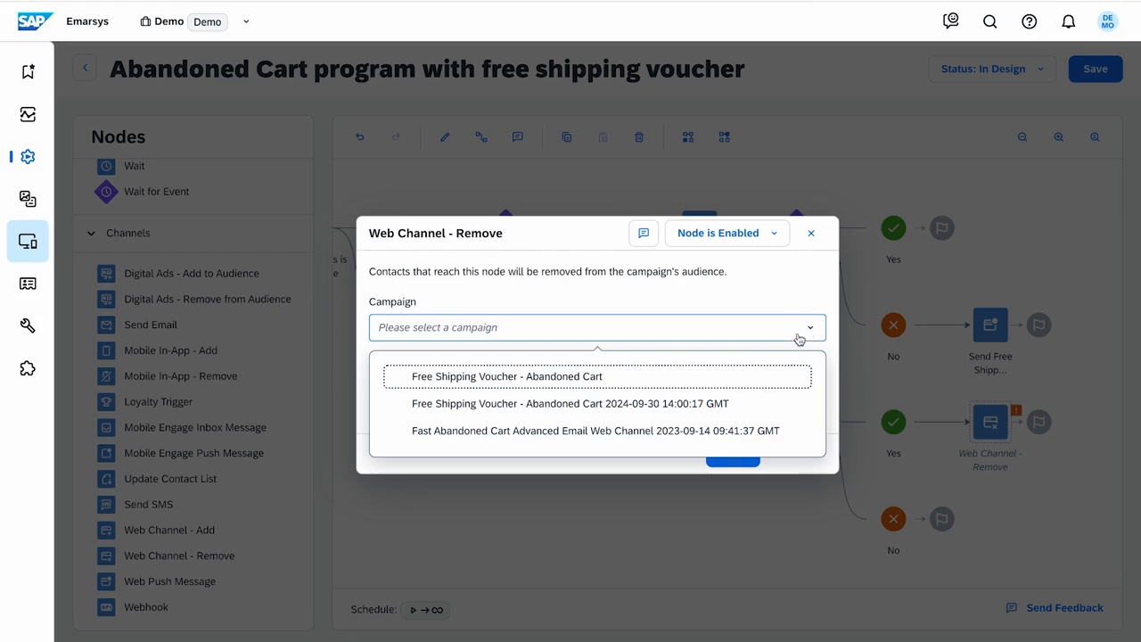
{"action": "left_click", "coordinate": [769, 377]}
{"action": "left_click", "coordinate": [731, 451]}
Add a Web Channel - Remove node for the Free Shipping Voucher - Abandoned Cart campaign on the second purchase wait's No path
{"action": "left_click_drag", "start_coordinate": [268, 556], "coordinate": [935, 526]}
{"action": "left_click", "coordinate": [809, 327]}
{"action": "left_click", "coordinate": [768, 376]}
{"action": "left_click", "coordinate": [731, 451]}
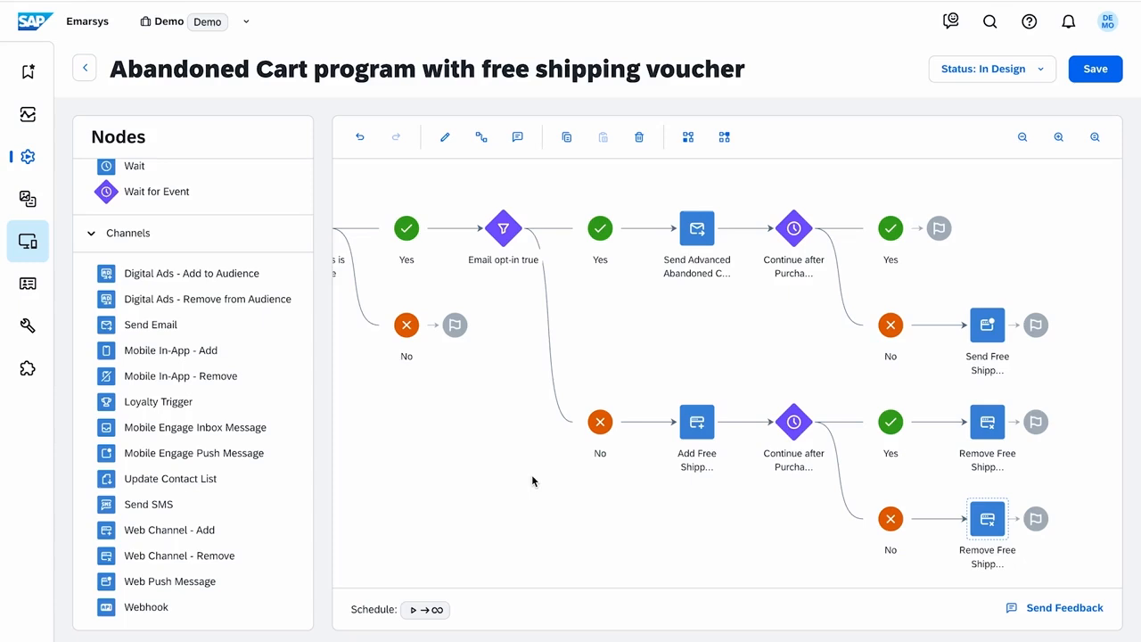
Disconnect the Wait 20 minutes node from the Event did not happen node and reconnect them
{"action": "left_click_drag", "start_coordinate": [258, 409], "coordinate": [257, 408]}
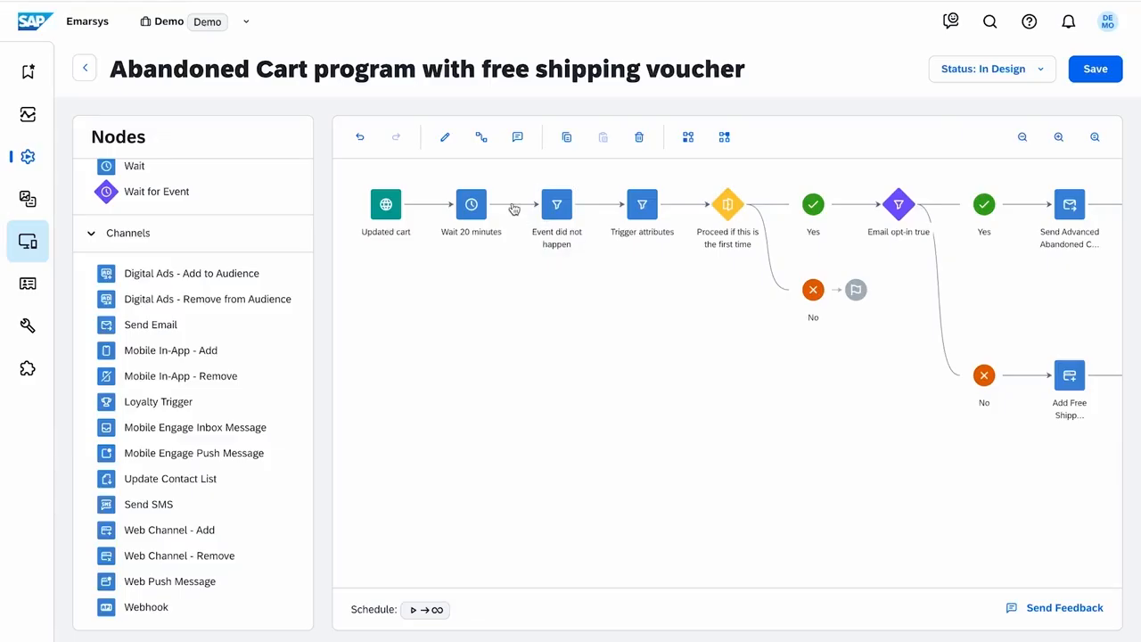
{"action": "left_click", "coordinate": [514, 208]}
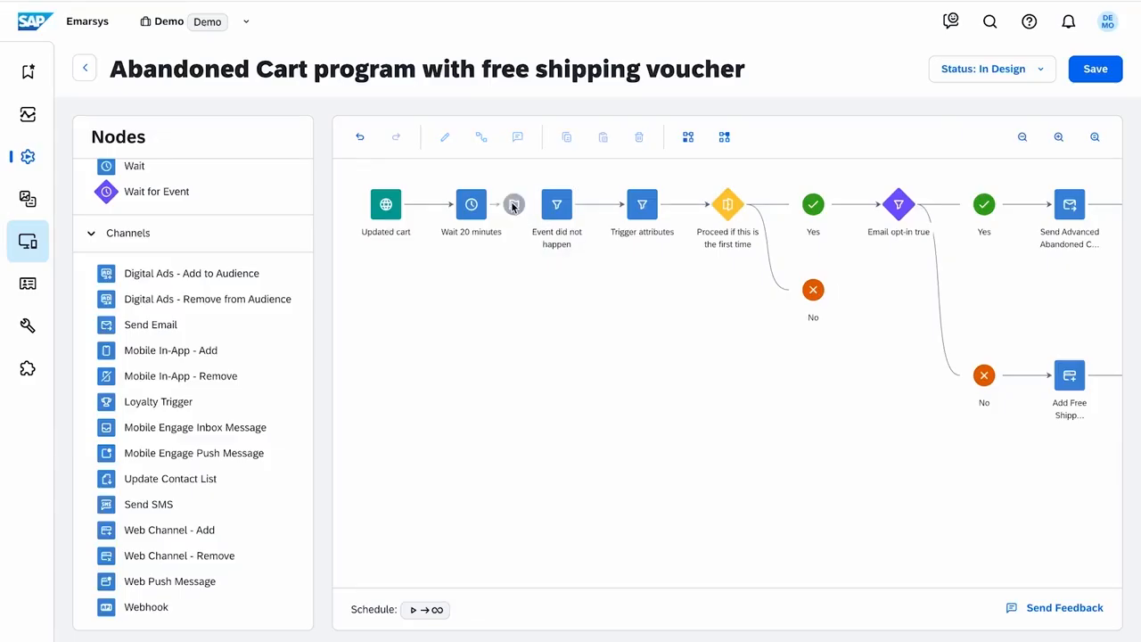
{"action": "left_click_drag", "start_coordinate": [472, 209], "coordinate": [560, 208]}
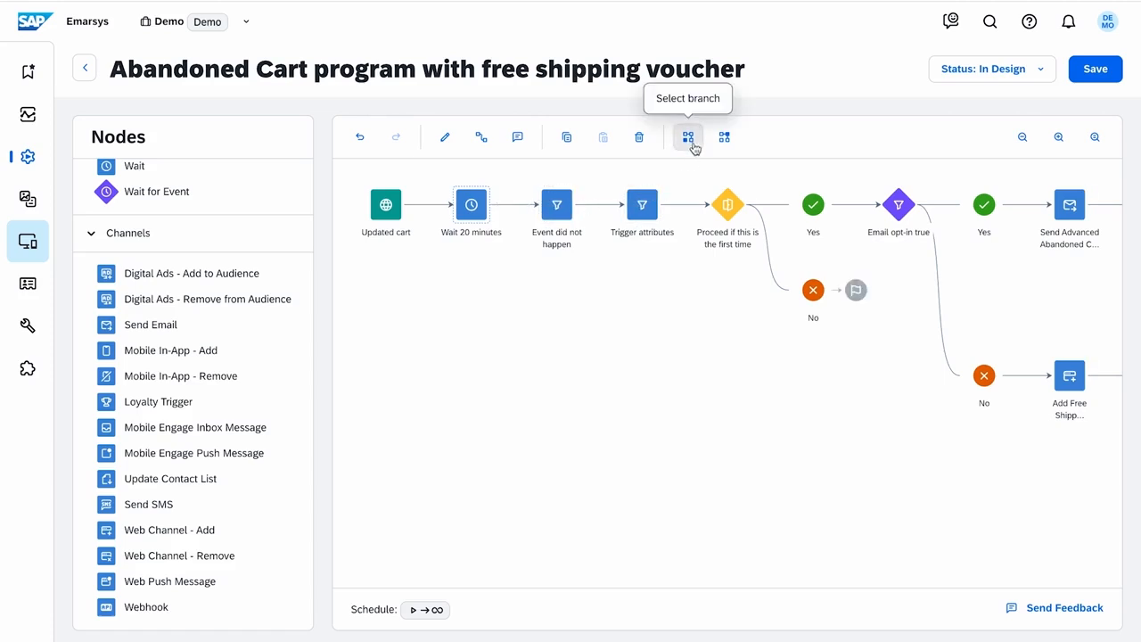
Select the Wait 20 minutes, Event did not happen and Trigger attributes nodes together and try moving them as a group
{"action": "left_click", "coordinate": [727, 148]}
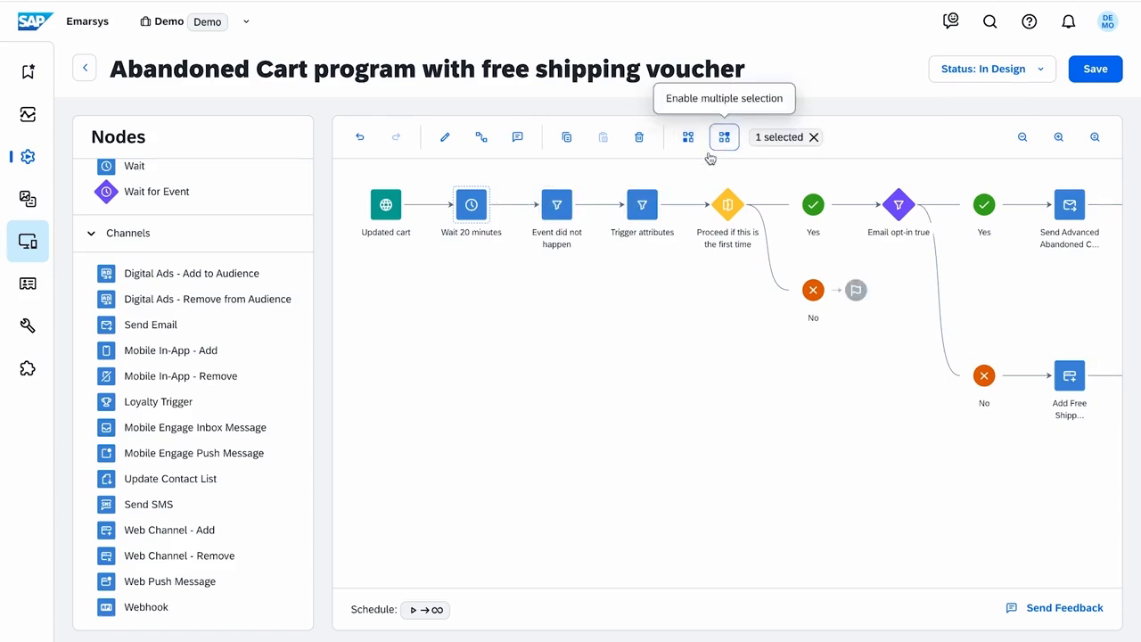
{"action": "left_click", "coordinate": [556, 205]}
{"action": "left_click", "coordinate": [640, 213]}
{"action": "mouse_move", "coordinate": [560, 214]}
{"action": "left_mouse_down"}
{"action": "mouse_move", "coordinate": [552, 363]}
{"action": "mouse_move", "coordinate": [555, 217]}
{"action": "left_mouse_up"}
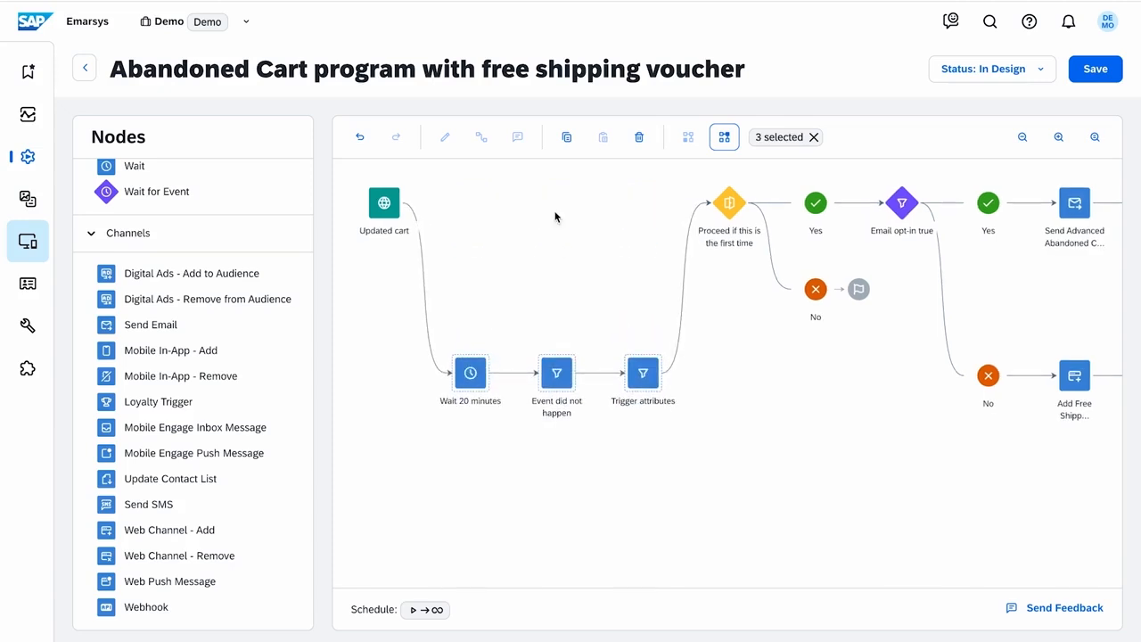
Try copying the three selected nodes onto the participation check's lowered No path, and delete the pasted branch
{"action": "left_click", "coordinate": [568, 140]}
{"action": "left_click_drag", "start_coordinate": [821, 304], "coordinate": [821, 463]}
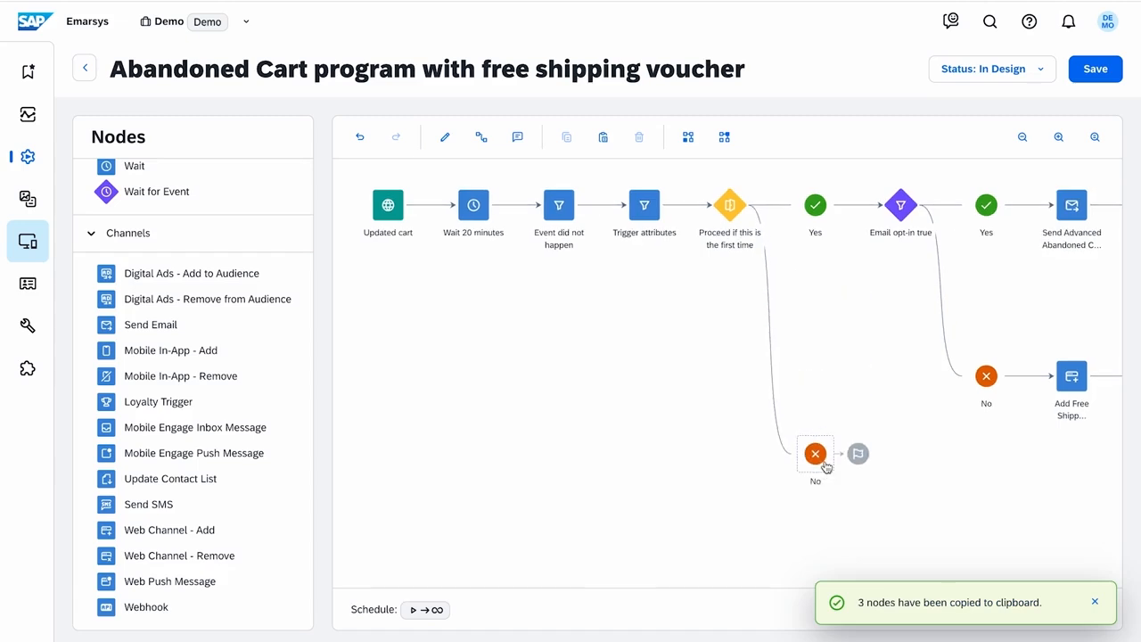
{"action": "left_click", "coordinate": [606, 152]}
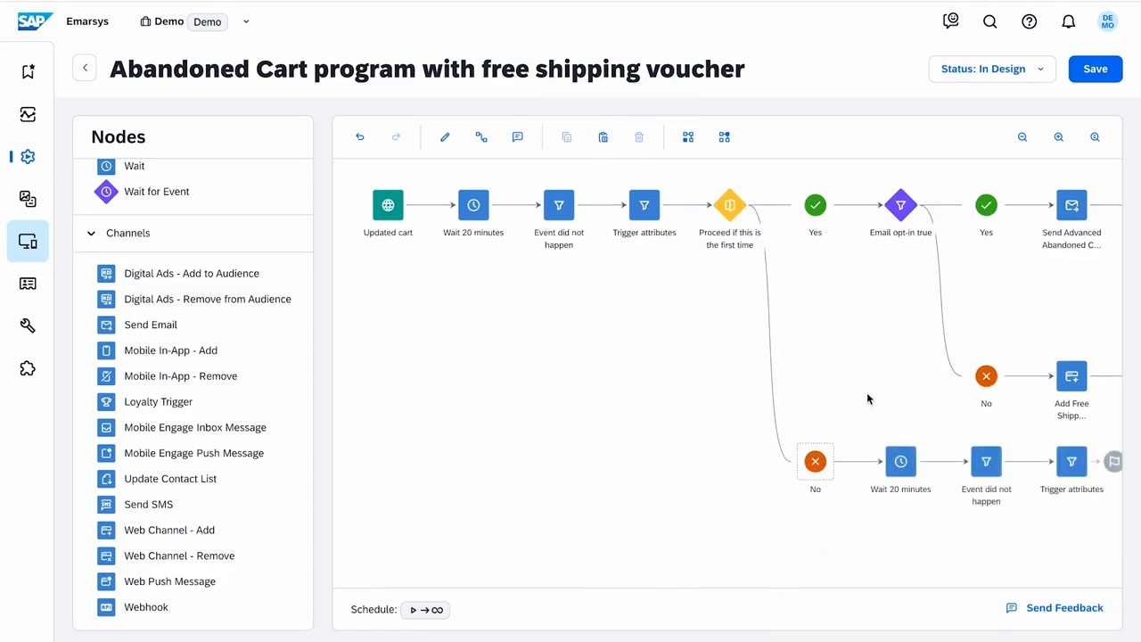
{"action": "left_click", "coordinate": [687, 142]}
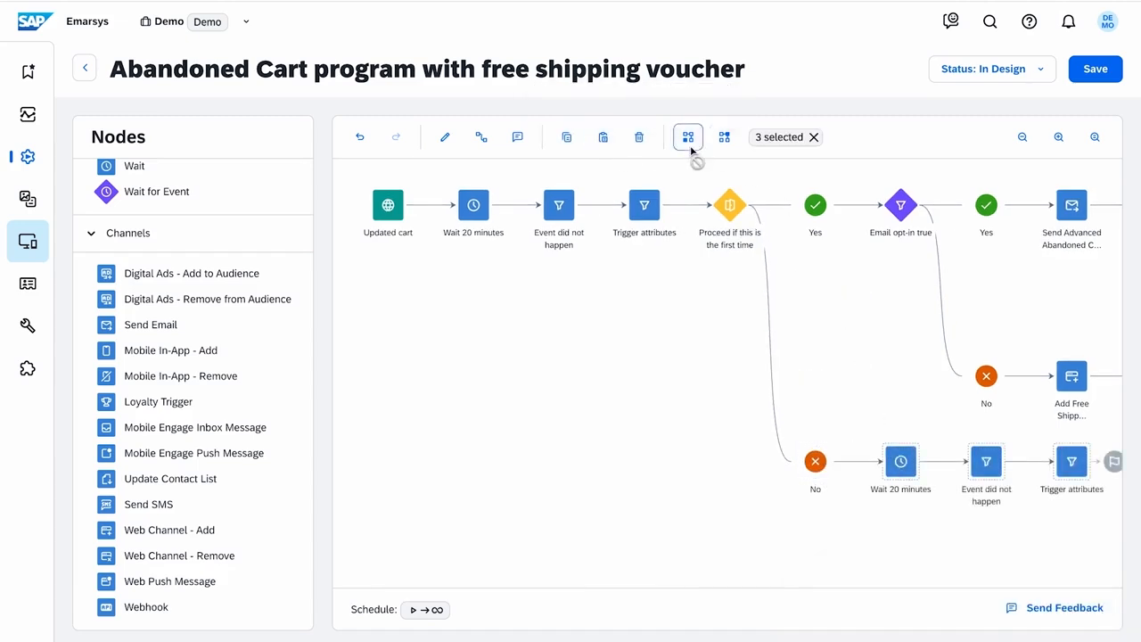
{"action": "left_click", "coordinate": [640, 139]}
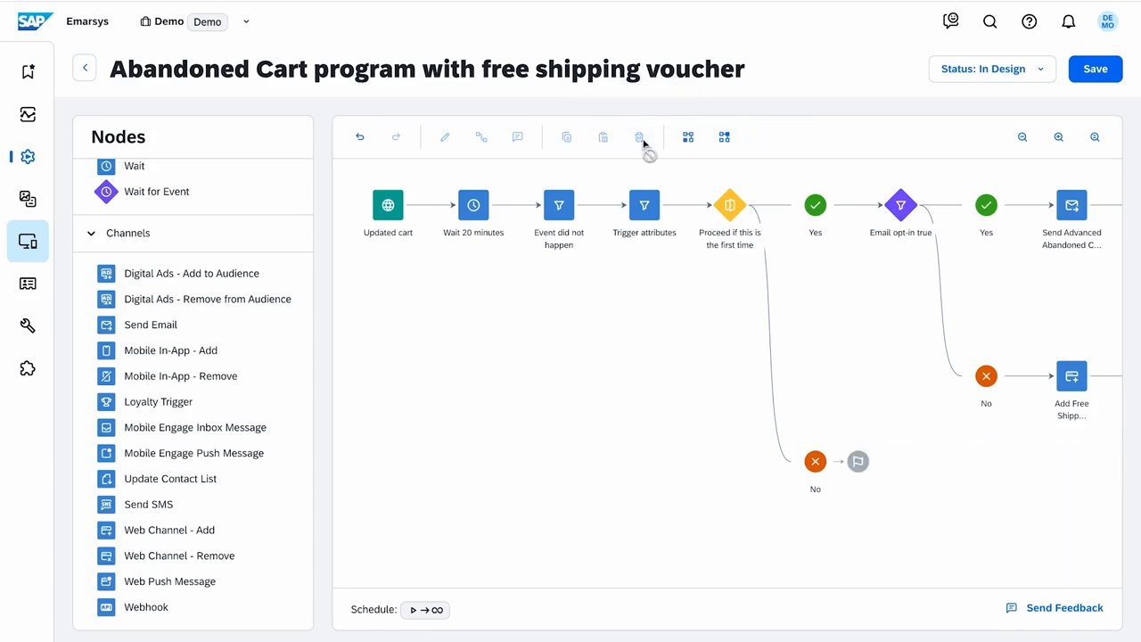
Undo the deletion of the pasted three-node branch on the participation check's No path, and delete it again
{"action": "left_click", "coordinate": [362, 146]}
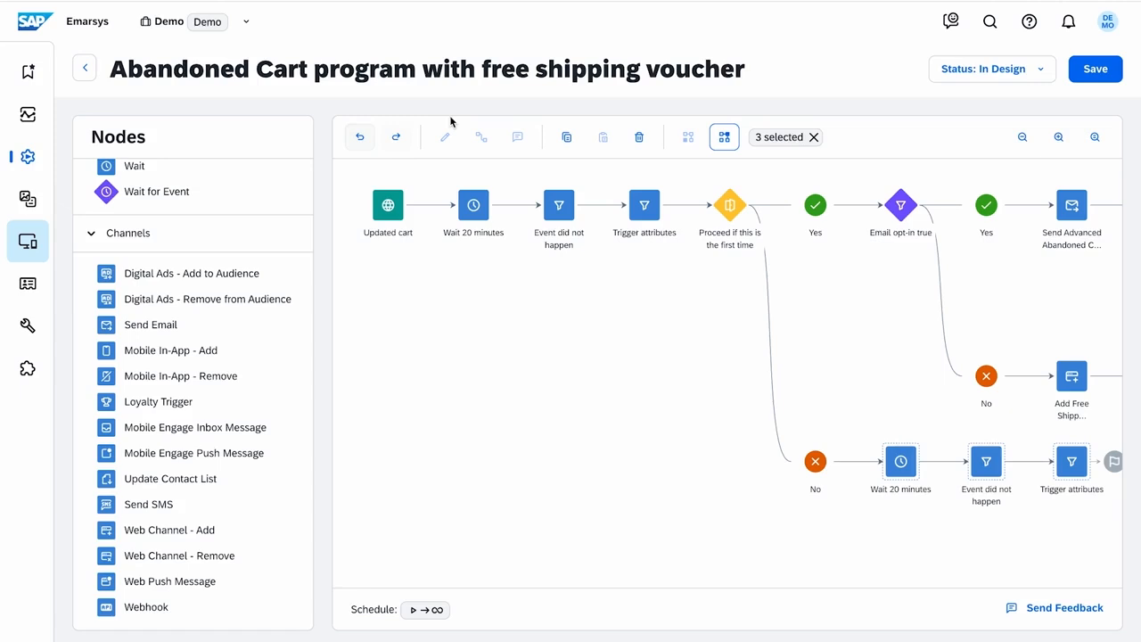
{"action": "key", "text": "Delete"}
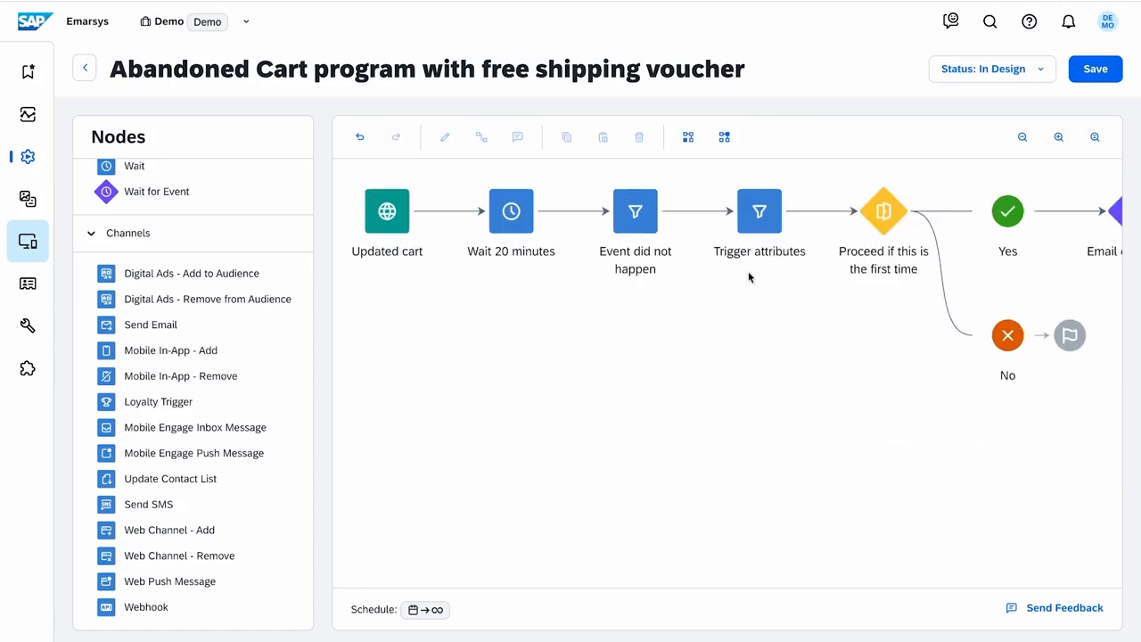
Rename the Trigger attributes node as Branded Product
{"action": "double_click", "coordinate": [765, 256]}
{"action": "type", "text": "Branded Product"}
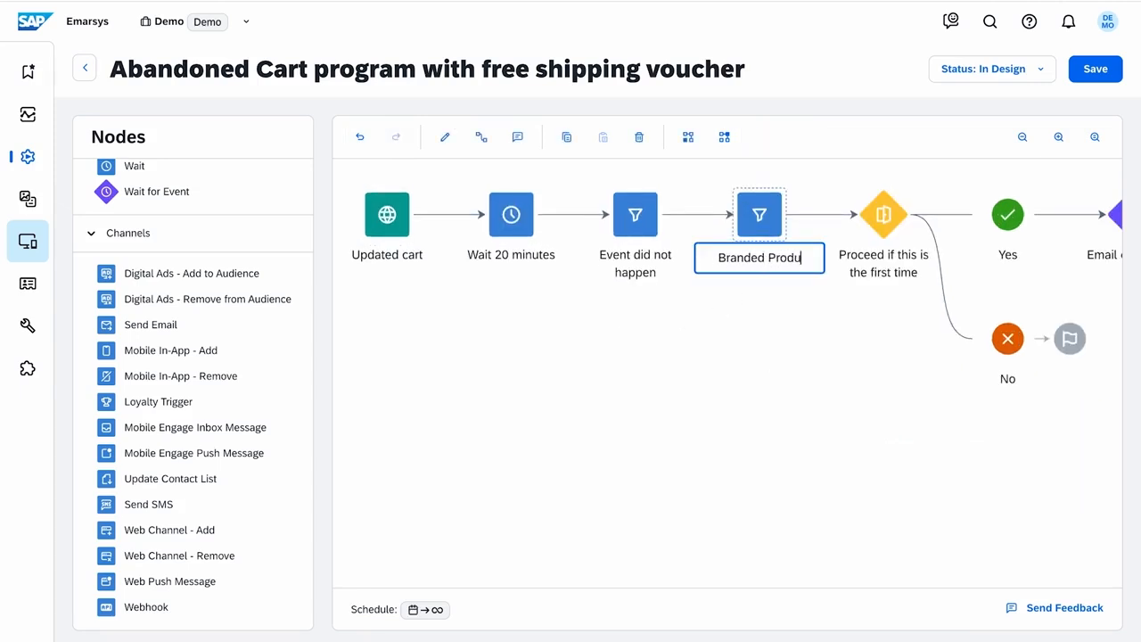
{"action": "key", "text": "Return"}
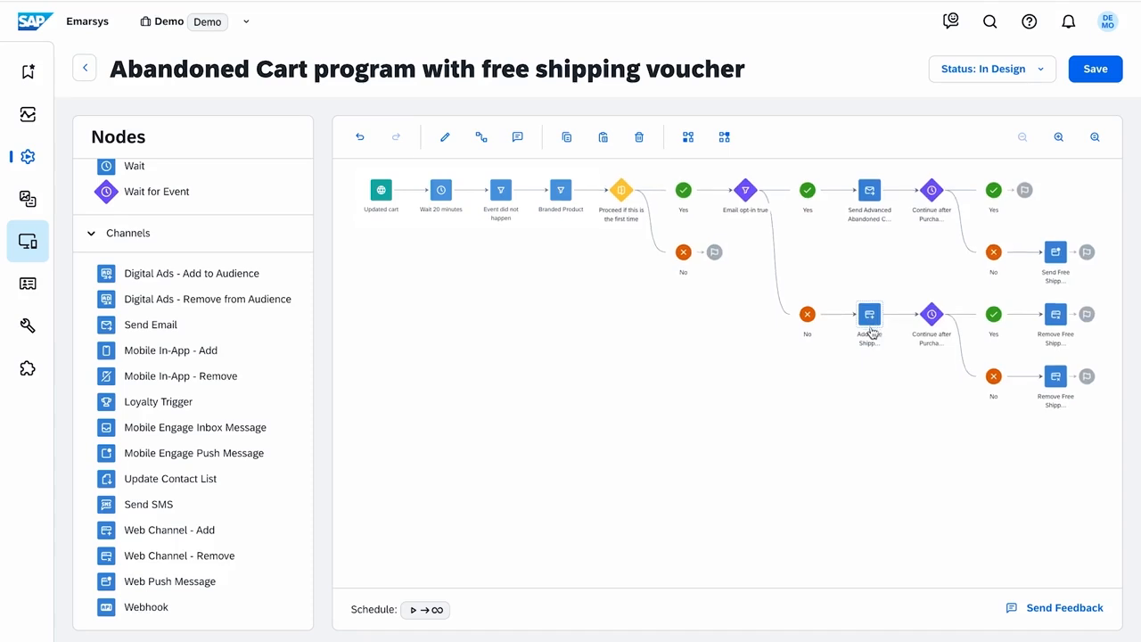
Comment on the Web Channel - Add node, mentioning the colleague by name, with "Please approve the campaign until tomorrow EOB"
{"action": "left_click", "coordinate": [515, 148]}
{"action": "type", "text": "@Ric"}
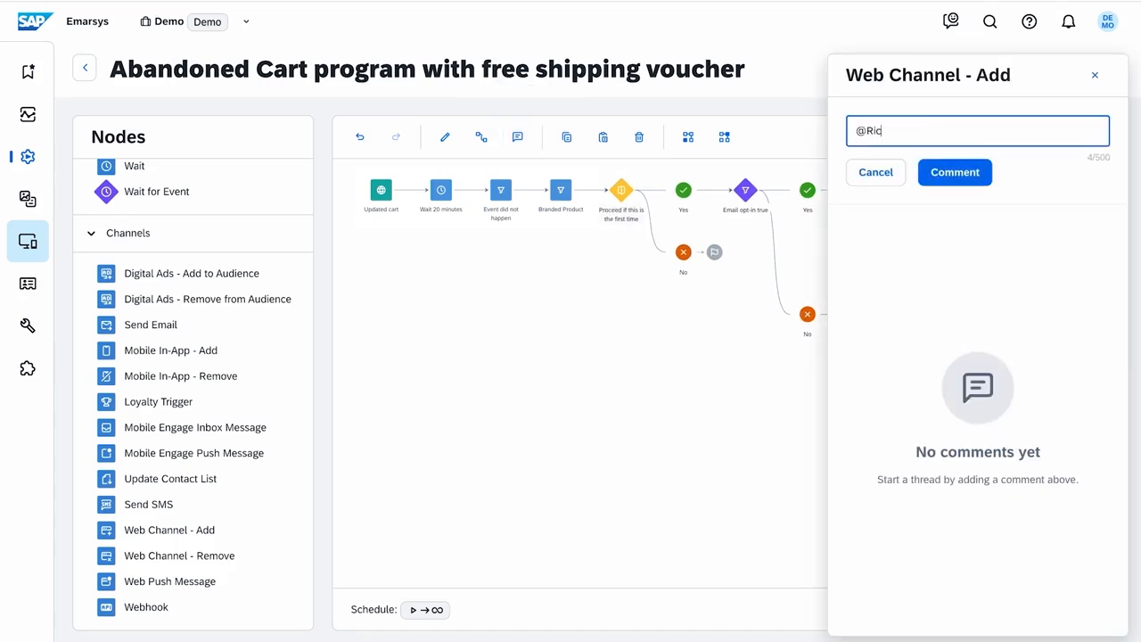
{"action": "type", "text": "hard Please approve the campaign until tomorrow EOB"}
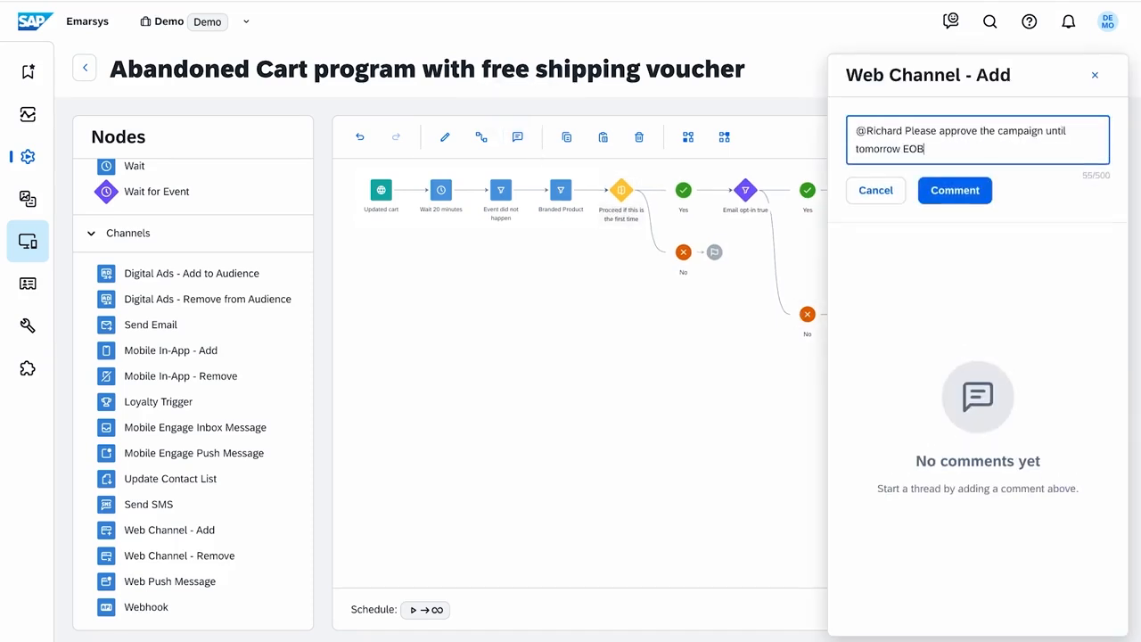
{"action": "left_click", "coordinate": [980, 189]}
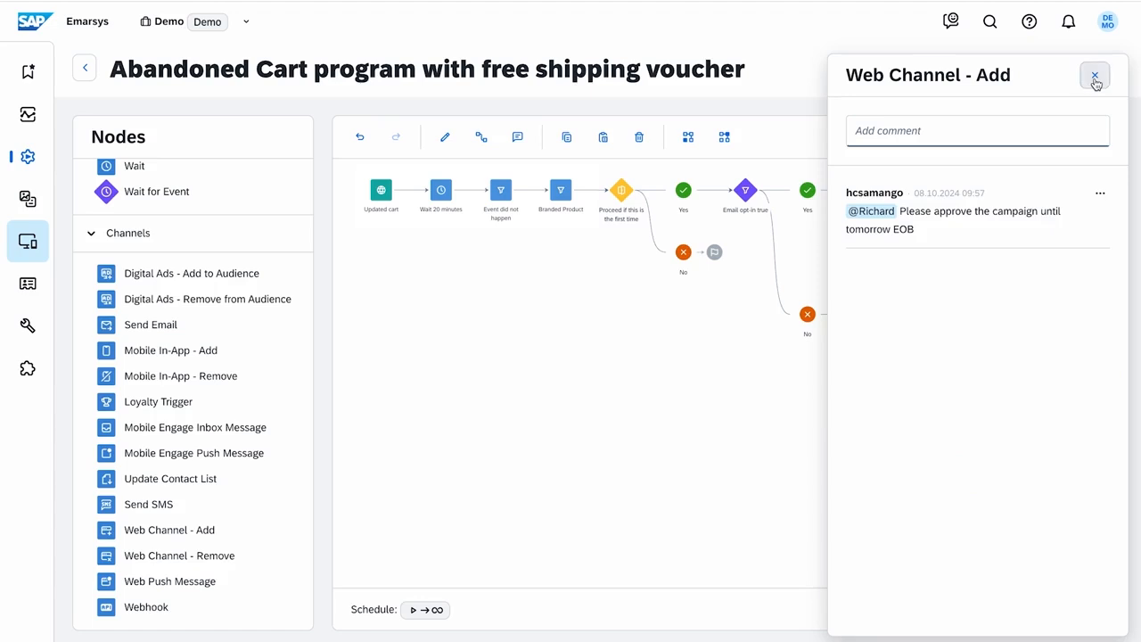
{"action": "left_click", "coordinate": [1096, 77]}
Open the notifications and go to their settings
{"action": "left_click", "coordinate": [1069, 25]}
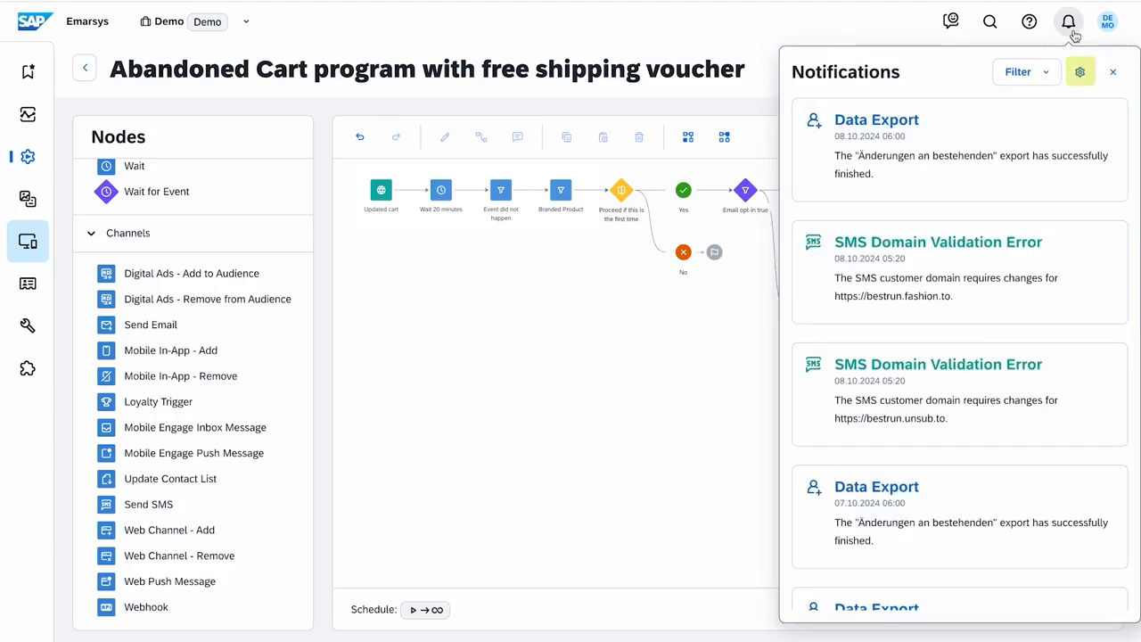
{"action": "left_click", "coordinate": [1075, 71]}
{"action": "left_click", "coordinate": [256, 545]}
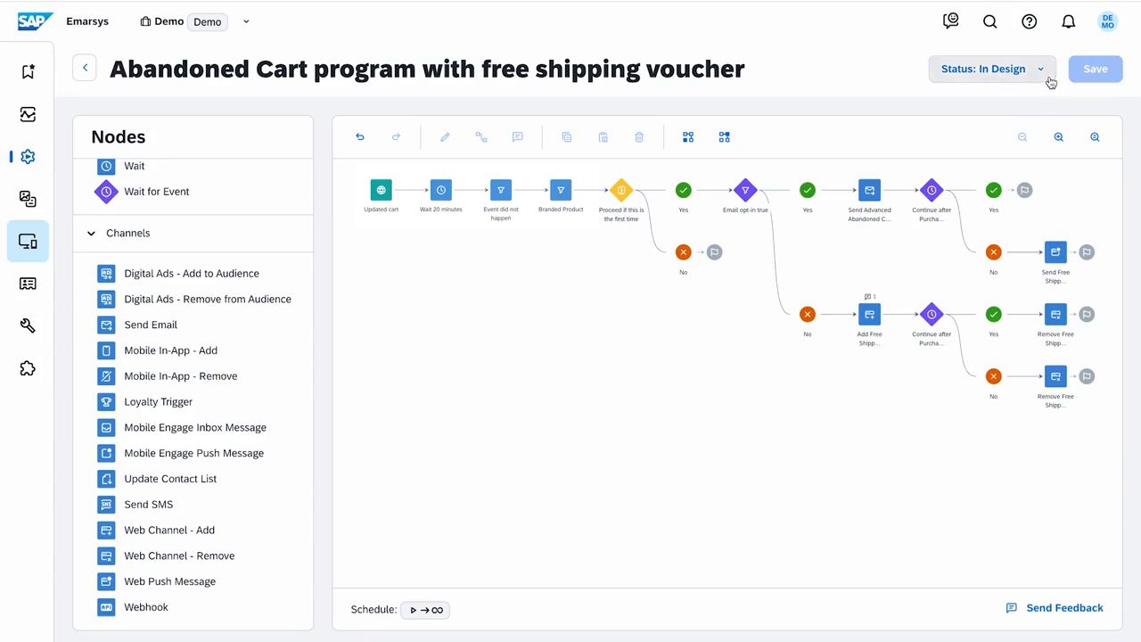
Open the program's test configuration and let only test contacts, sent manually, enter the program
{"action": "left_click", "coordinate": [1042, 75]}
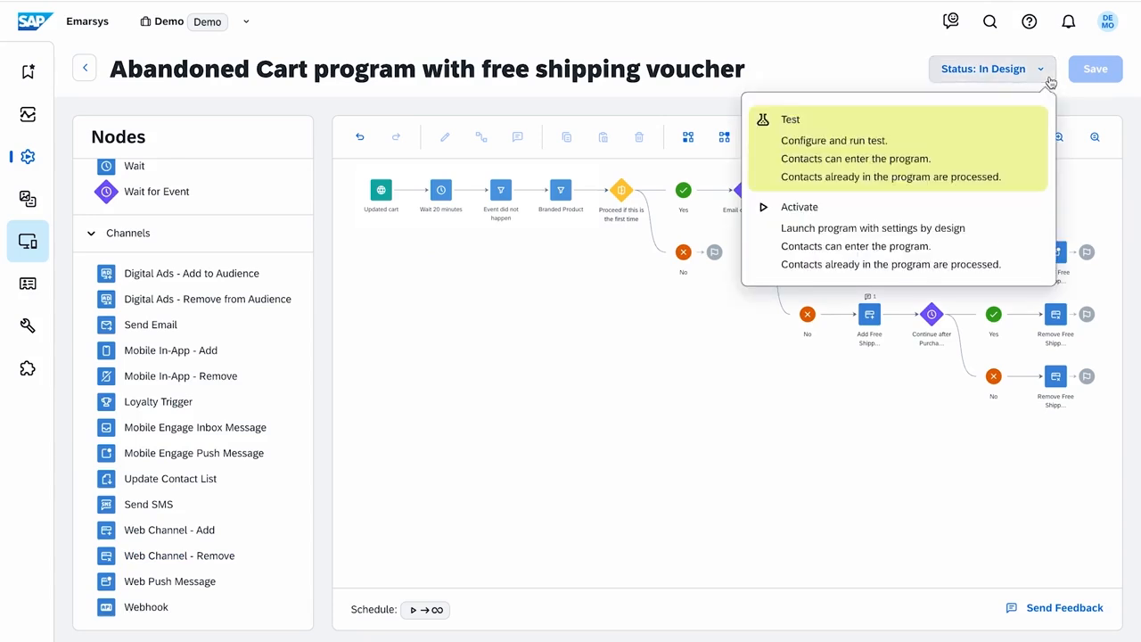
{"action": "left_click", "coordinate": [997, 149]}
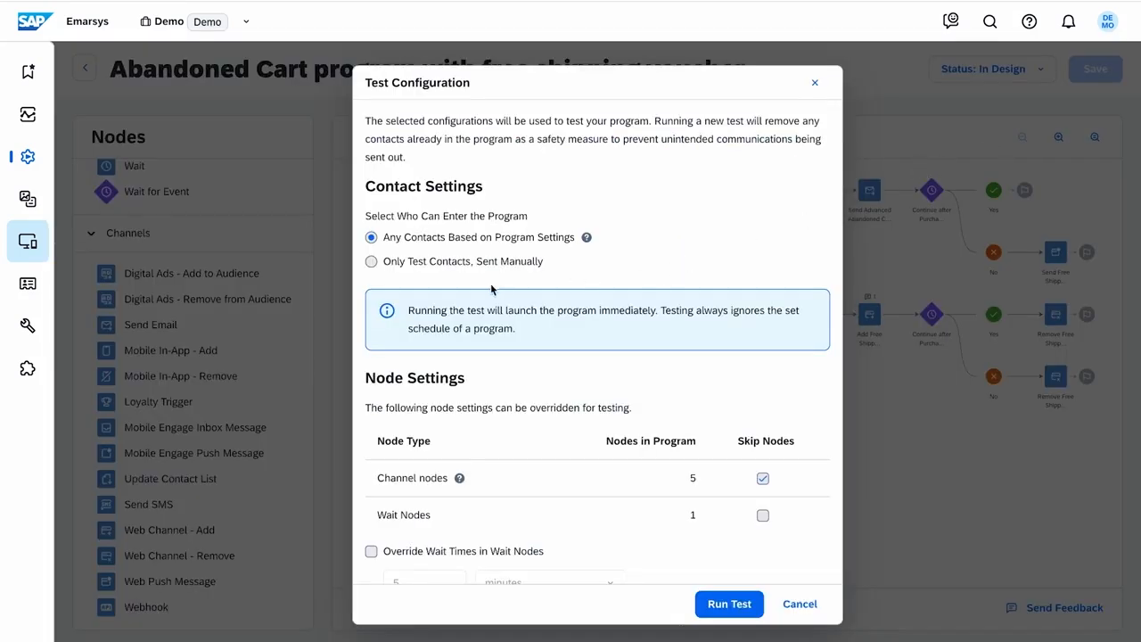
{"action": "left_click", "coordinate": [370, 261]}
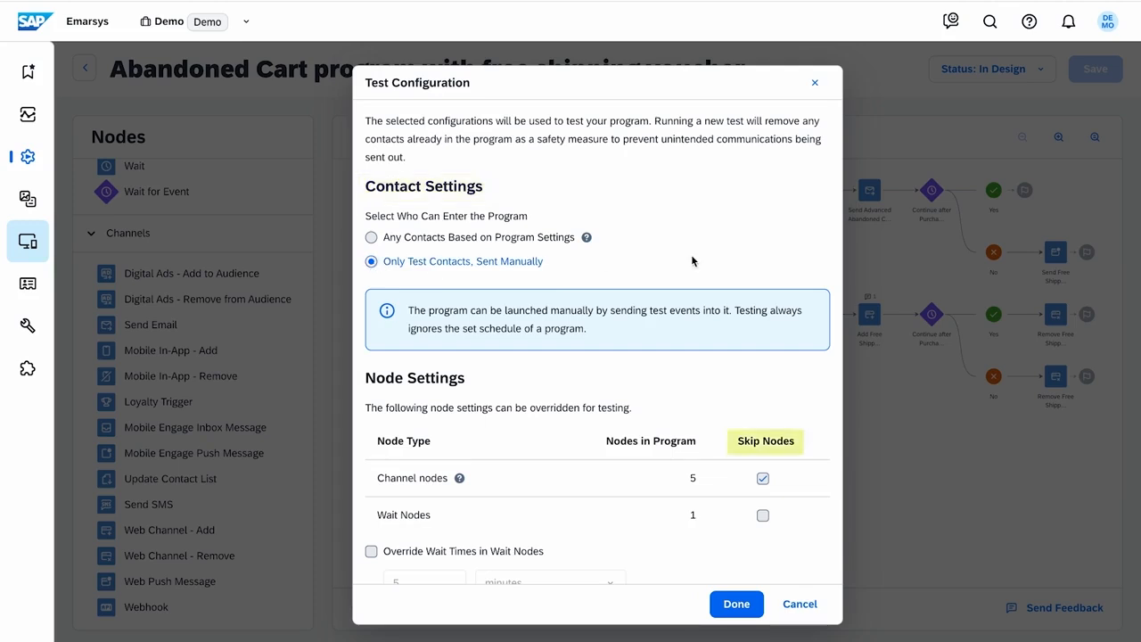
Override wait times with 5 minutes, ignore Wait for event settings in favour of the "Yes" path, and apply the test configuration
{"action": "scroll", "coordinate": [692, 260], "scroll_direction": "down", "scroll_amount": 5}
{"action": "left_click", "coordinate": [371, 339]}
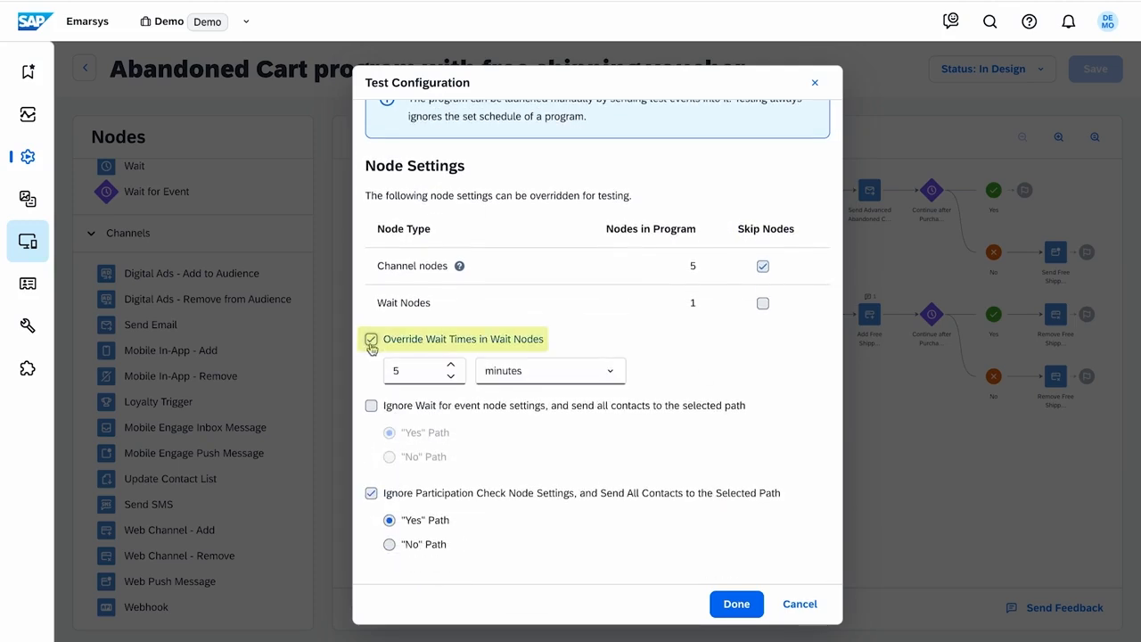
{"action": "left_click", "coordinate": [371, 407]}
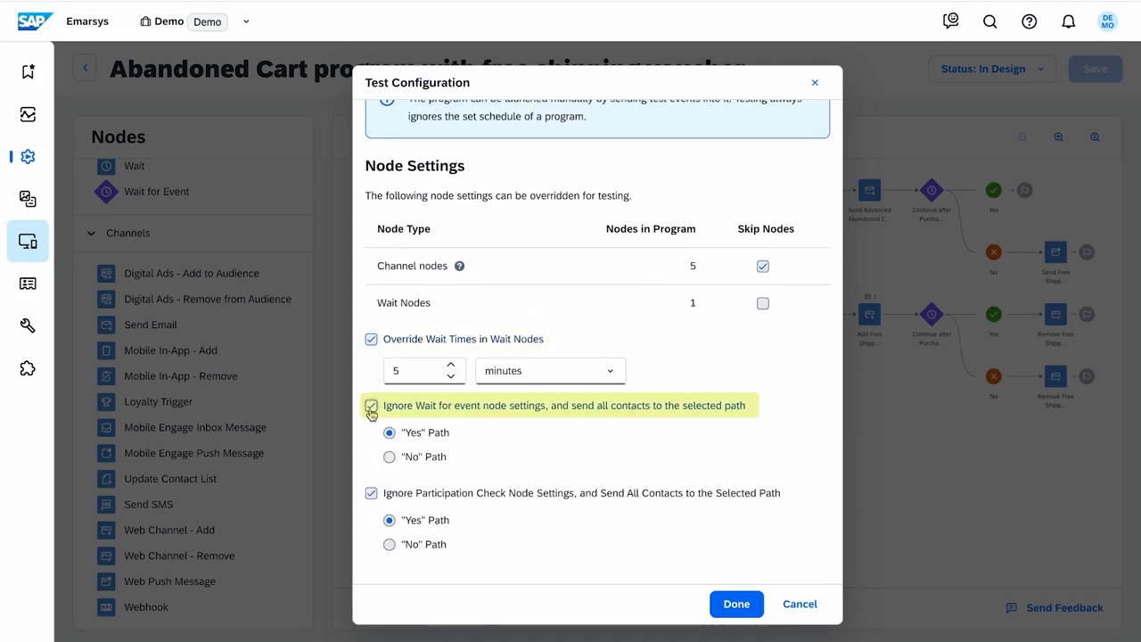
{"action": "left_click", "coordinate": [736, 604]}
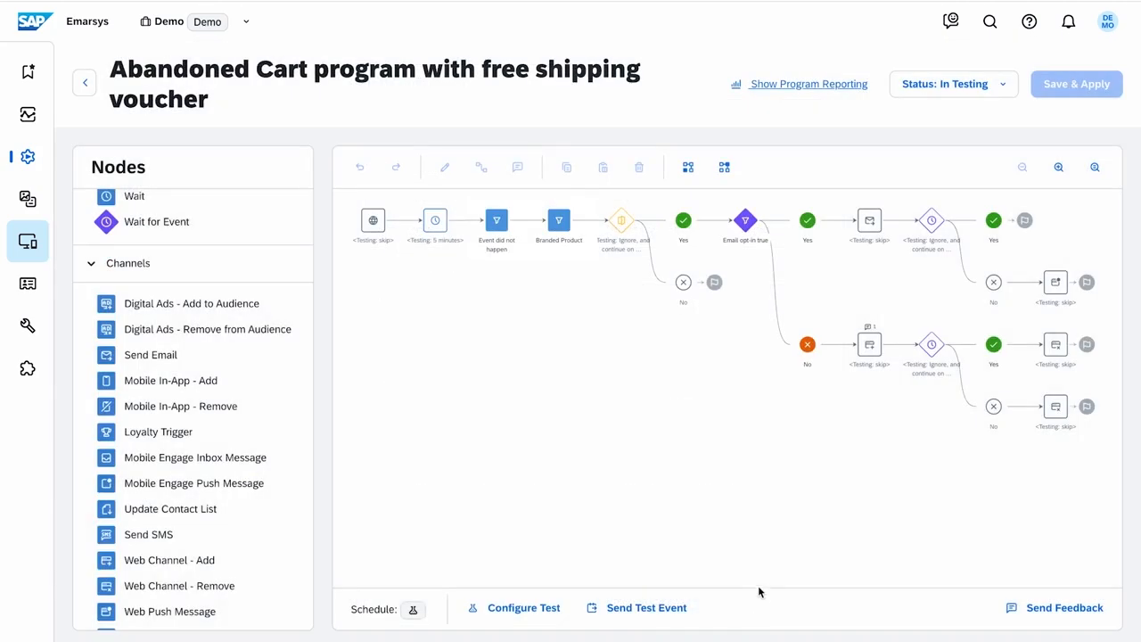
Freeze testing of the Abandoned Cart program
{"action": "left_click", "coordinate": [1000, 93]}
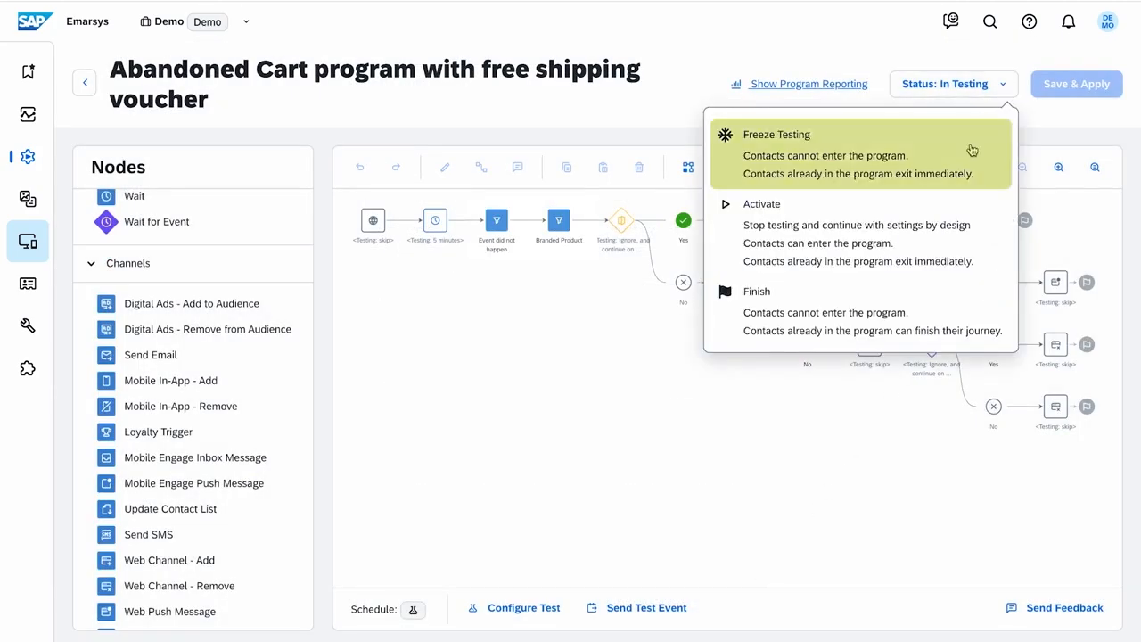
{"action": "left_click", "coordinate": [970, 144]}
{"action": "left_click", "coordinate": [749, 401]}
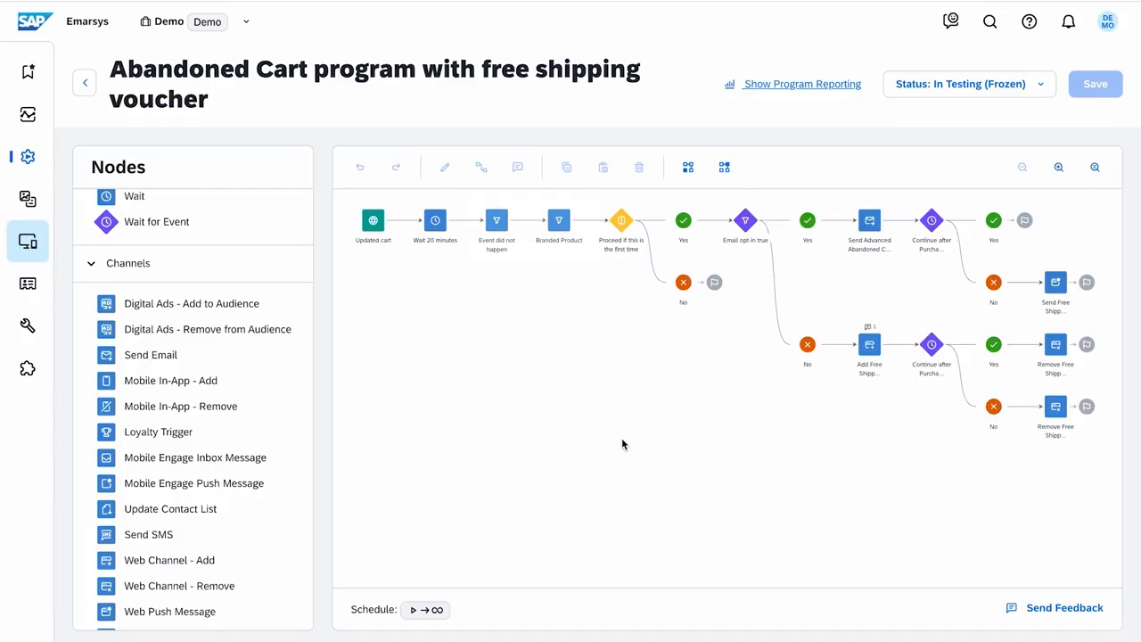
Schedule the program as Ongoing (running indefinitely), starting at 09.10.2024 00:00
{"action": "left_click", "coordinate": [382, 621]}
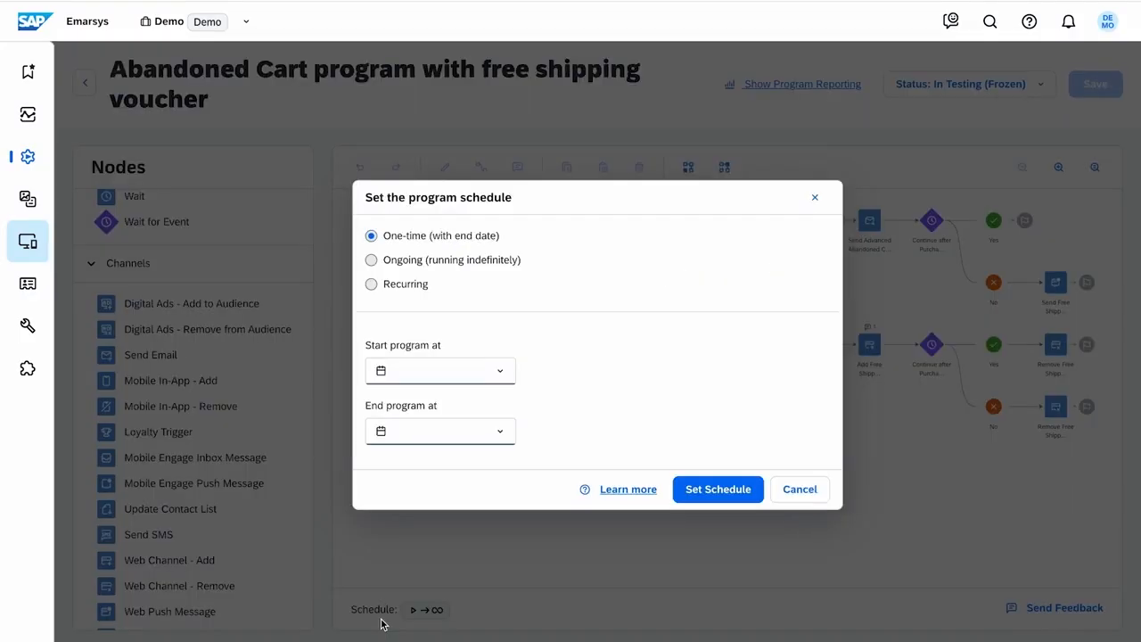
{"action": "left_click", "coordinate": [371, 260]}
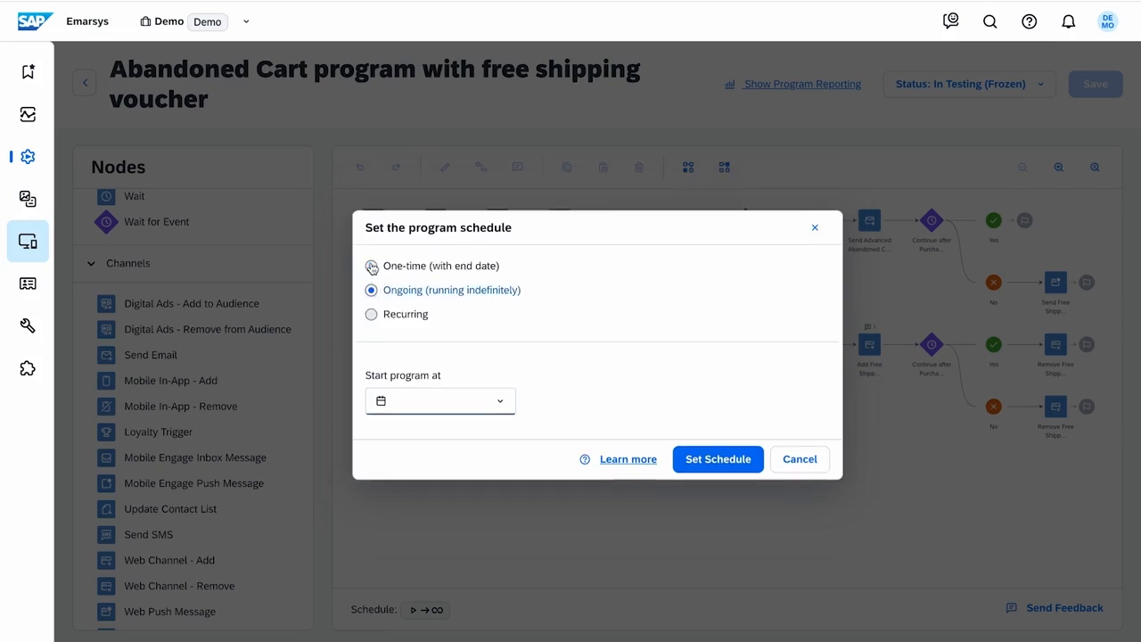
{"action": "left_click", "coordinate": [495, 403]}
{"action": "left_click", "coordinate": [632, 414]}
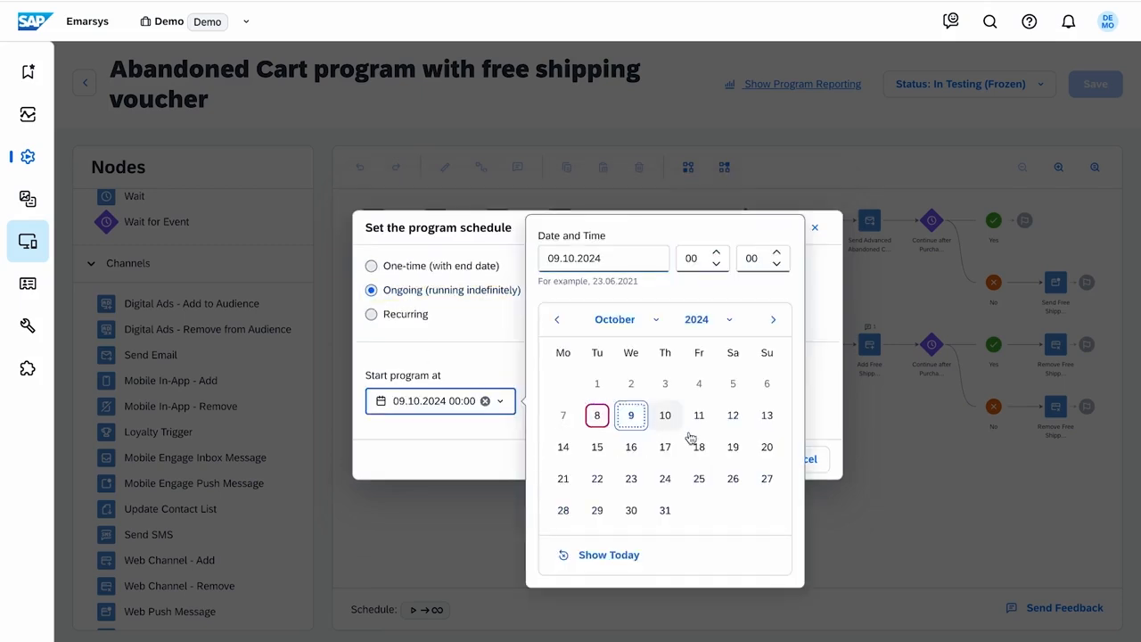
{"action": "left_click", "coordinate": [758, 466]}
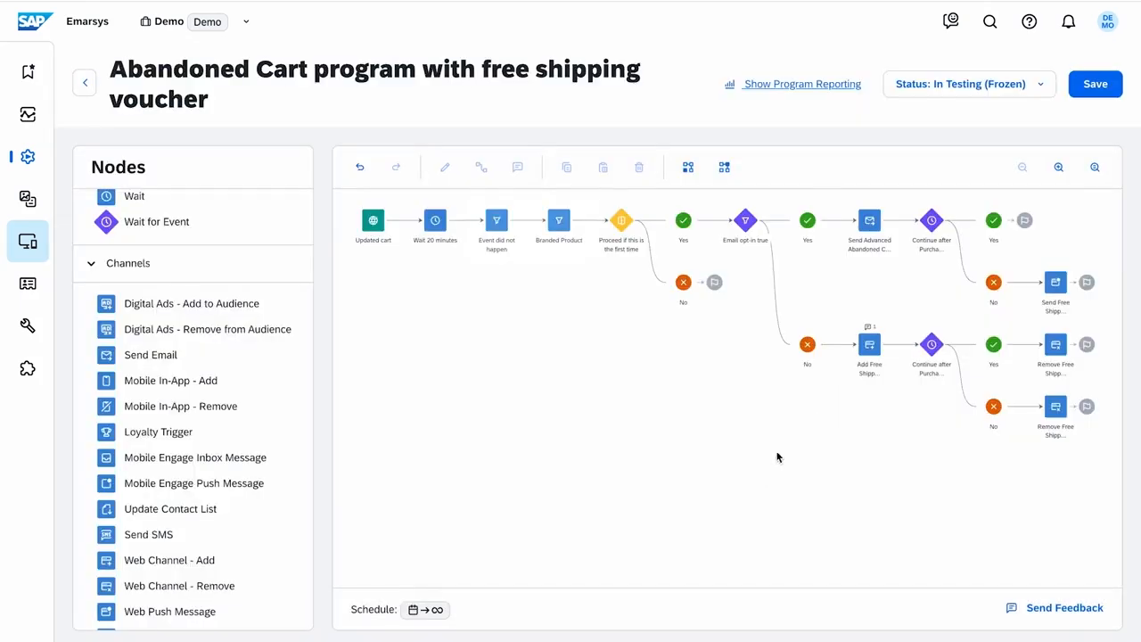
Activate the scheduled Abandoned Cart program
{"action": "left_click", "coordinate": [1036, 91]}
{"action": "left_click", "coordinate": [976, 226]}
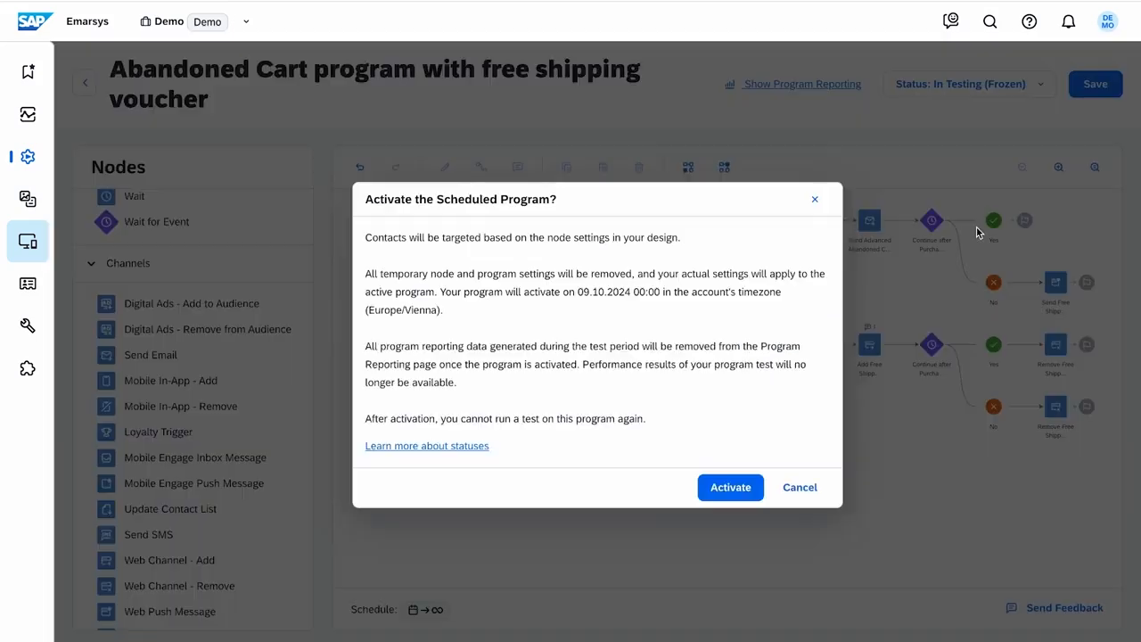
{"action": "left_click", "coordinate": [757, 492]}
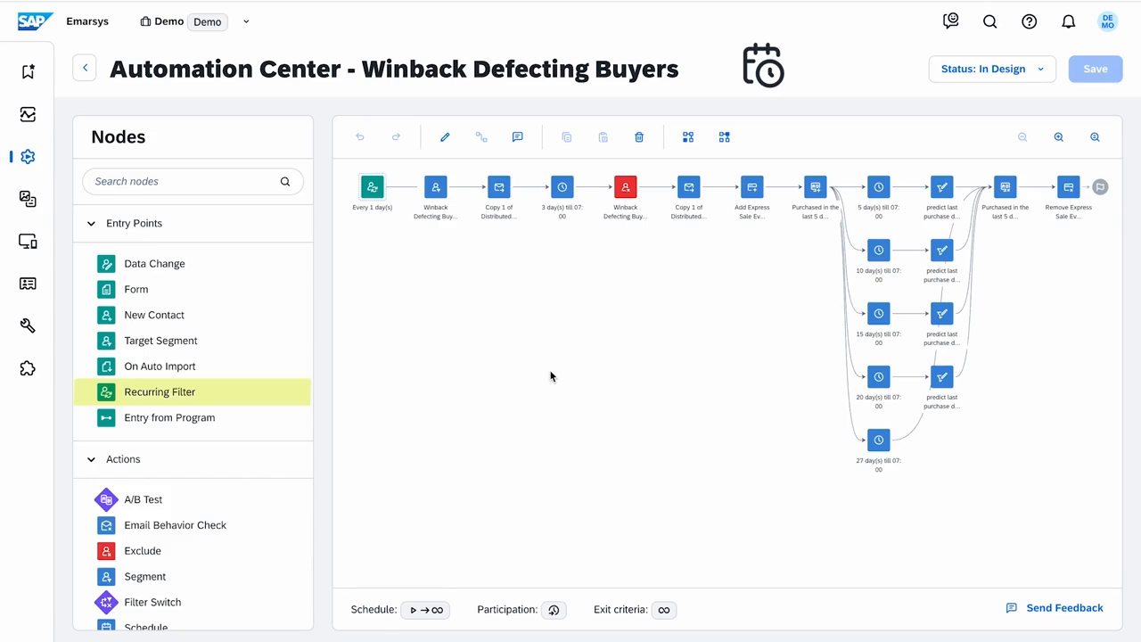
Look through the entry point, action and channel nodes available for the Winback Defecting Buyers program
{"action": "scroll", "coordinate": [305, 400], "scroll_direction": "down", "scroll_amount": 4}
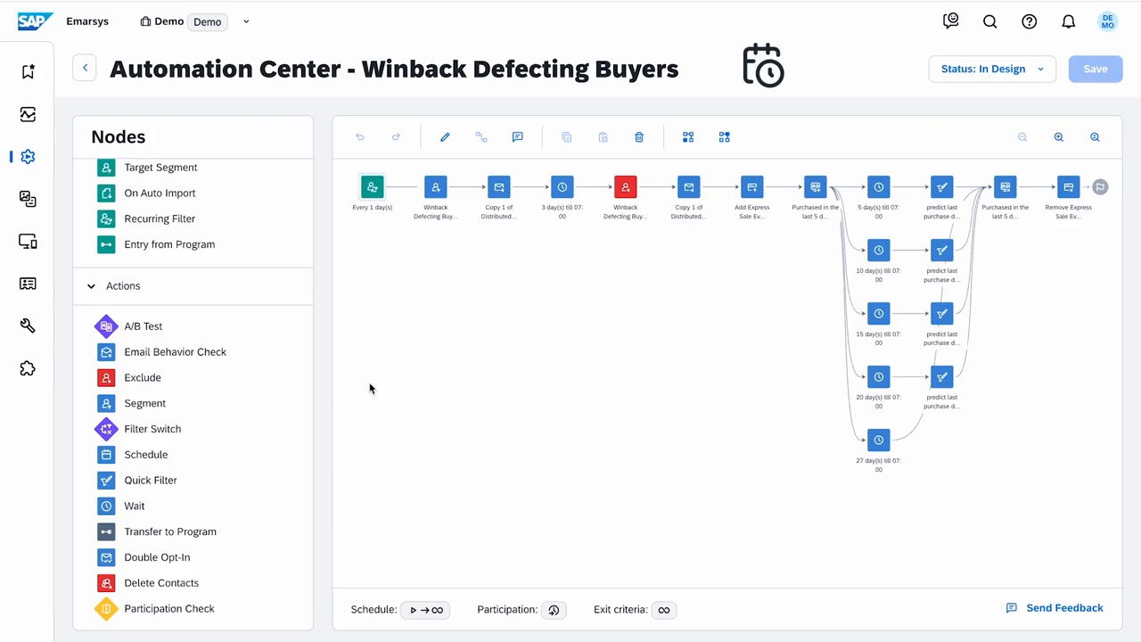
{"action": "scroll", "coordinate": [309, 443], "scroll_direction": "down", "scroll_amount": 5}
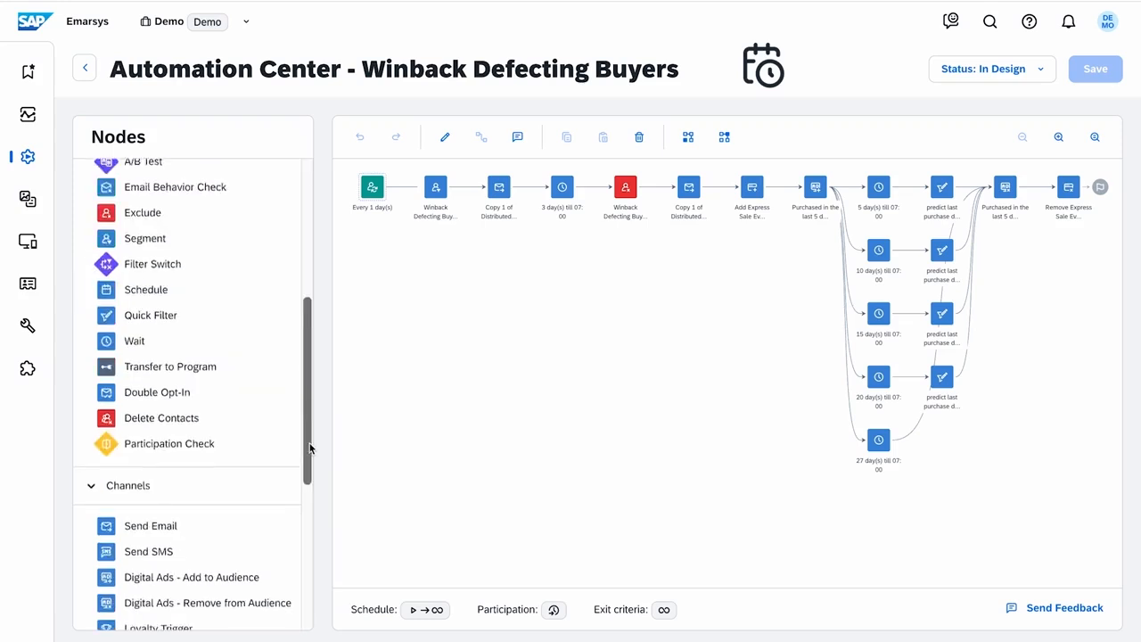
{"action": "scroll", "coordinate": [319, 562], "scroll_direction": "down", "scroll_amount": 2}
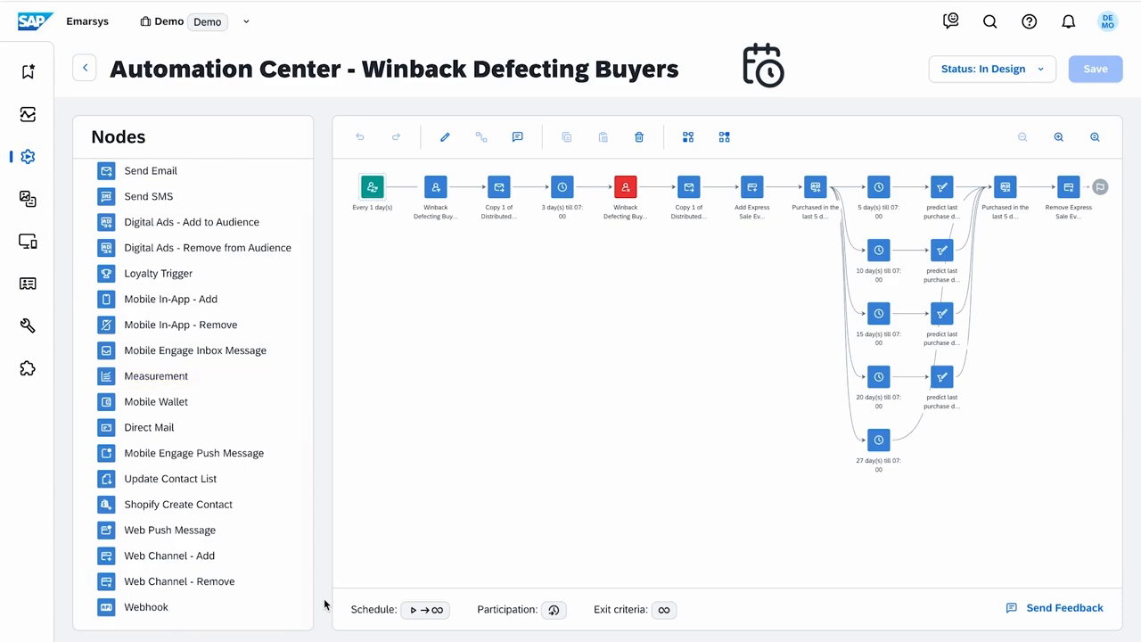
Open Value Measurement and review the report for the program Value Measurement - Base program AI w Control & Treatment 1
{"action": "left_click", "coordinate": [334, 389]}
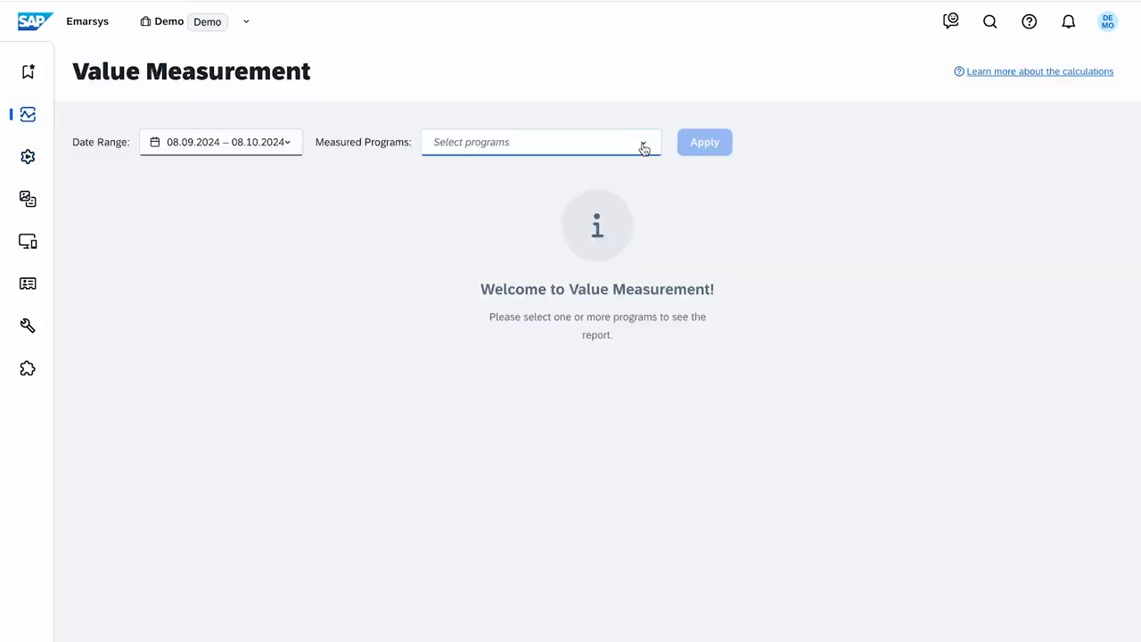
{"action": "left_click", "coordinate": [644, 147]}
{"action": "left_click", "coordinate": [644, 191]}
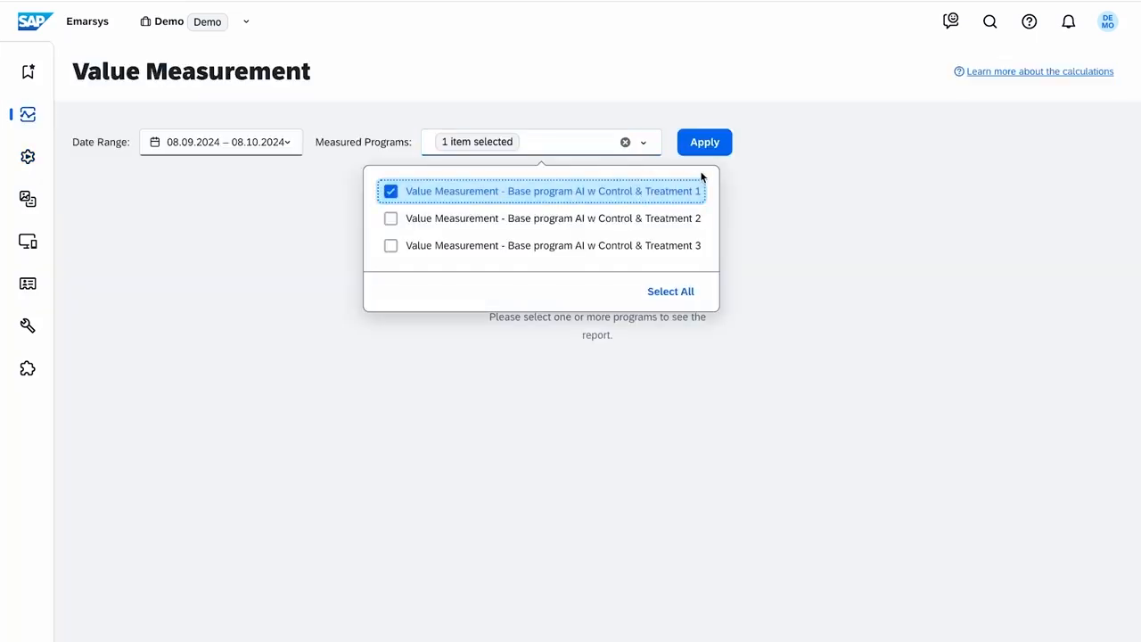
{"action": "left_click", "coordinate": [718, 150]}
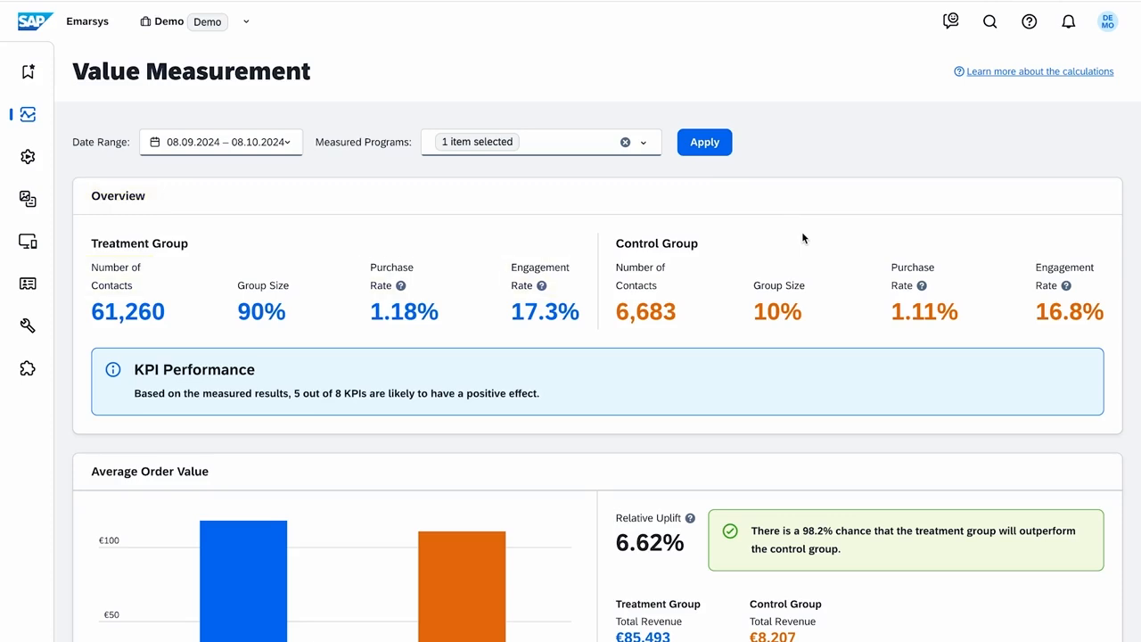
{"action": "scroll", "coordinate": [801, 236], "scroll_direction": "down", "scroll_amount": 4}
{"action": "scroll", "coordinate": [803, 237], "scroll_direction": "down", "scroll_amount": 8}
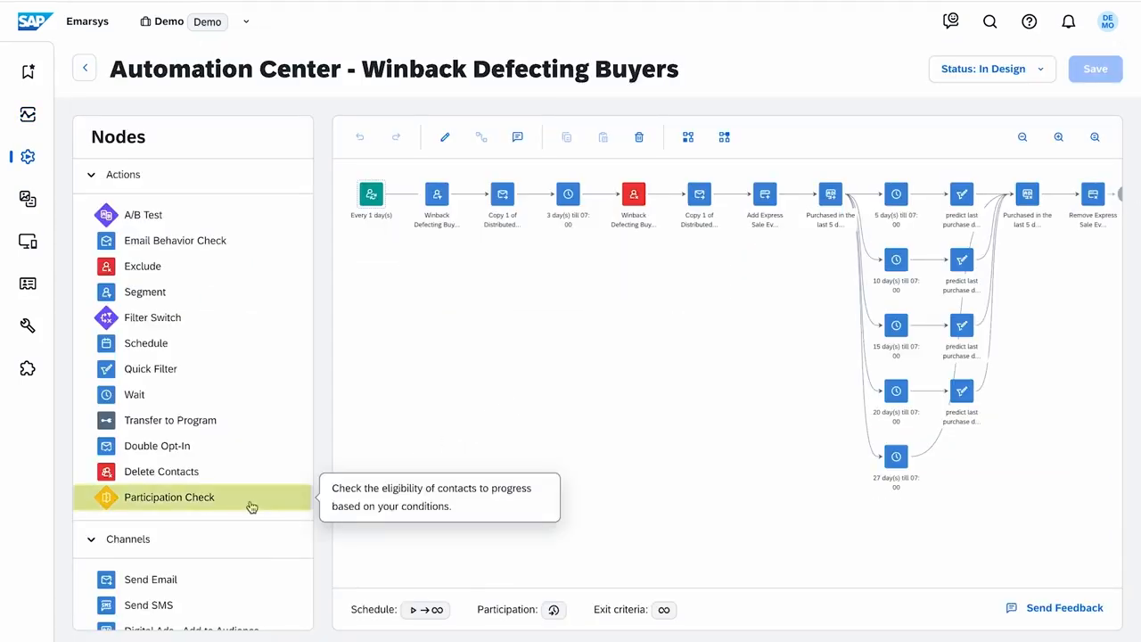
Review the Winback Defecting Buyers program's participation settings and its exit criteria, keeping No exit criteria
{"action": "left_click", "coordinate": [503, 616]}
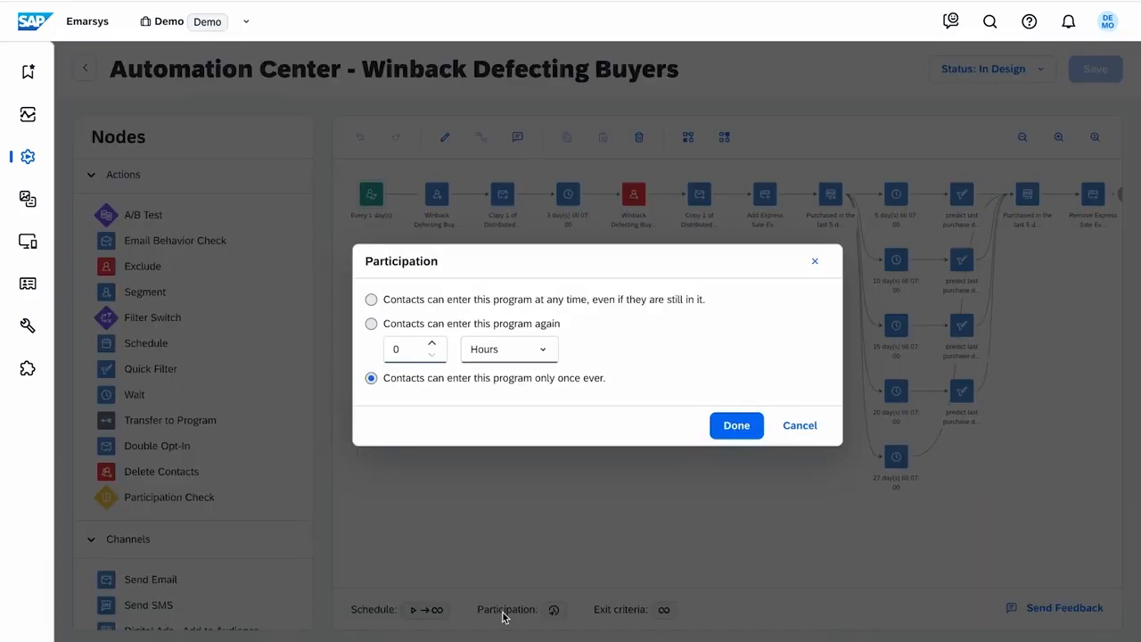
{"action": "left_click", "coordinate": [632, 617]}
{"action": "left_click", "coordinate": [632, 616]}
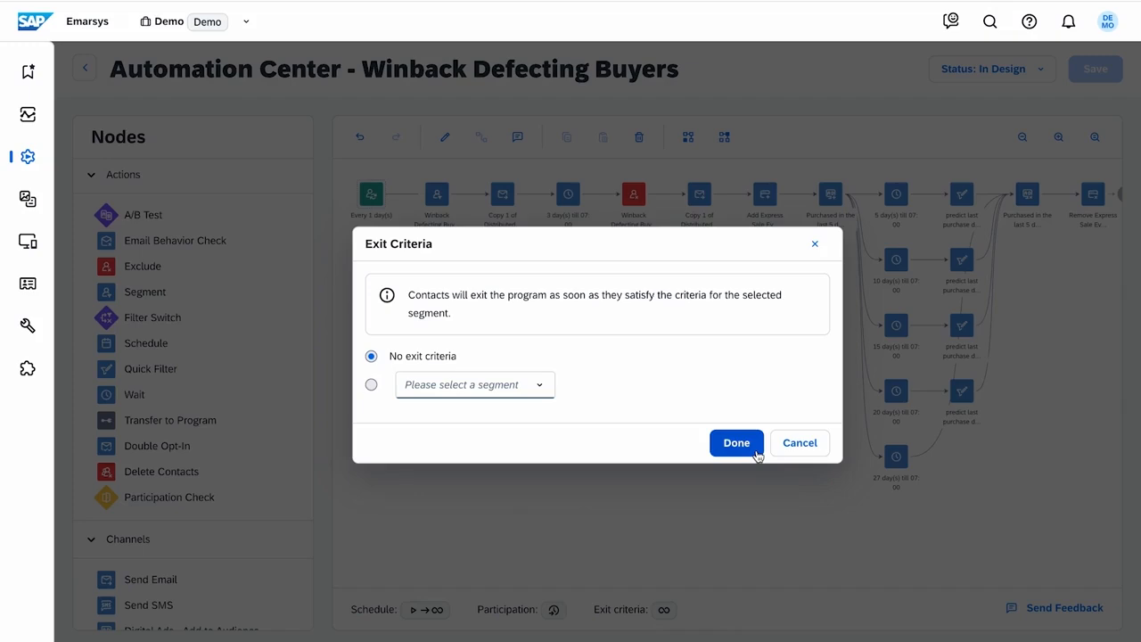
{"action": "left_click", "coordinate": [736, 443]}
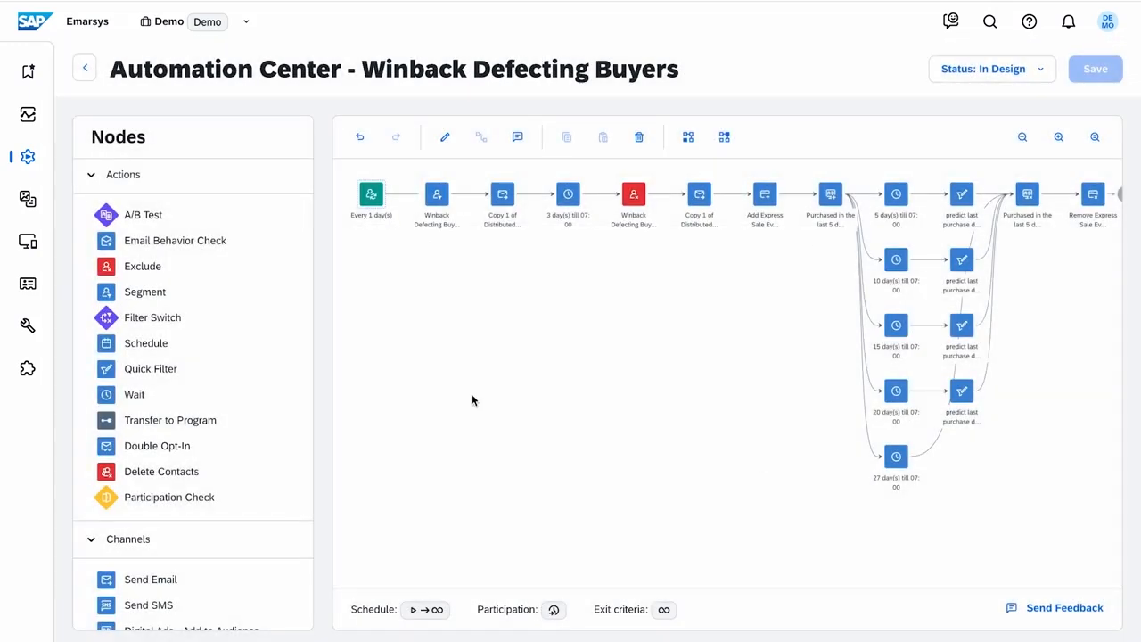
Go to the automation Tactics page
{"action": "mouse_move", "coordinate": [40, 174]}
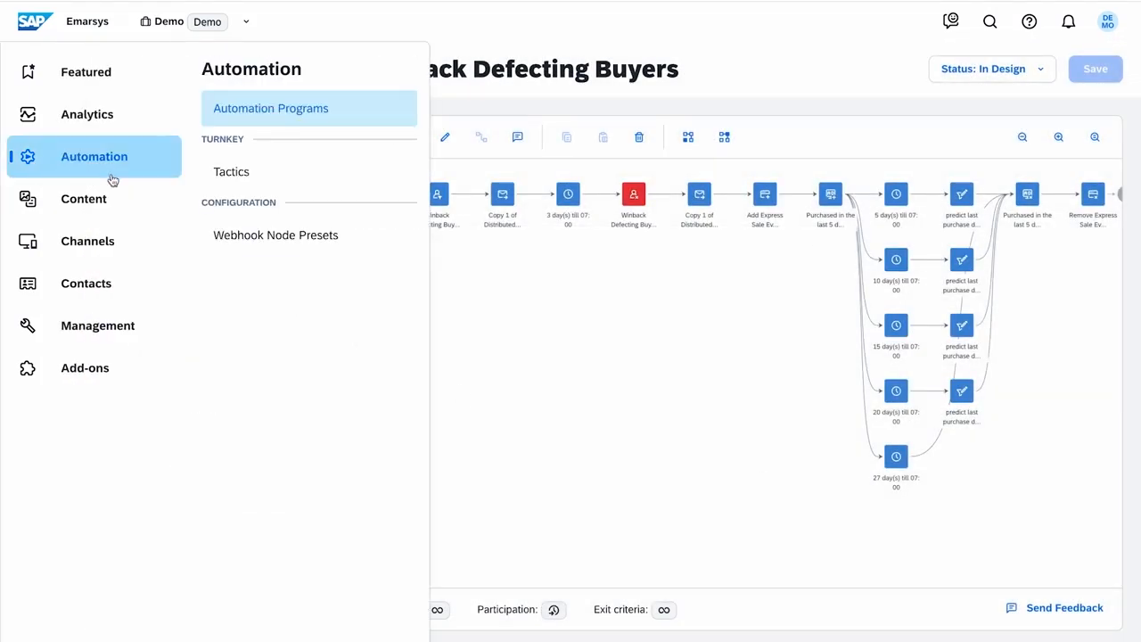
{"action": "left_click", "coordinate": [303, 188]}
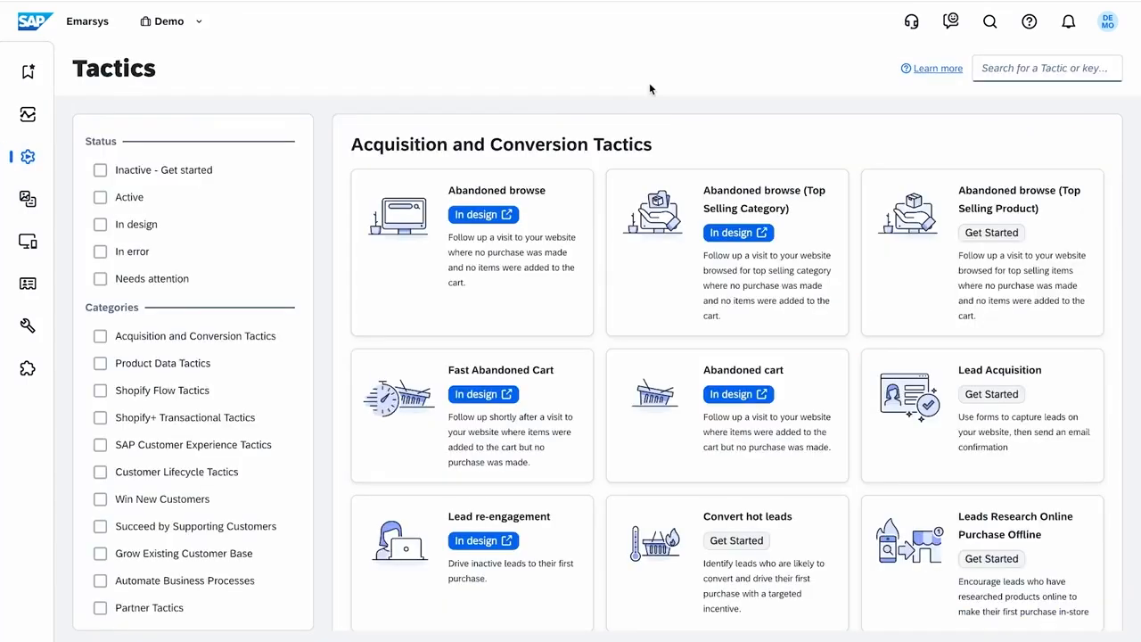
Filter for Customer Lifecycle Tactics and create the AI optimized Birthday tactic with the Email channel + Web channel + Digital Ads + AI segments variant
{"action": "left_click", "coordinate": [101, 474]}
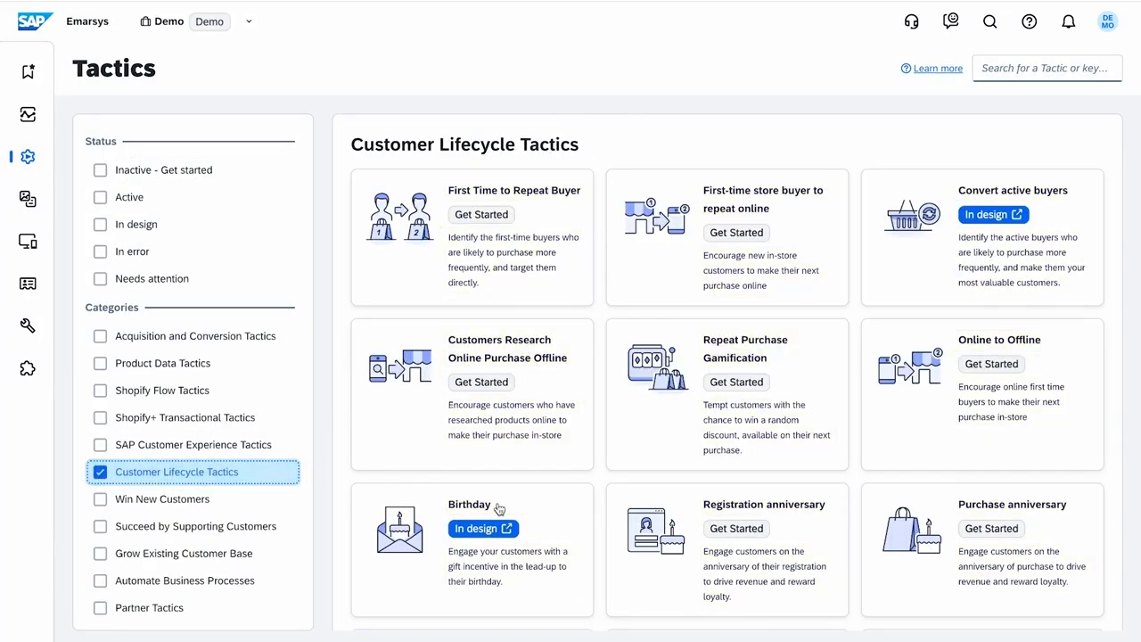
{"action": "left_click", "coordinate": [497, 505]}
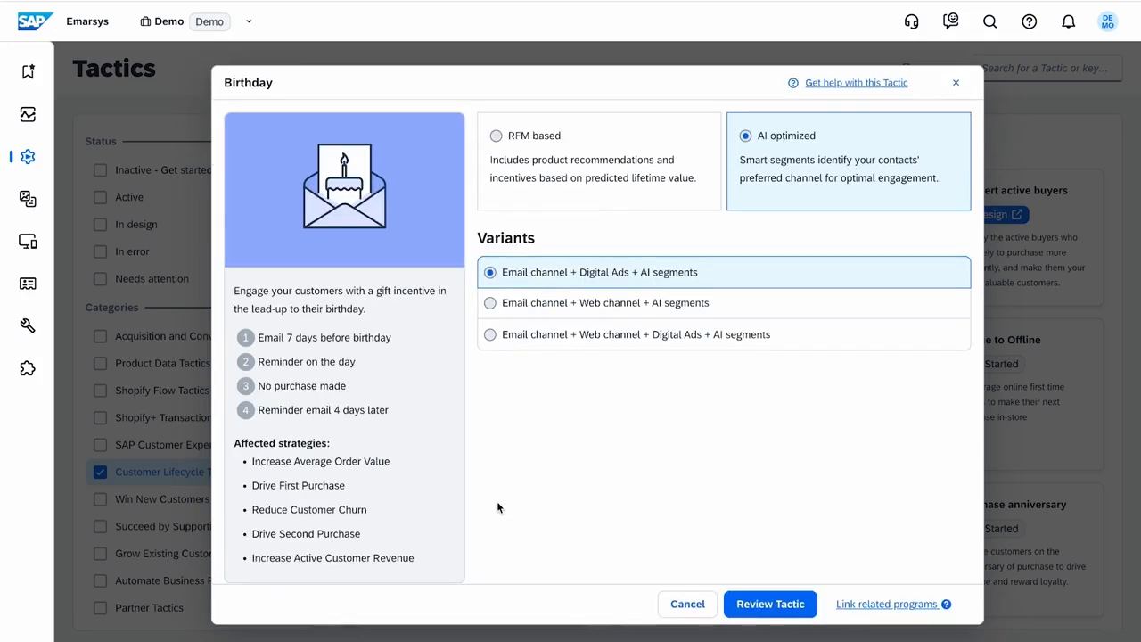
{"action": "left_click", "coordinate": [490, 336]}
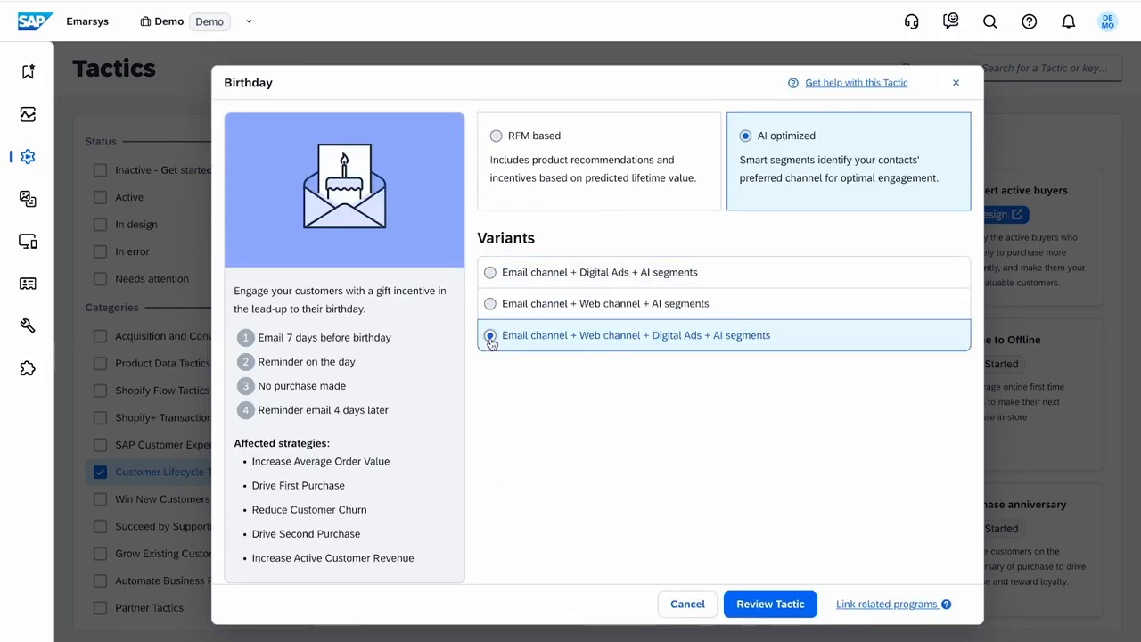
{"action": "left_click", "coordinate": [768, 605]}
{"action": "left_click", "coordinate": [845, 535]}
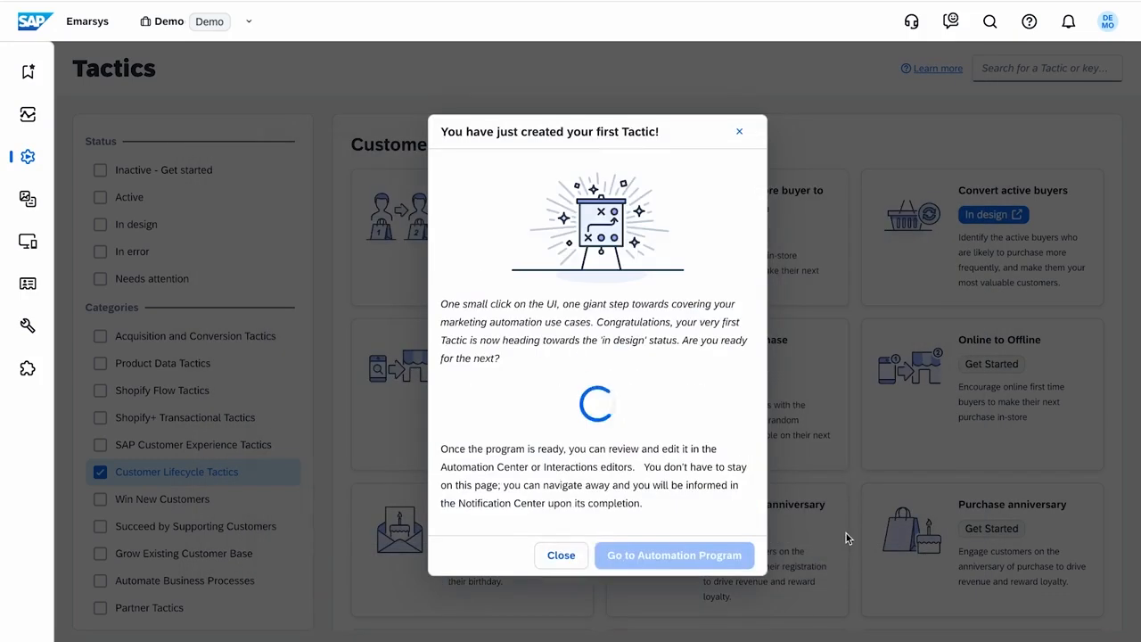
{"action": "left_click", "coordinate": [698, 510]}
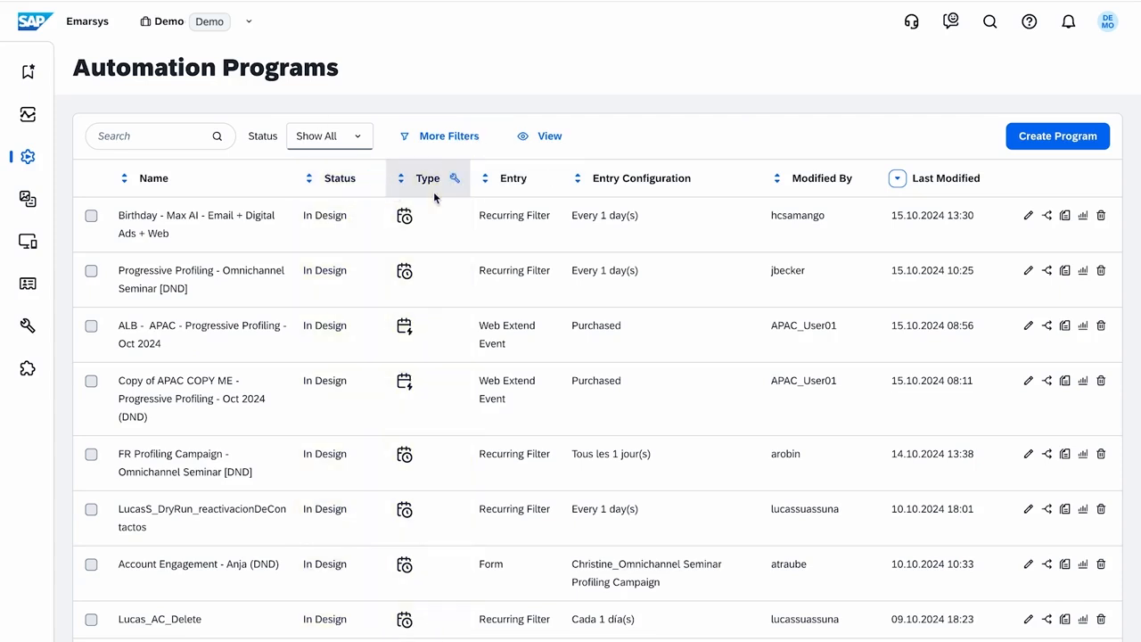
Show the additional filters for the Automation Programs list and look through the Type filter's options, keeping Show All
{"action": "left_click", "coordinate": [437, 140]}
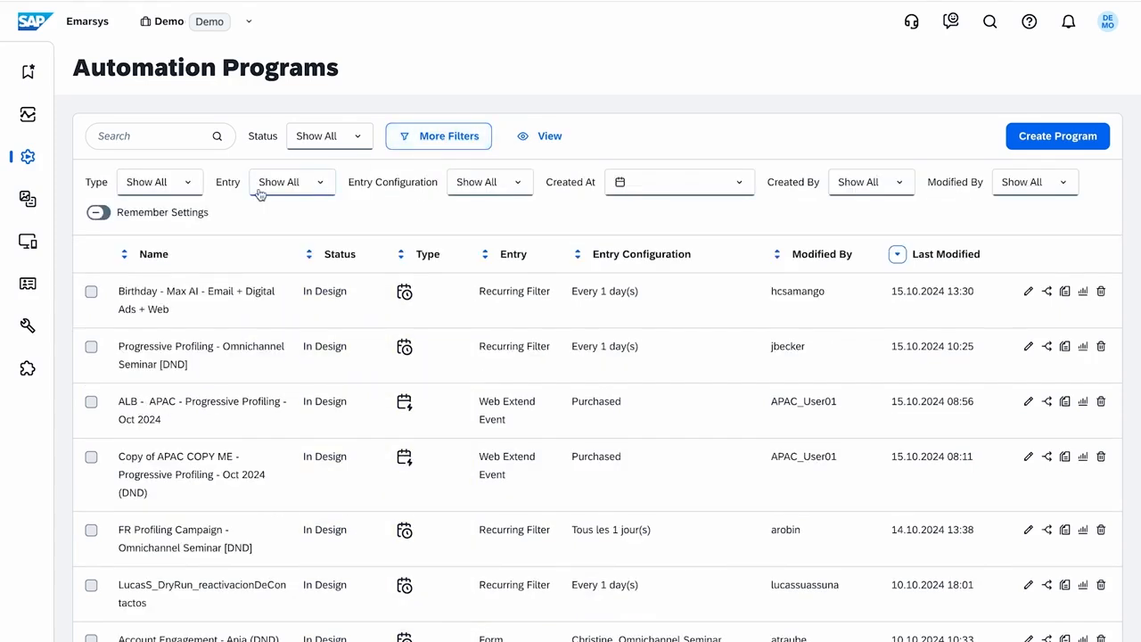
{"action": "left_click", "coordinate": [184, 189]}
{"action": "left_click", "coordinate": [196, 258]}
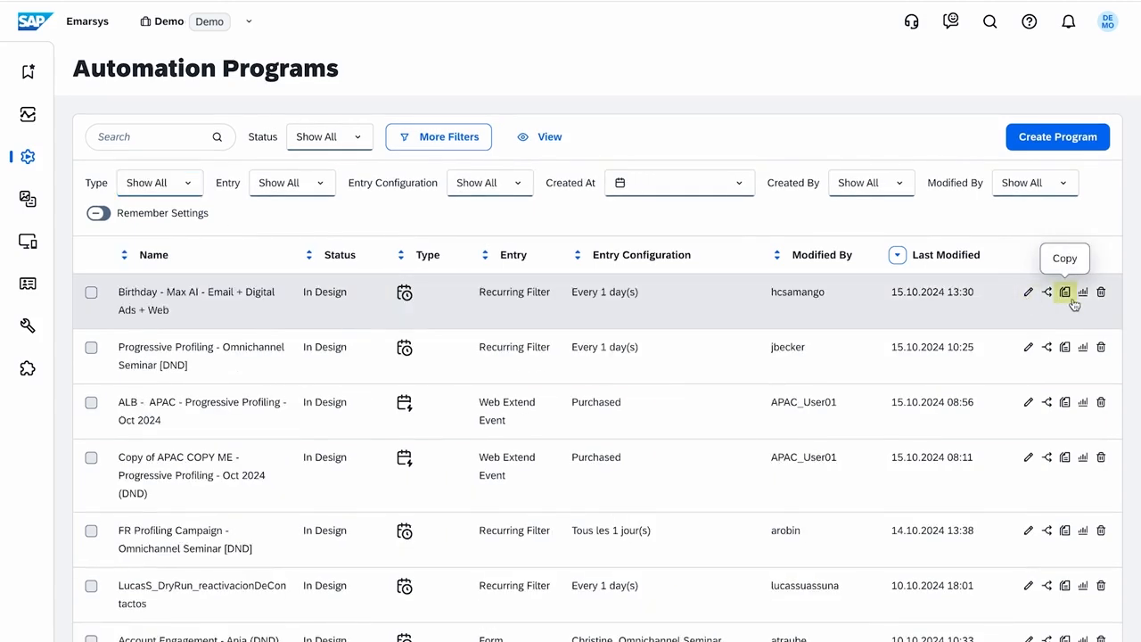
Select the Birthday - Max AI program and the two programs listed below it for bulk actions
{"action": "left_click", "coordinate": [91, 294]}
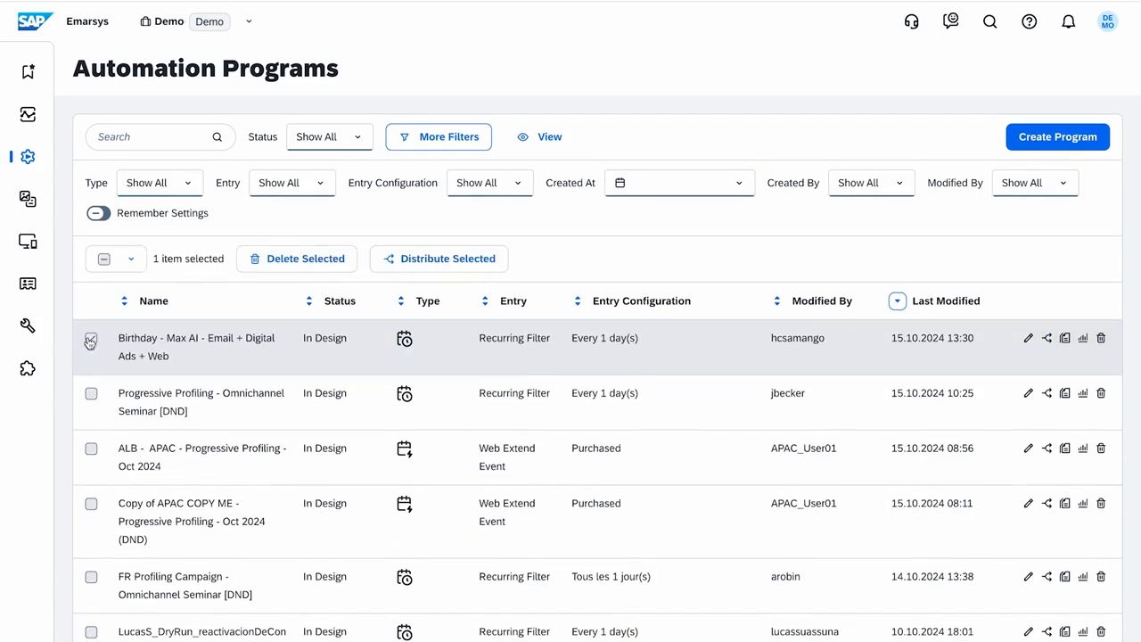
{"action": "left_click", "coordinate": [91, 393]}
{"action": "left_click", "coordinate": [91, 448]}
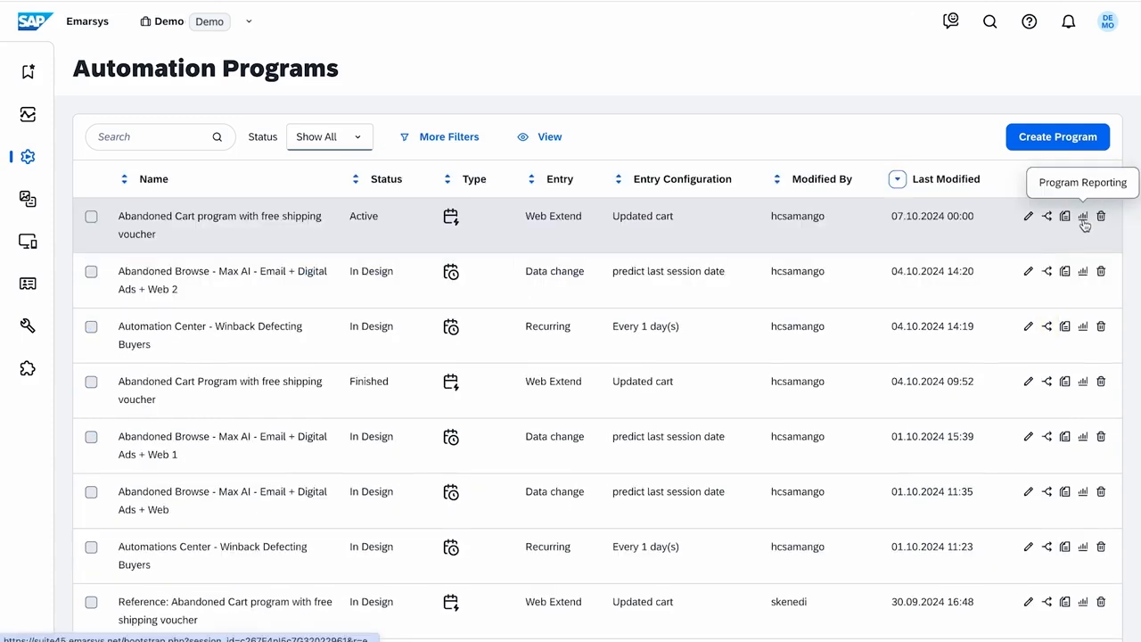
Open the reporting of the active Abandoned Cart program with free shipping voucher and check its date range, view interval and contact filter options
{"action": "left_click", "coordinate": [1082, 219]}
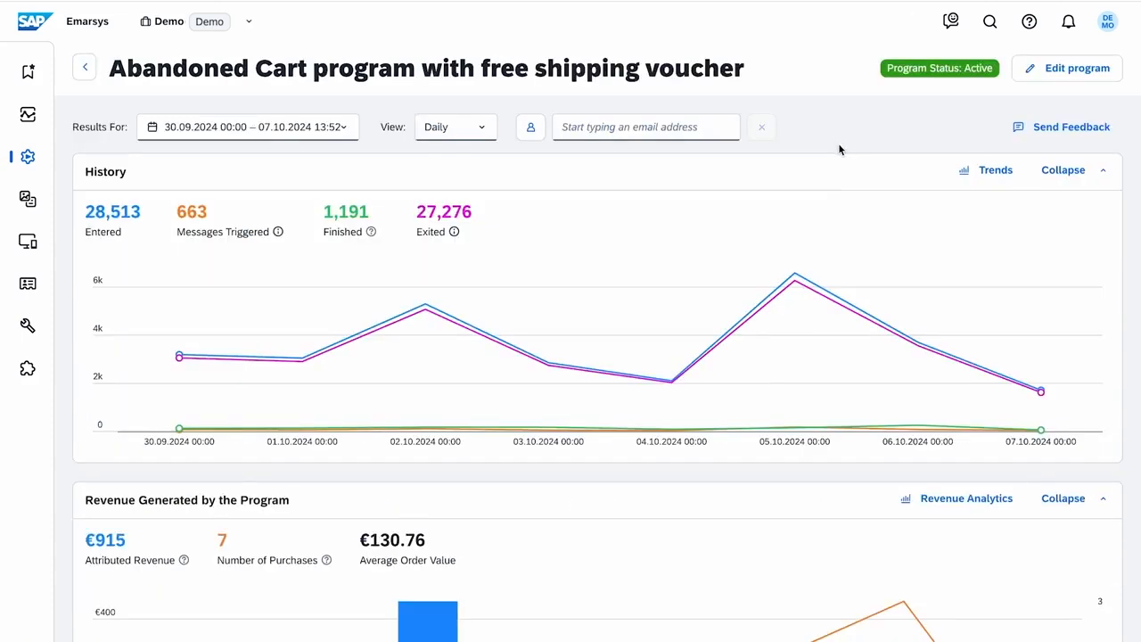
{"action": "left_click", "coordinate": [346, 131]}
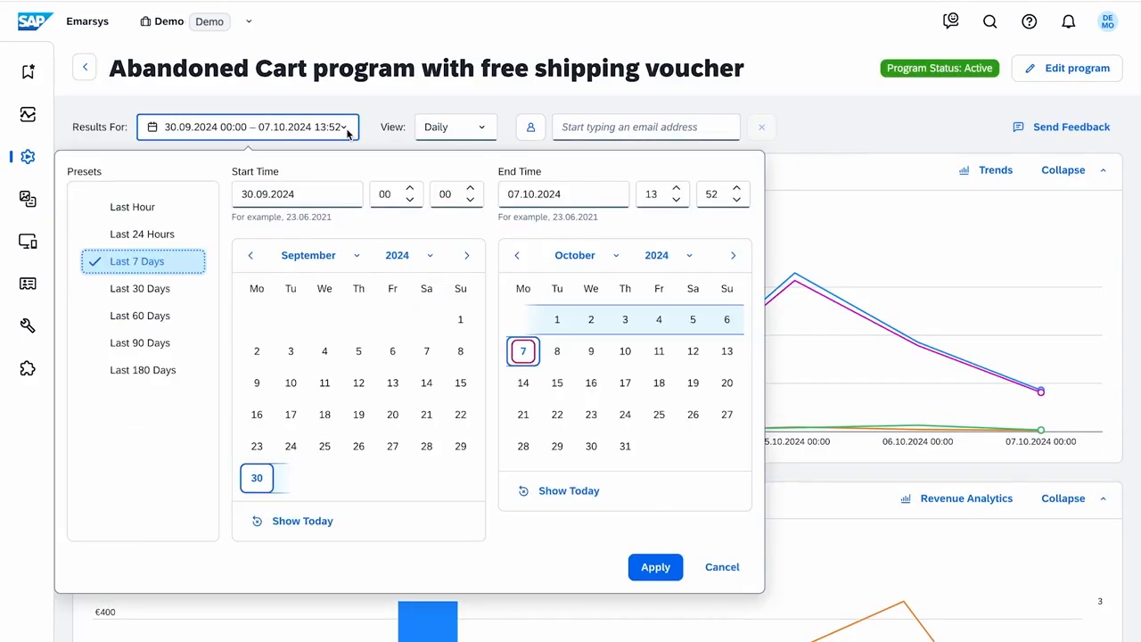
{"action": "left_click", "coordinate": [346, 131]}
{"action": "left_click", "coordinate": [480, 134]}
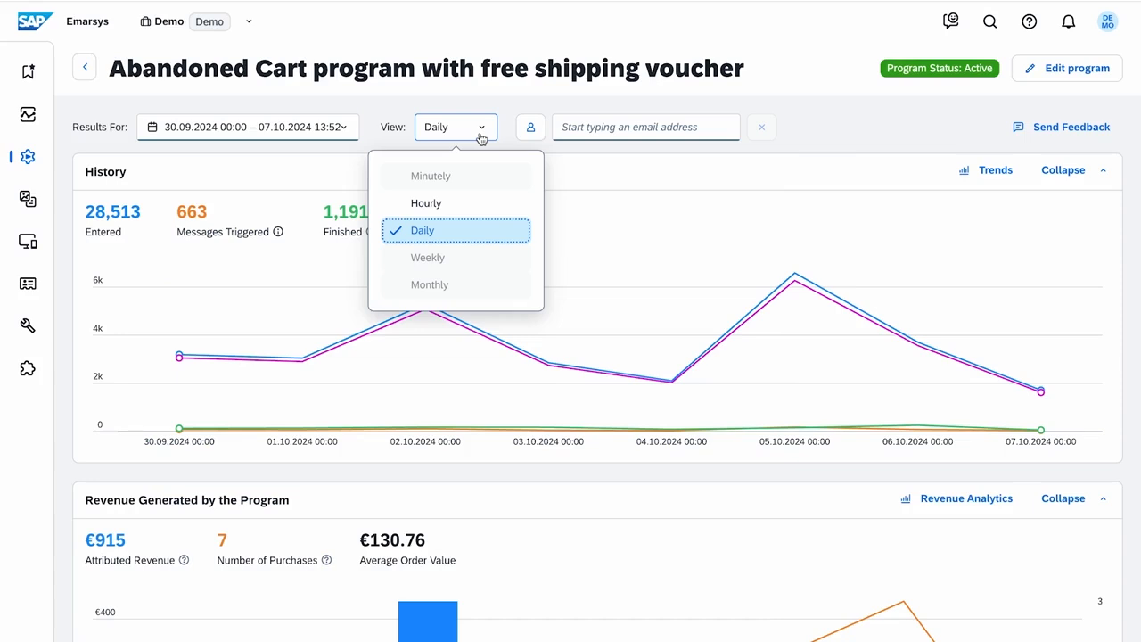
{"action": "left_click", "coordinate": [480, 136]}
{"action": "left_click", "coordinate": [704, 131]}
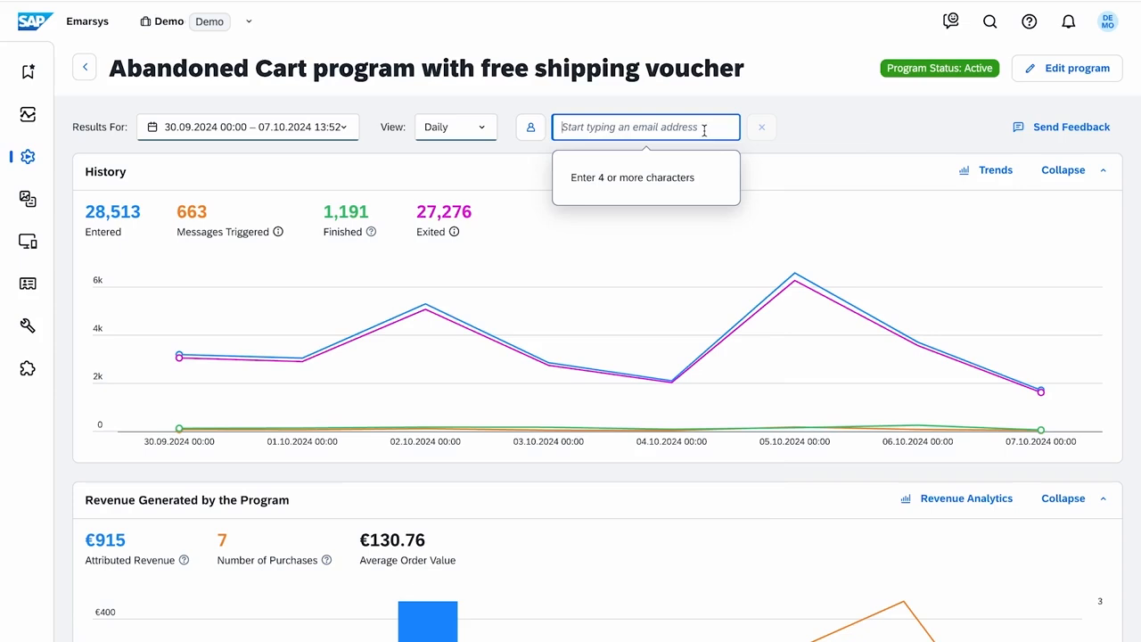
{"action": "left_click", "coordinate": [491, 163]}
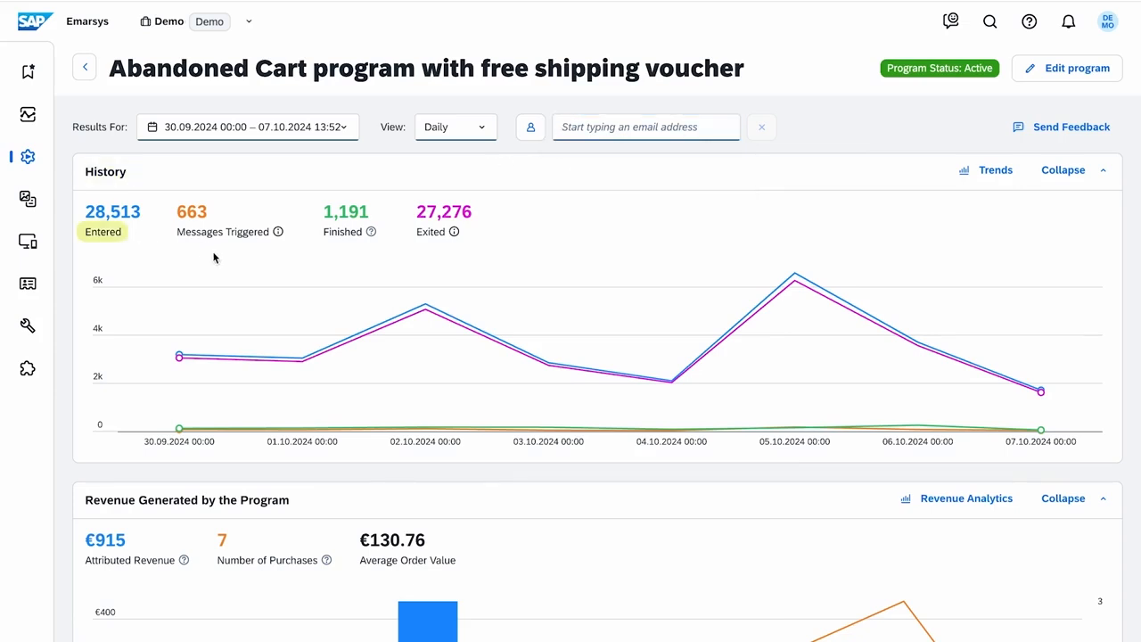
Examine the History section's messages triggered and exited details and the chart's values for 02.10.2024
{"action": "mouse_move", "coordinate": [282, 239]}
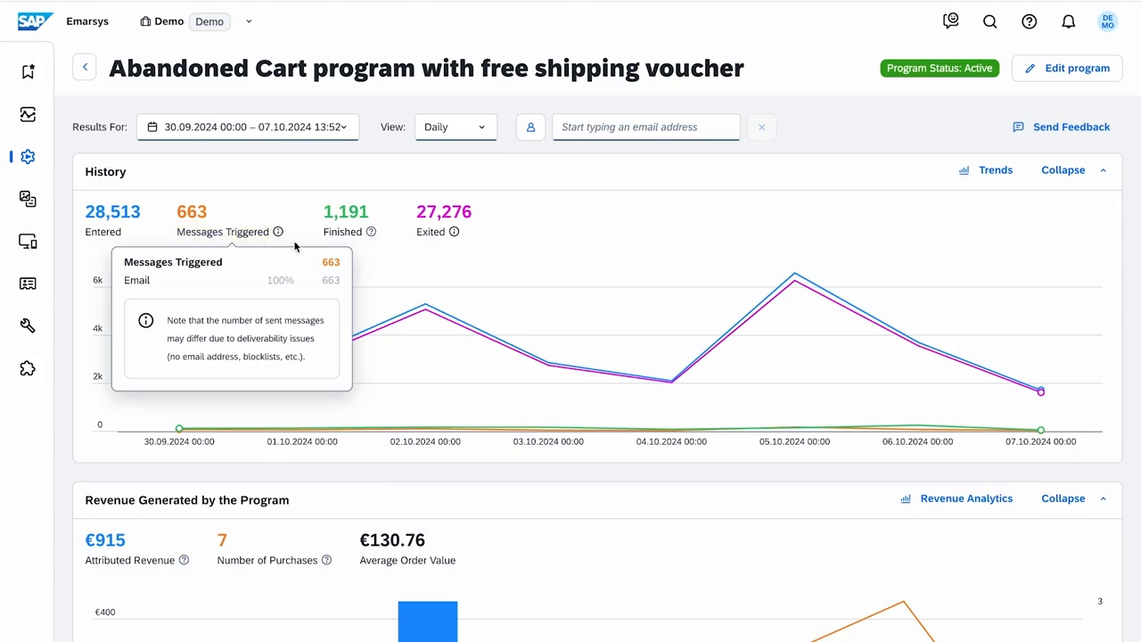
{"action": "mouse_move", "coordinate": [454, 236]}
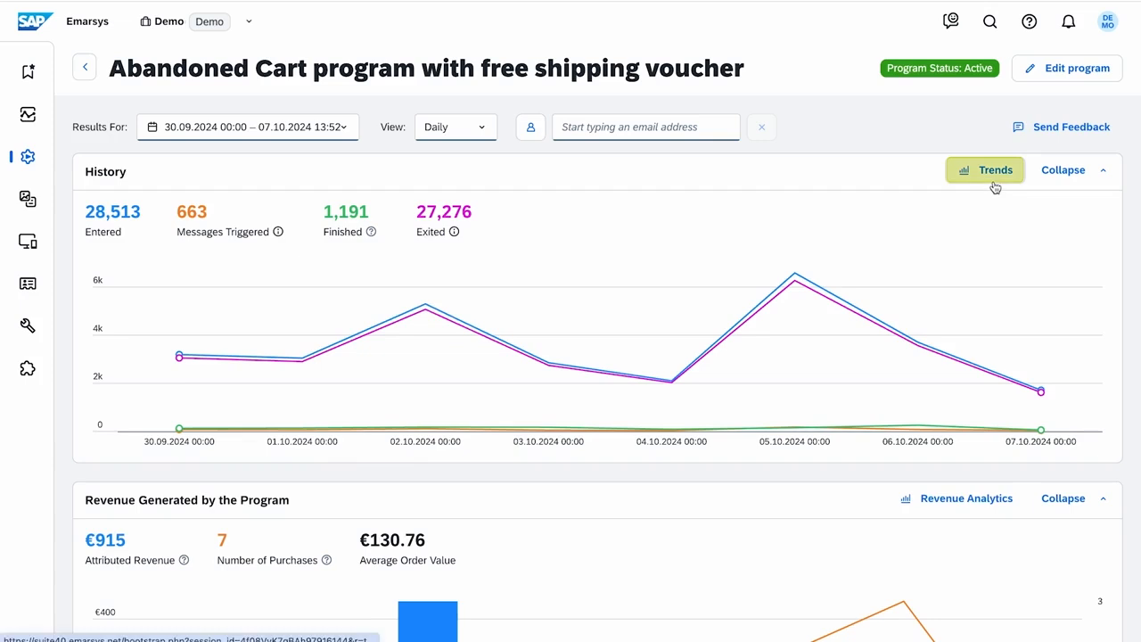
{"action": "mouse_move", "coordinate": [424, 314]}
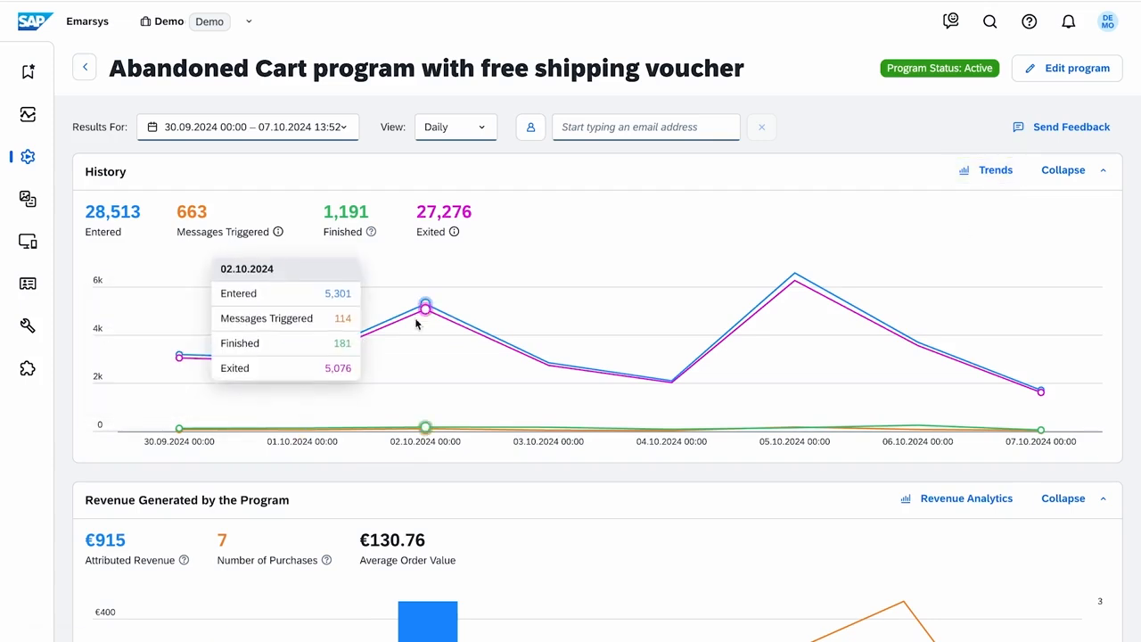
Examine the revenue generated by the program, including the attributed revenue and number of purchases explanations and the figures for 02.10.2024
{"action": "scroll", "coordinate": [971, 225], "scroll_direction": "down", "scroll_amount": 3}
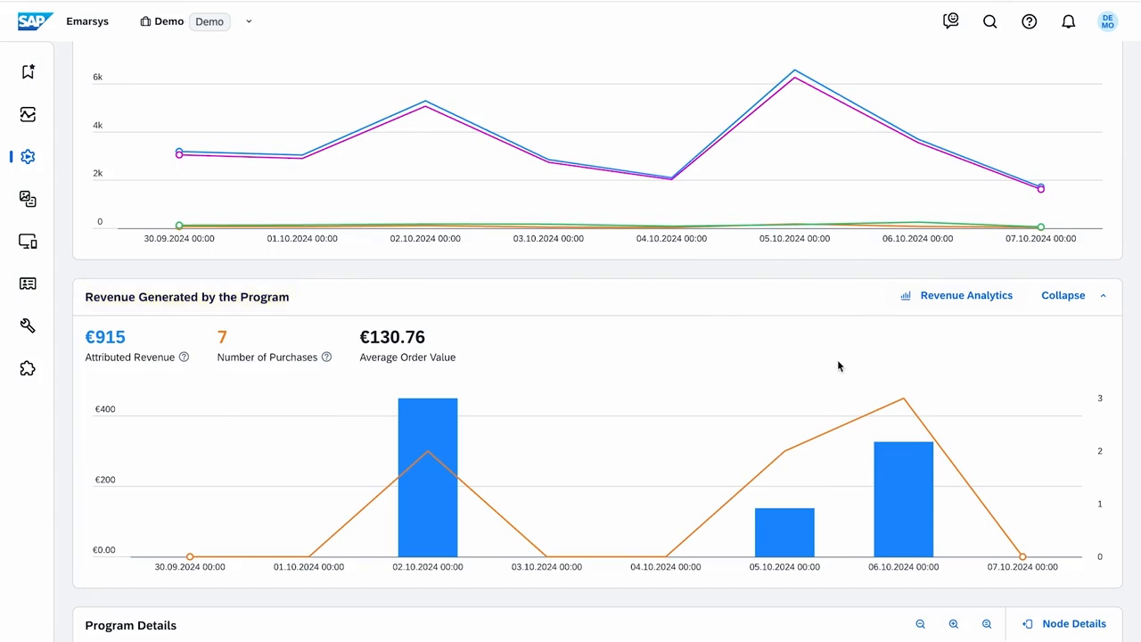
{"action": "mouse_move", "coordinate": [189, 358]}
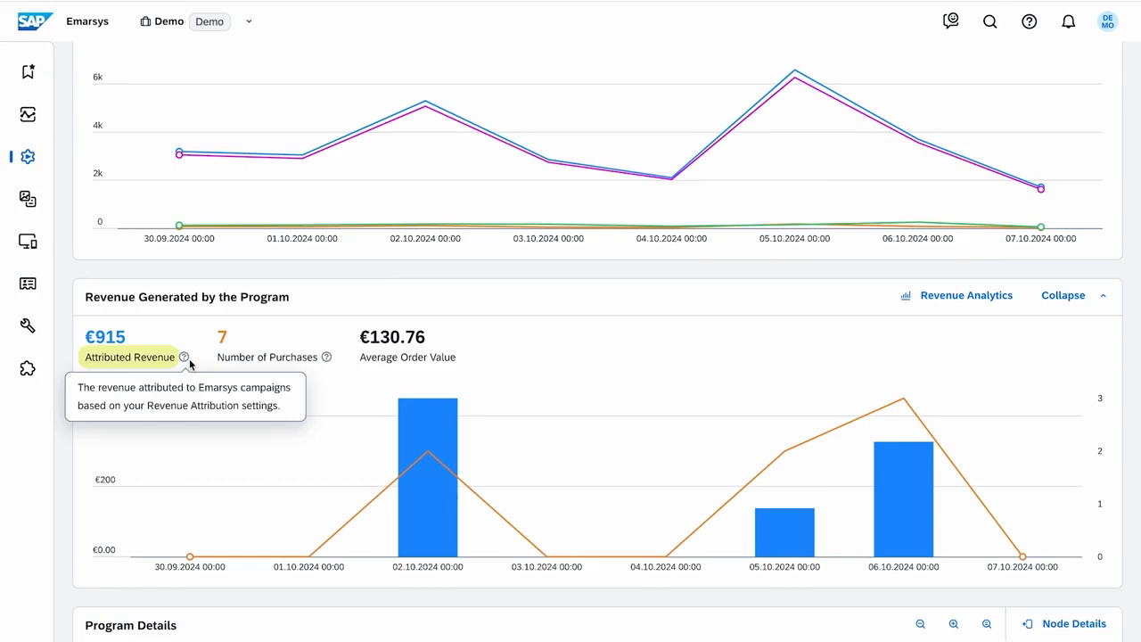
{"action": "mouse_move", "coordinate": [325, 361]}
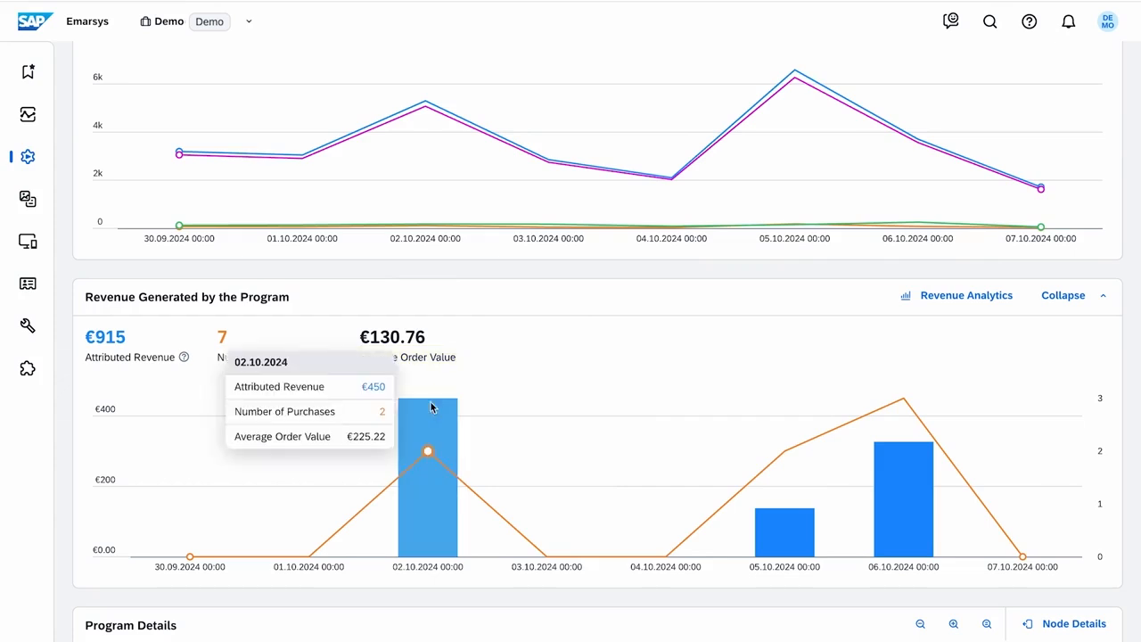
Review the contact flow in Program Details and select the Updated cart entry node
{"action": "scroll", "coordinate": [590, 500], "scroll_direction": "down", "scroll_amount": 5}
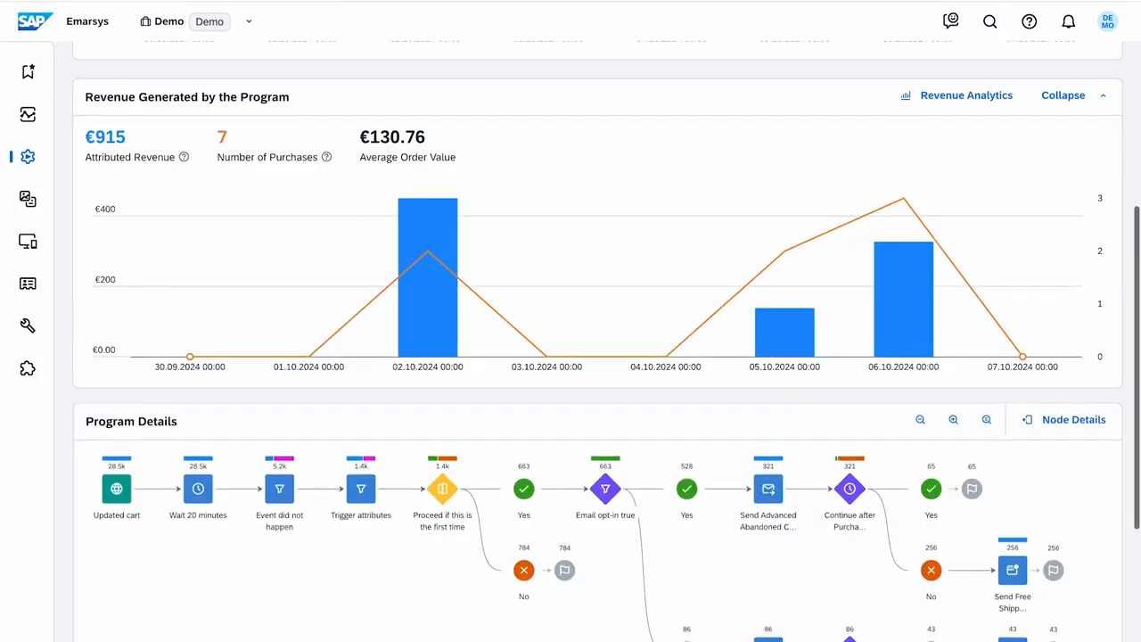
{"action": "scroll", "coordinate": [590, 472], "scroll_direction": "down", "scroll_amount": 1}
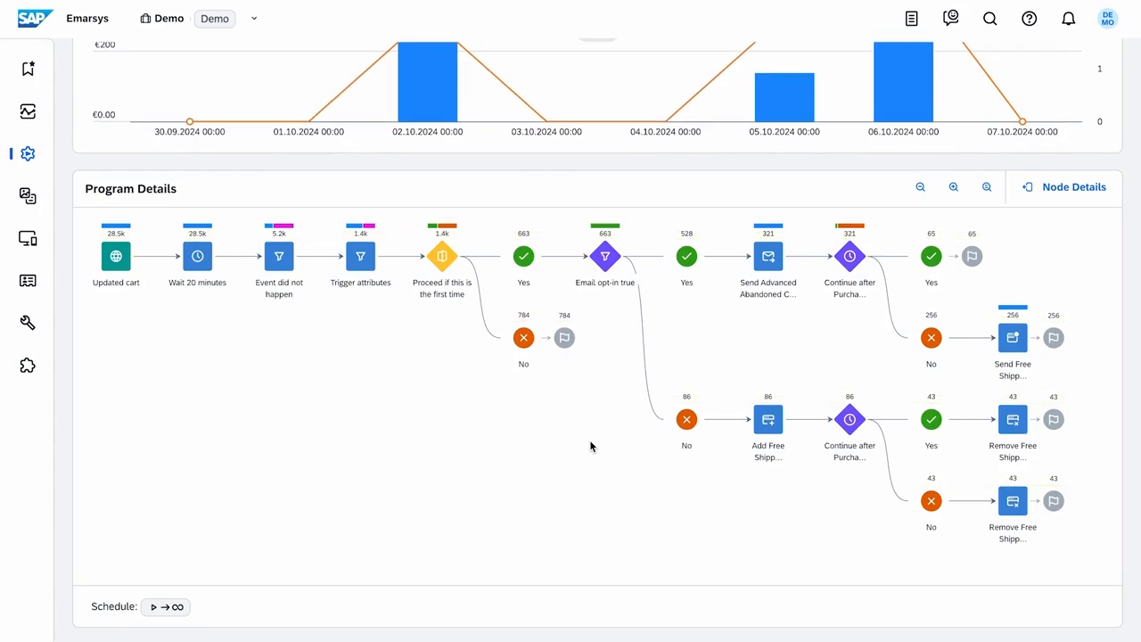
{"action": "left_click", "coordinate": [120, 259]}
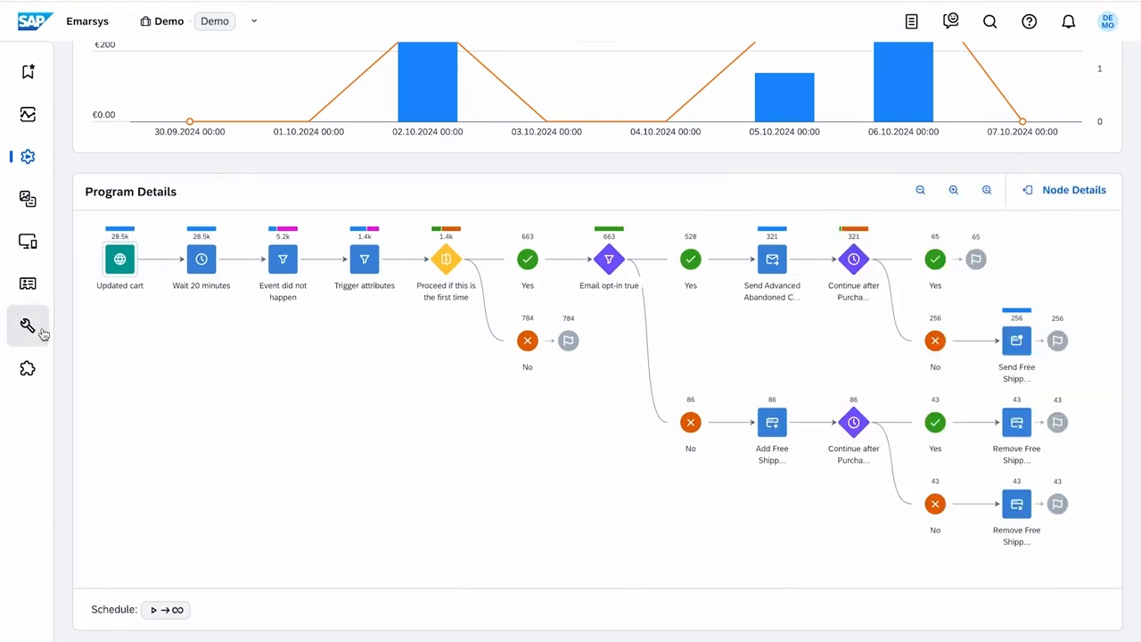
Open Event Monitoring and inspect the History chart's event breakdown by source for 08.10.2024 10:00
{"action": "mouse_move", "coordinate": [41, 333]}
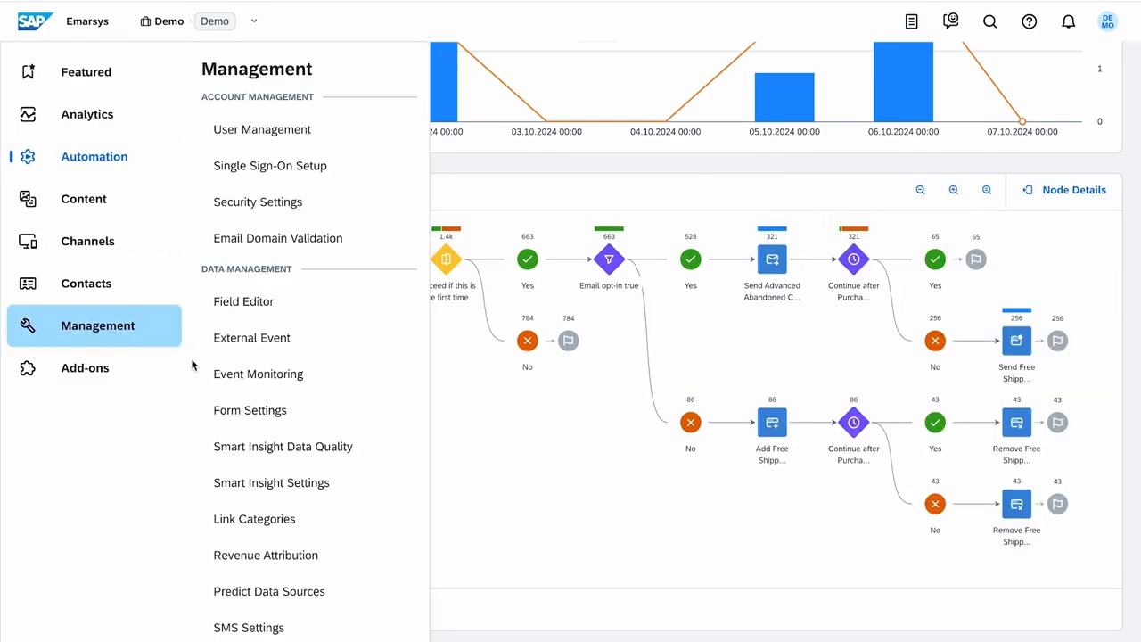
{"action": "left_click", "coordinate": [338, 390]}
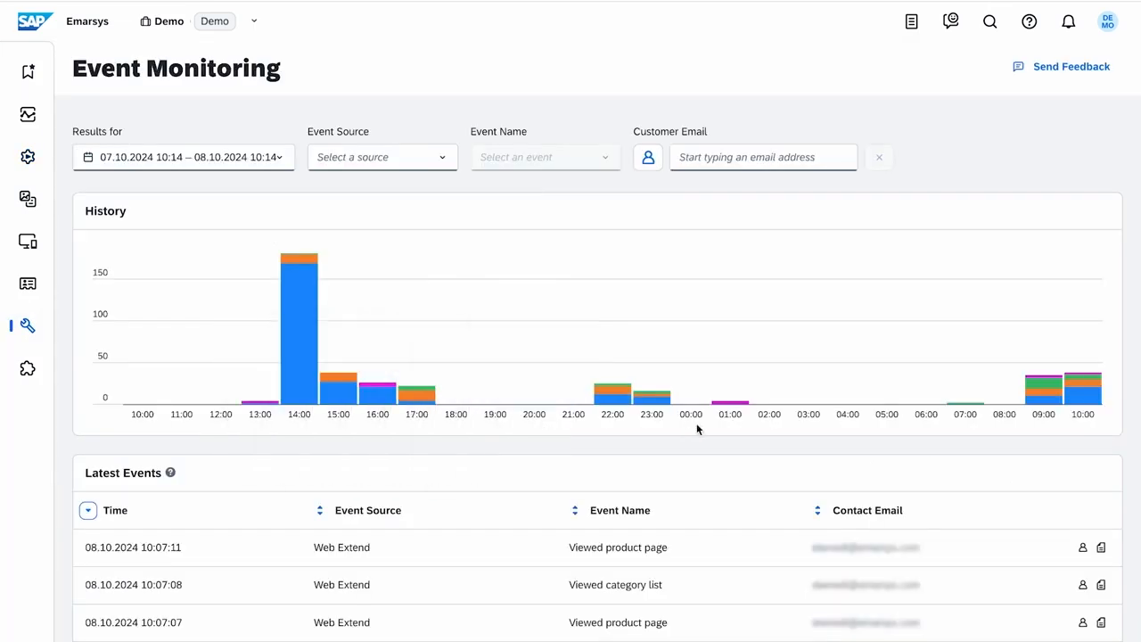
{"action": "mouse_move", "coordinate": [1080, 402]}
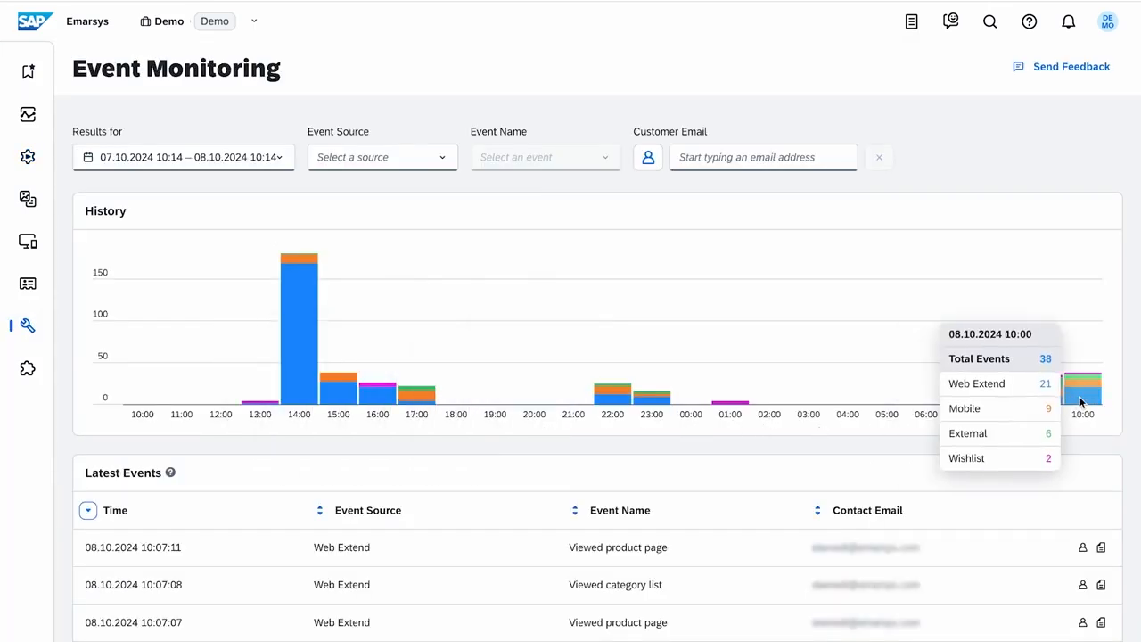